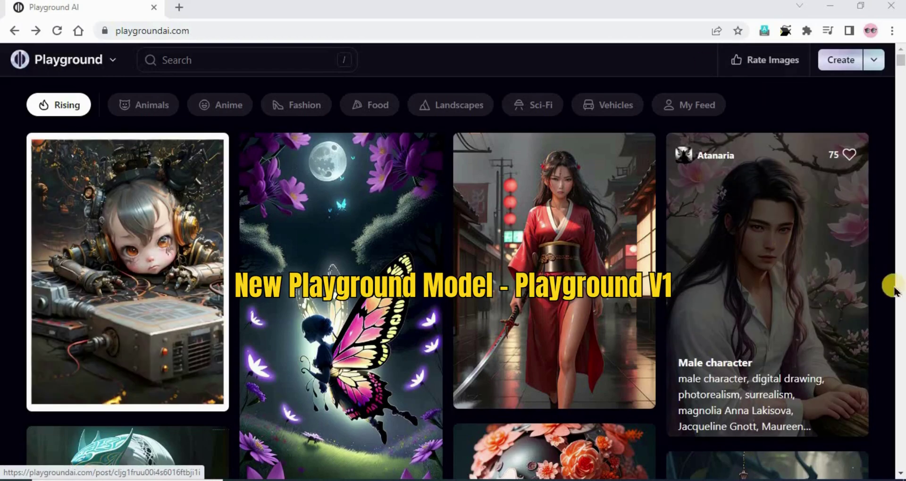
Paste the prompt for a glowing-eyed cyborg man in an abandoned industrial complex.
scroll(825, 323, "down", 4)
scroll(825, 325, "down", 5)
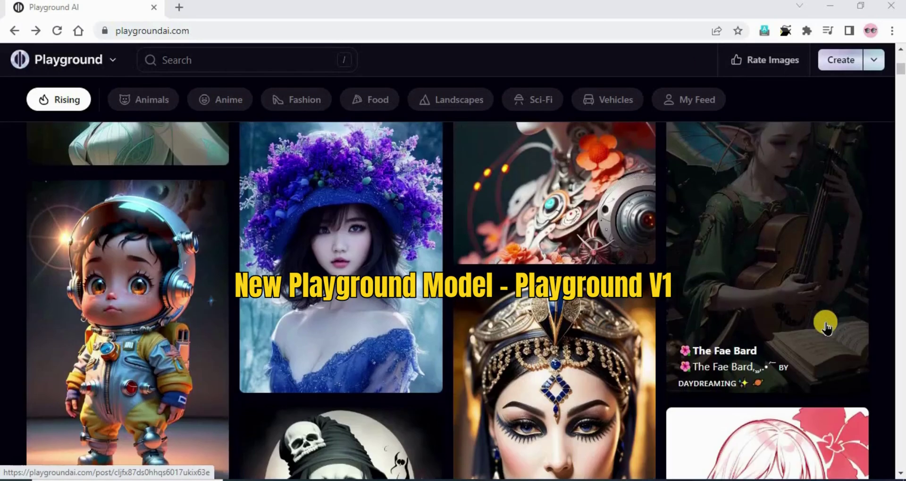
scroll(825, 325, "down", 5)
scroll(826, 327, "down", 4)
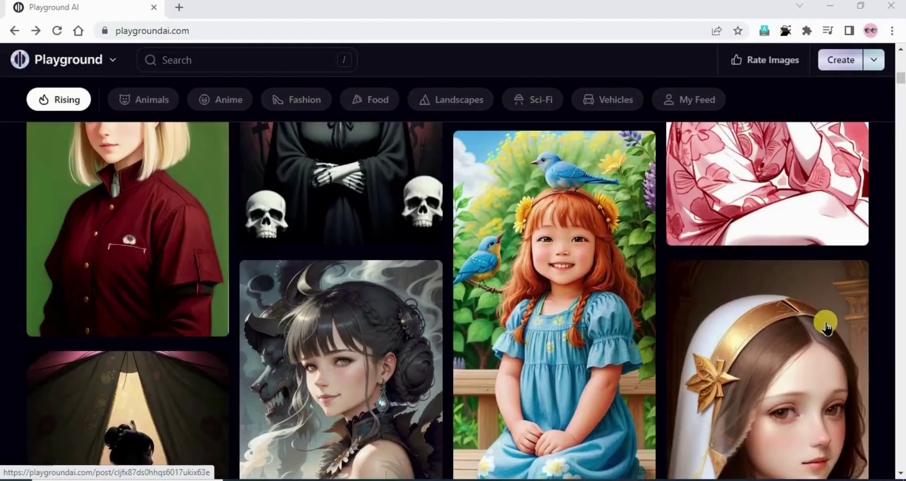
scroll(825, 326, "down", 5)
scroll(826, 327, "down", 5)
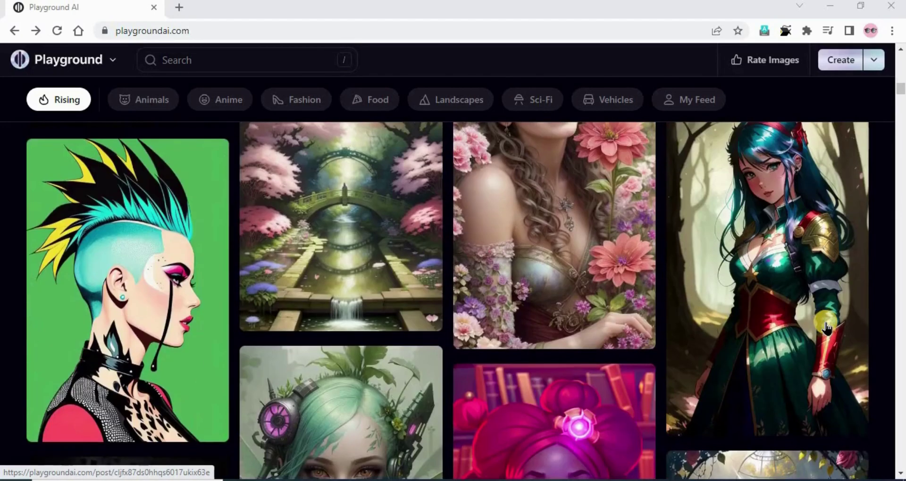
scroll(825, 327, "down", 6)
scroll(825, 327, "down", 12)
scroll(826, 327, "down", 6)
scroll(825, 327, "down", 15)
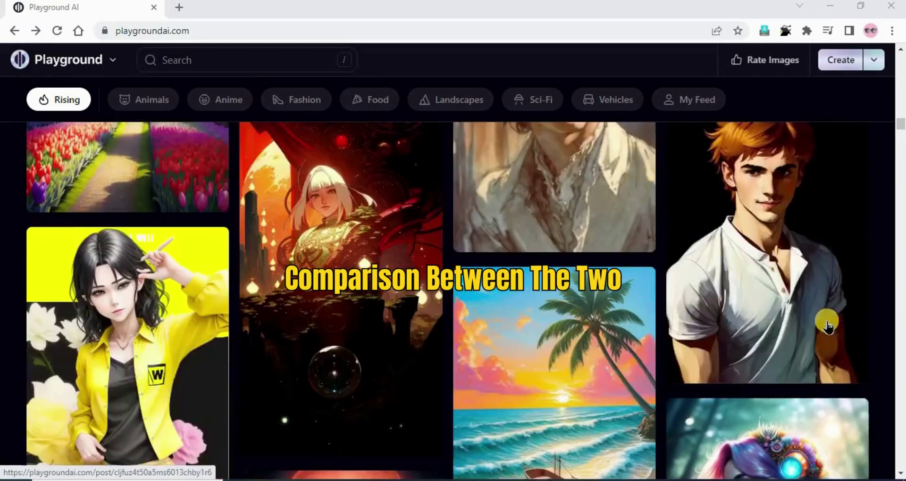
scroll(828, 326, "down", 4)
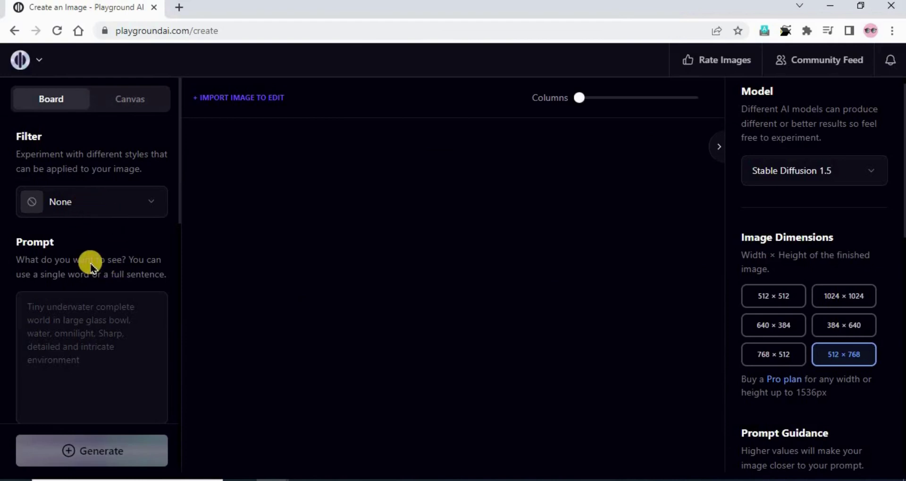
scroll(70, 302, "down", 2)
scroll(71, 303, "up", 1)
left_click(63, 351)
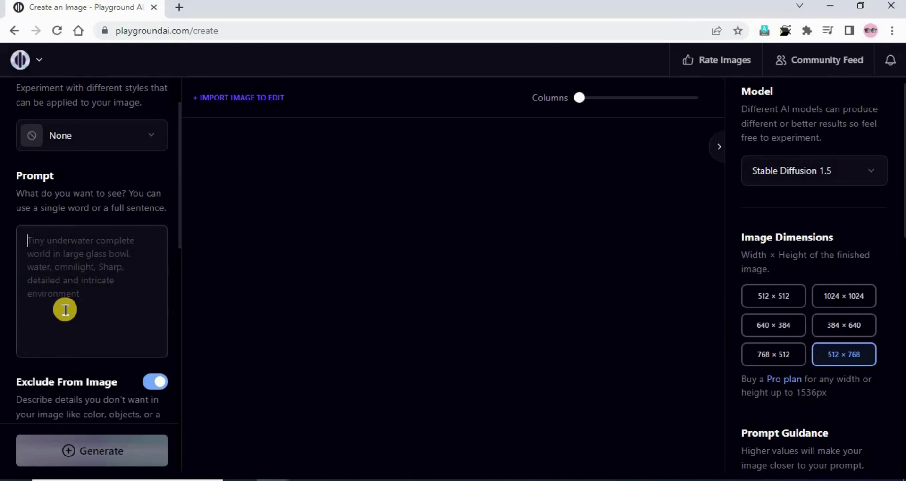
key("ctrl+v")
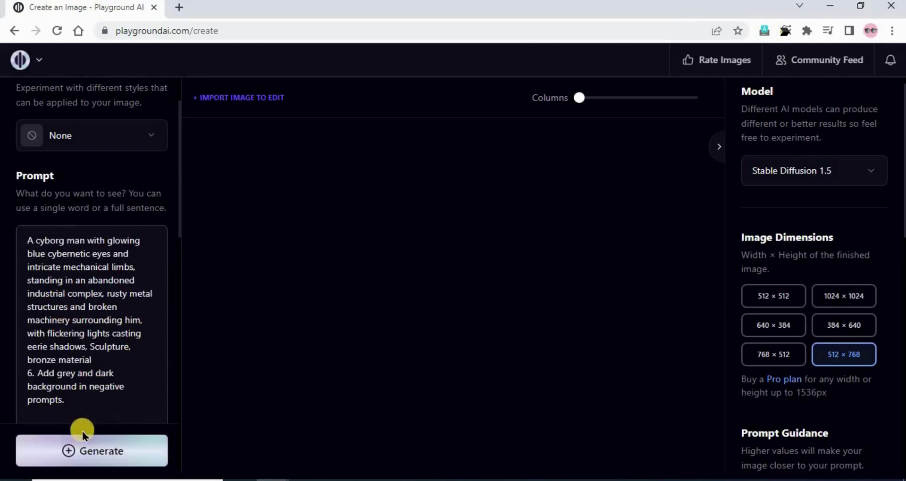
Review the Exclude From Image list of unwanted traits like missing limbs and blur.
scroll(105, 364, "down", 5)
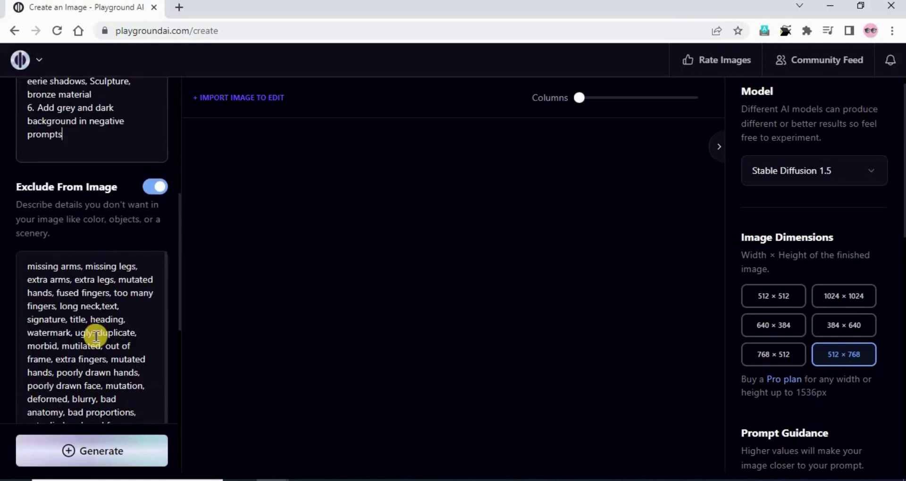
left_click(94, 333)
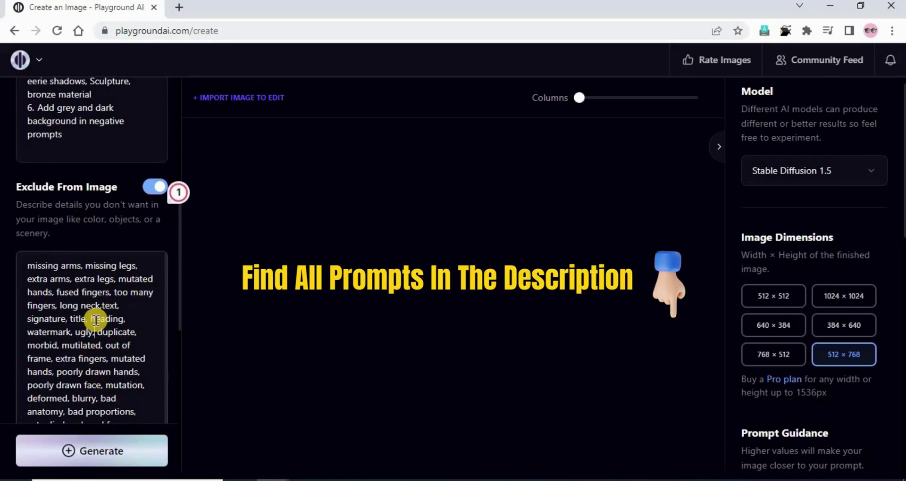
scroll(96, 321, "down", 4)
scroll(75, 322, "up", 9)
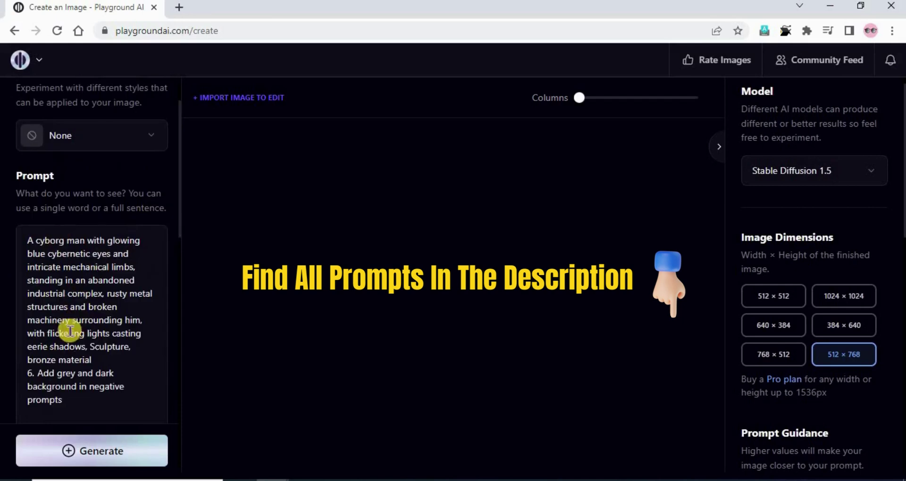
scroll(70, 332, "down", 5)
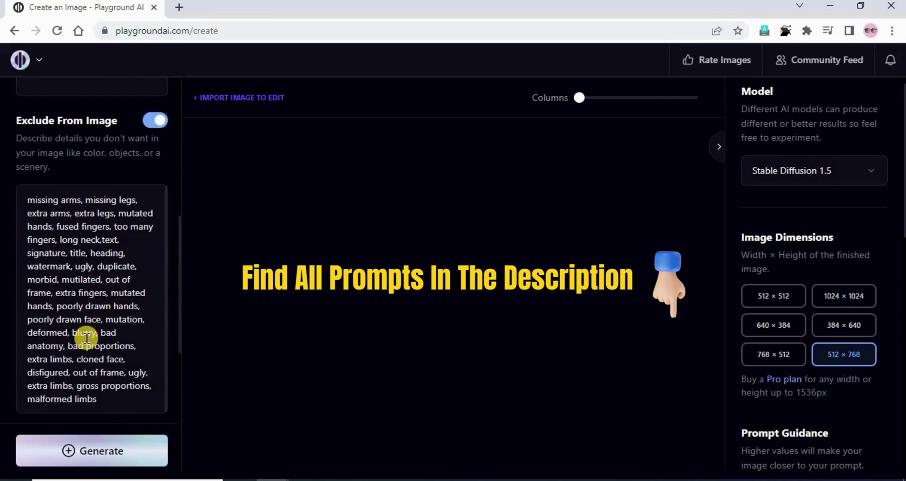
scroll(132, 306, "down", 5)
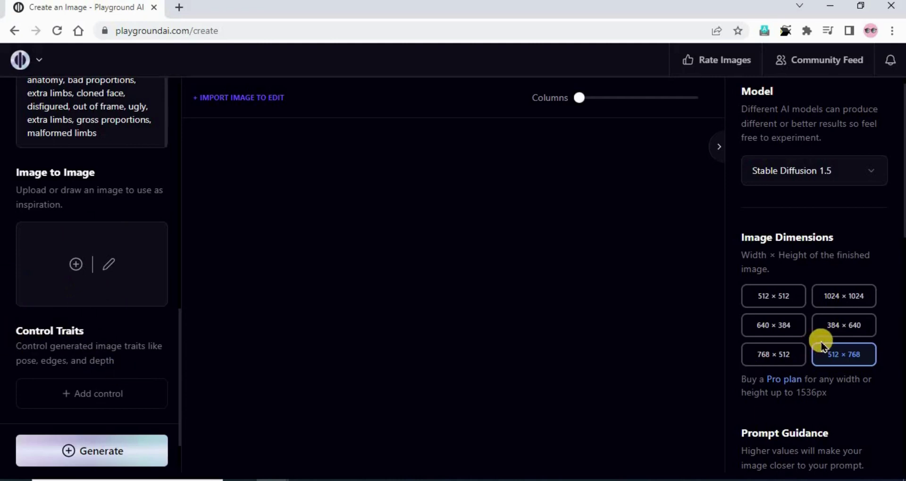
Change the Model dropdown from Stable Diffusion 1.5 to Playground v1.
scroll(807, 259, "up", 1)
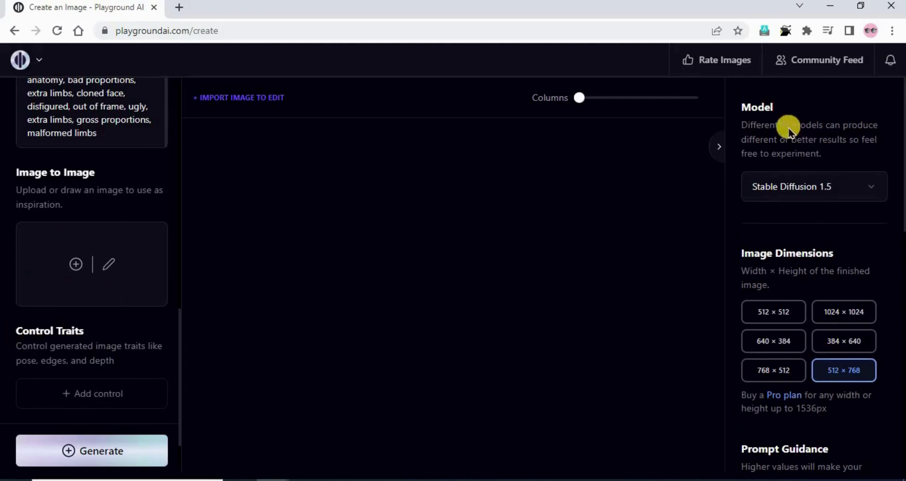
left_click(824, 189)
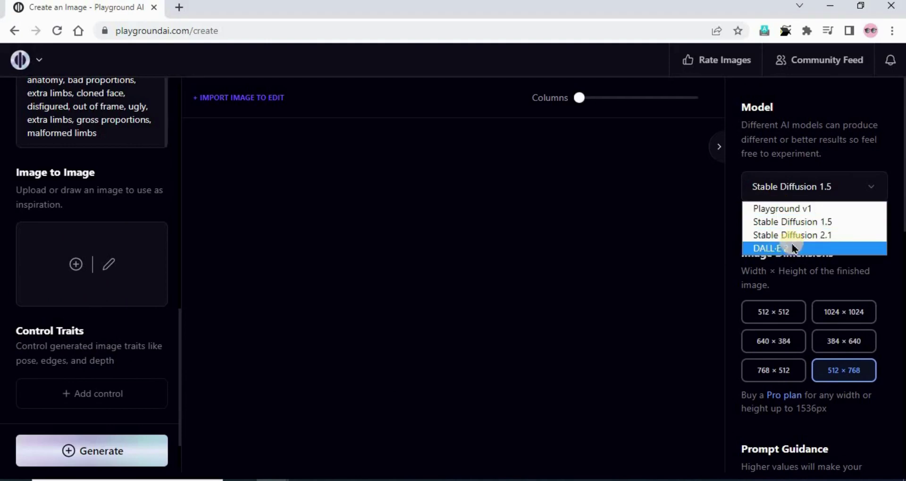
left_click(826, 208)
left_click(816, 180)
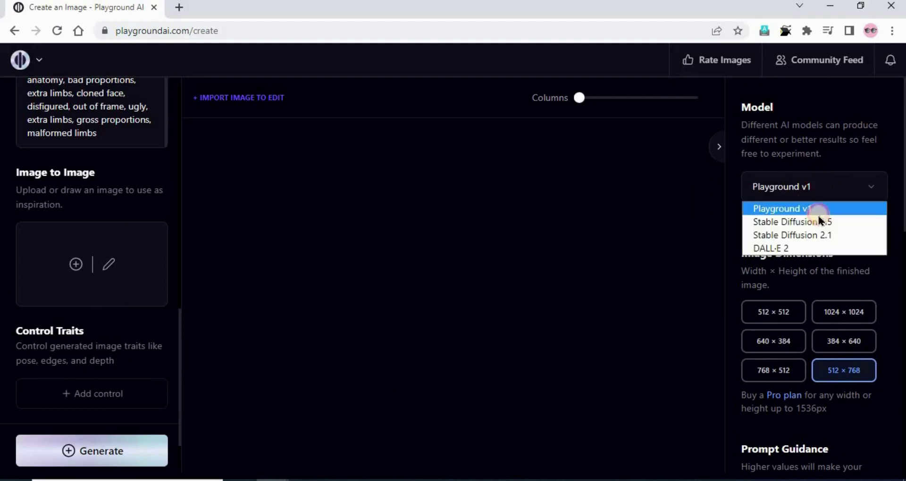
left_click(793, 216)
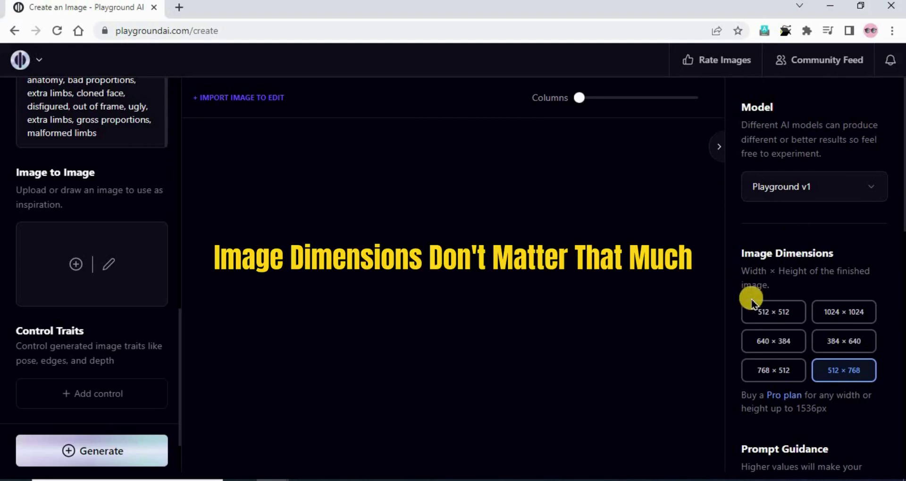
Check the settings panel for Prompt Guidance at 8 and Quality at 50.
scroll(854, 387, "down", 2)
scroll(846, 363, "up", 2)
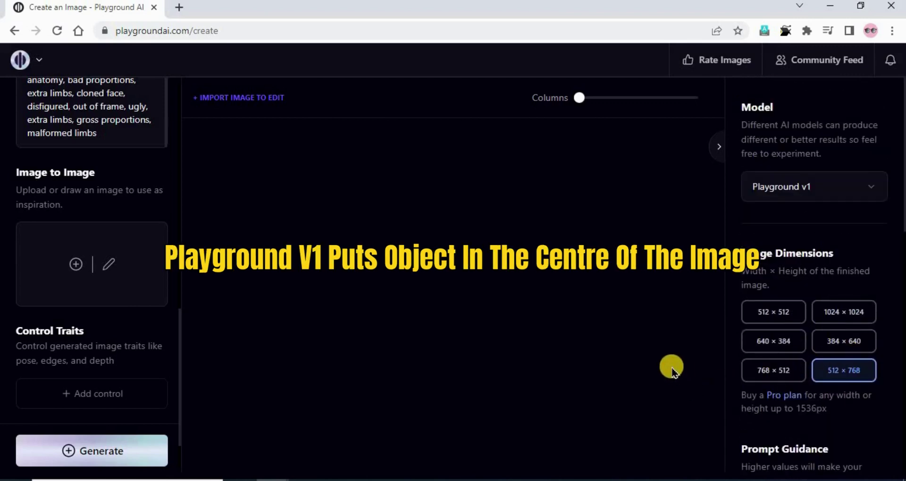
scroll(844, 382, "down", 3)
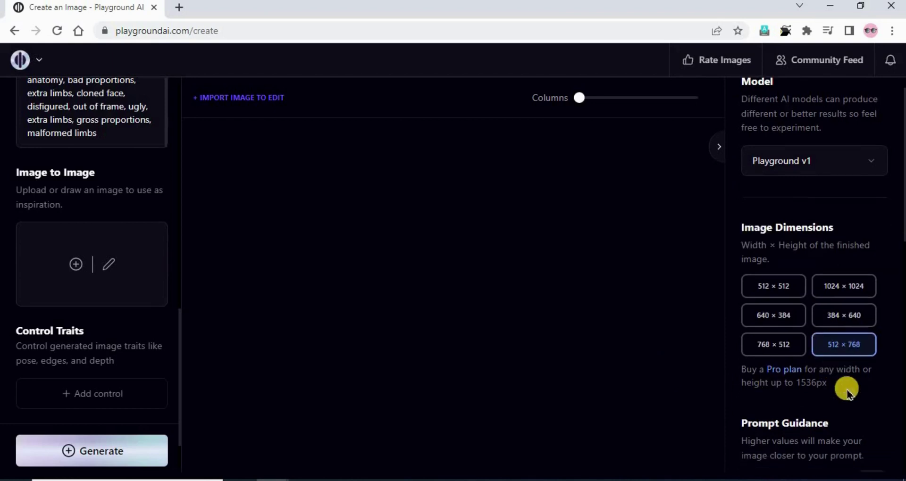
scroll(850, 367, "up", 3)
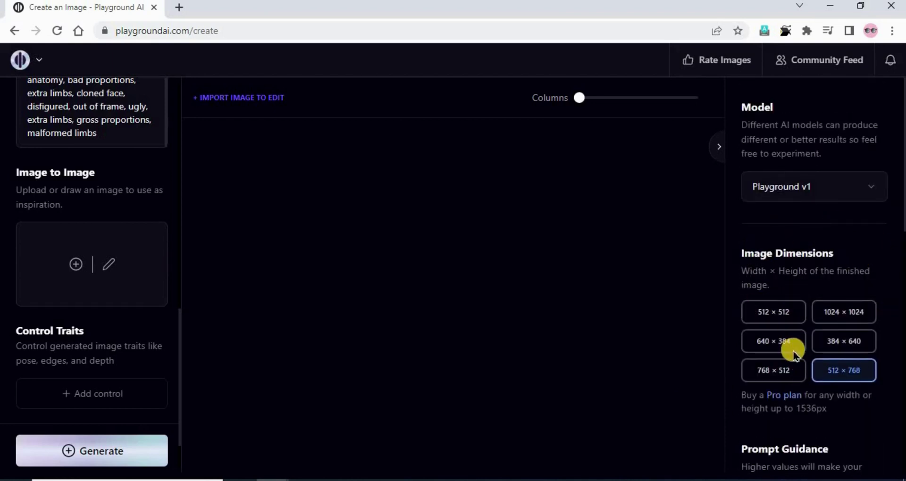
scroll(802, 342, "down", 3)
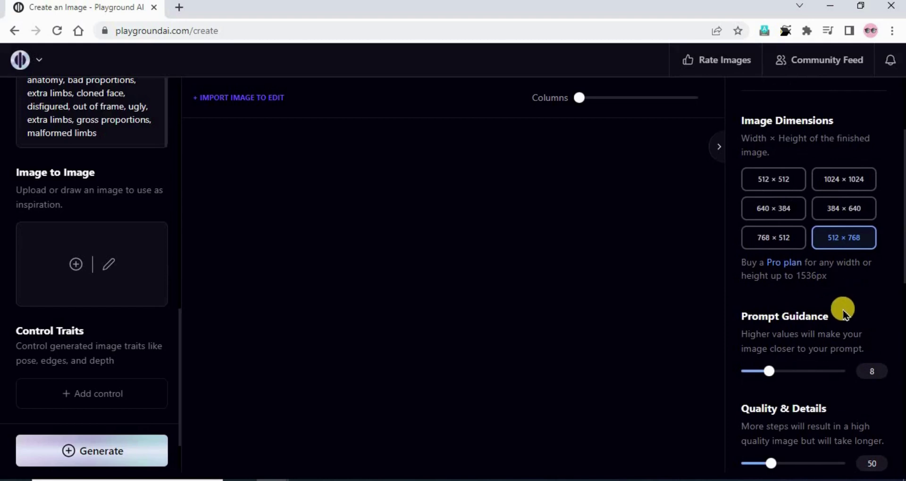
scroll(833, 300, "down", 3)
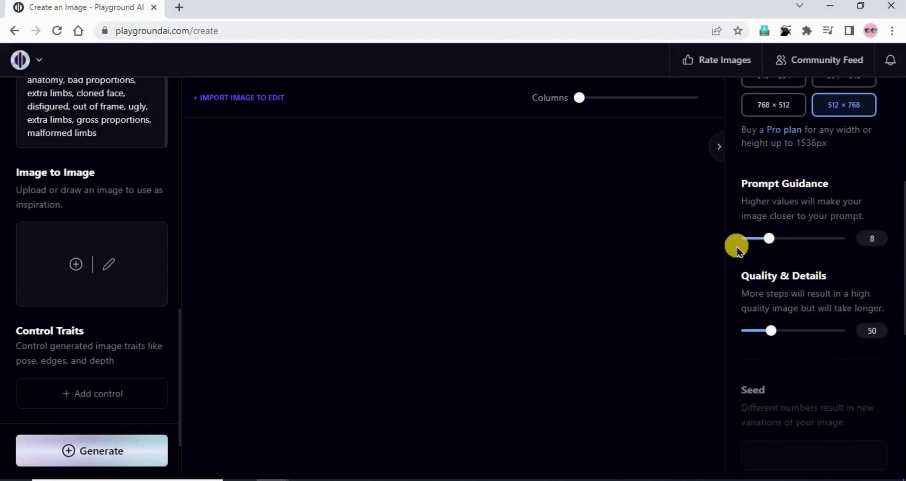
double_click(875, 238)
scroll(773, 309, "down", 3)
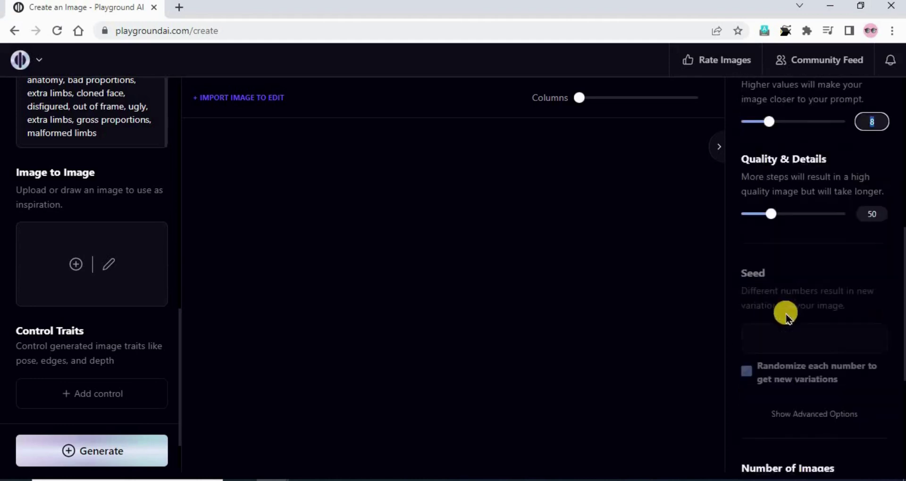
scroll(831, 323, "up", 3)
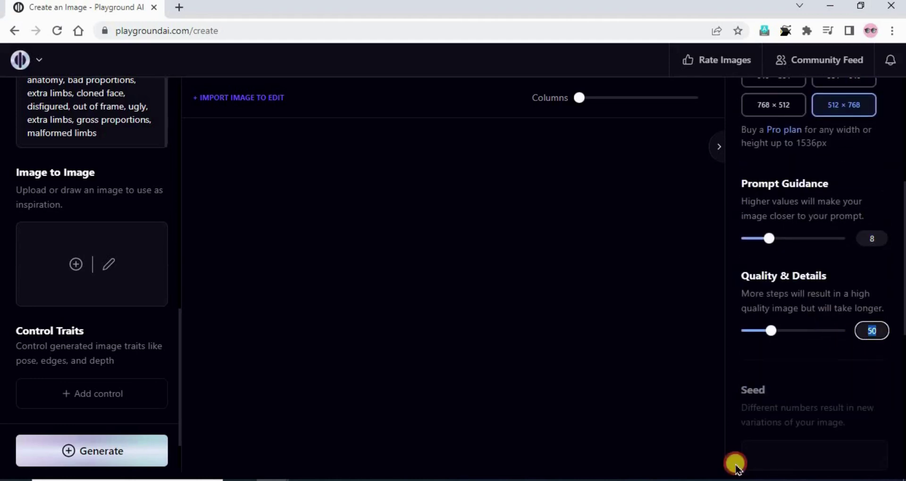
scroll(741, 443, "down", 6)
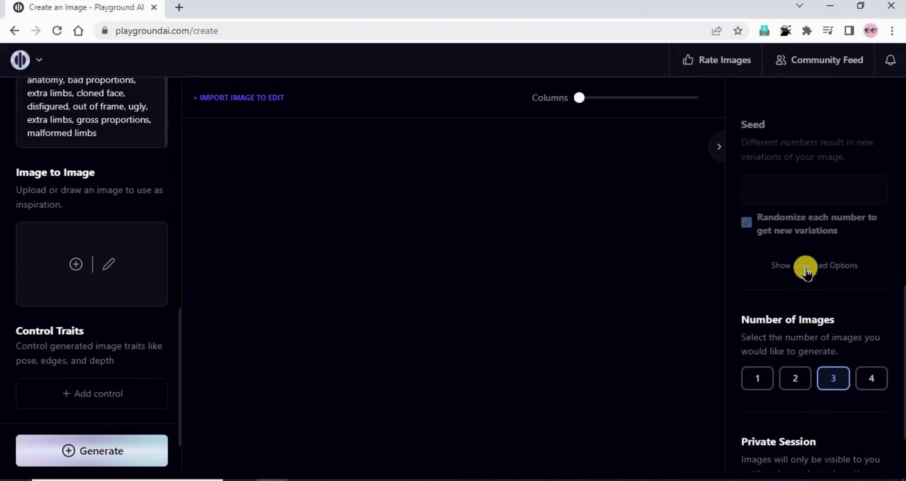
Show Advanced Options to reveal the k_euler_ancestral sampler.
left_click(806, 271)
scroll(742, 348, "down", 3)
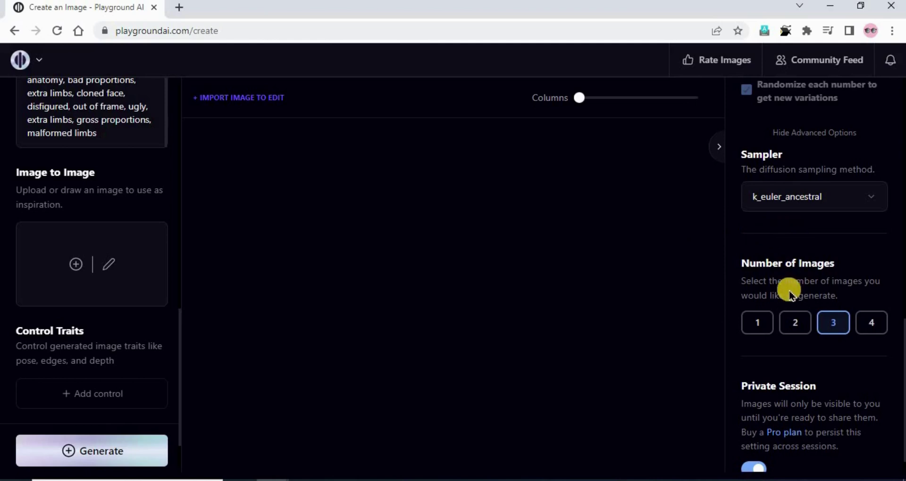
scroll(773, 278, "down", 1)
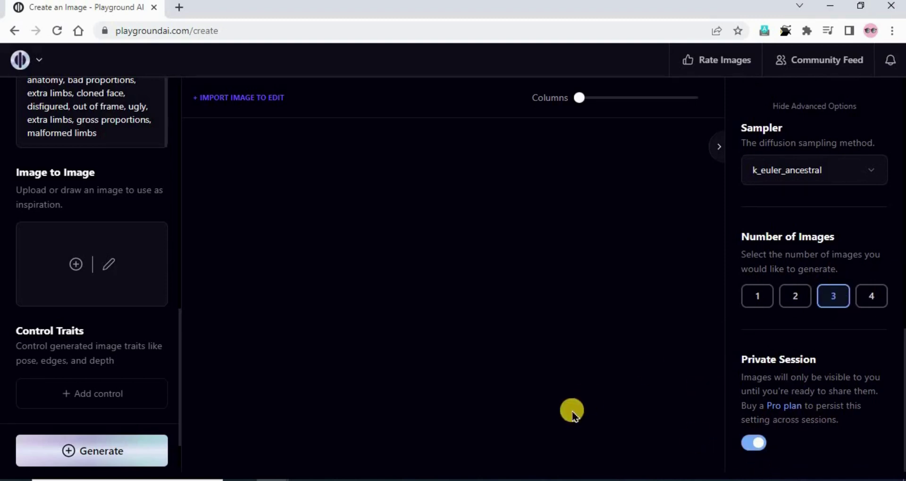
scroll(831, 386, "up", 8)
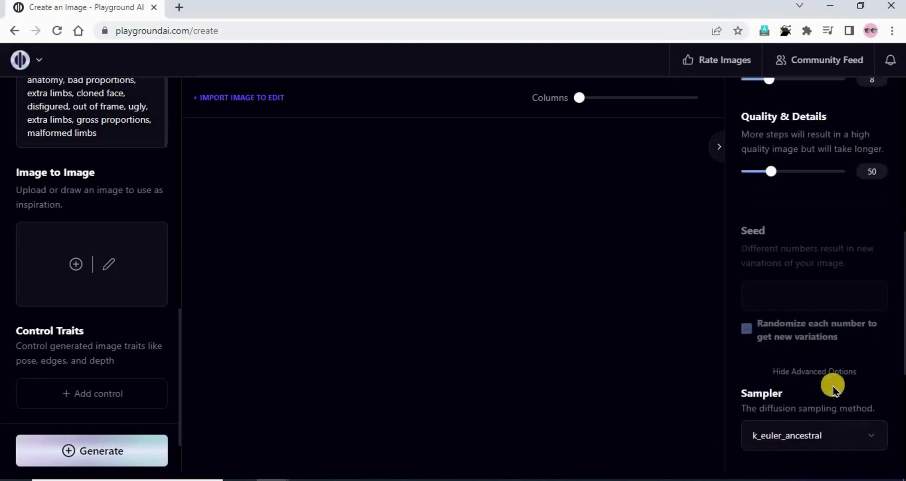
scroll(829, 400, "up", 3)
scroll(805, 388, "down", 13)
scroll(805, 388, "up", 6)
scroll(156, 307, "up", 5)
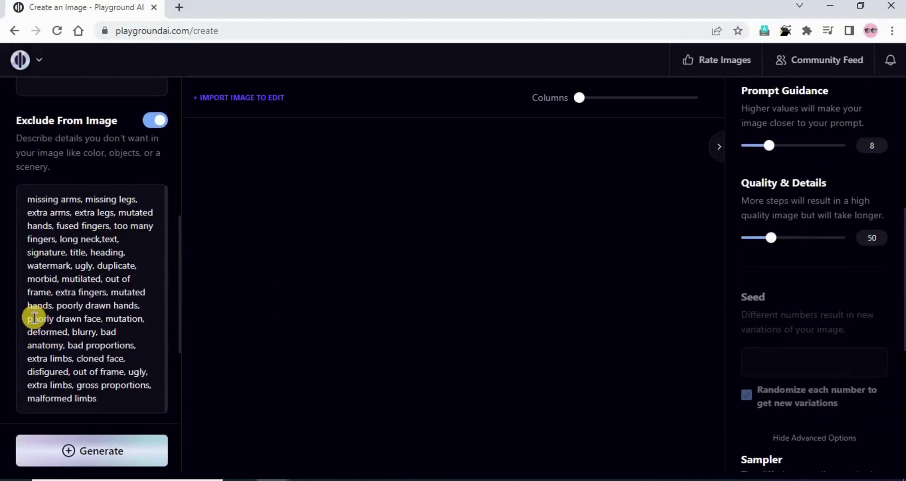
scroll(49, 300, "up", 8)
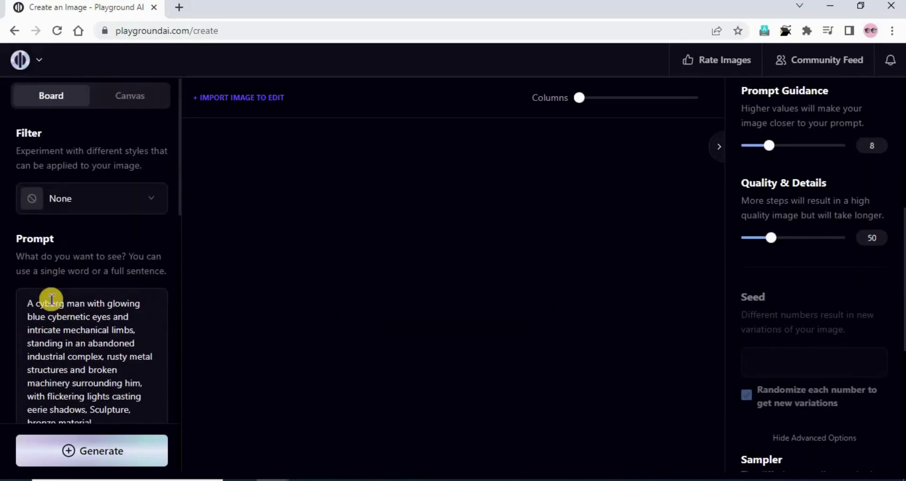
left_click(87, 461)
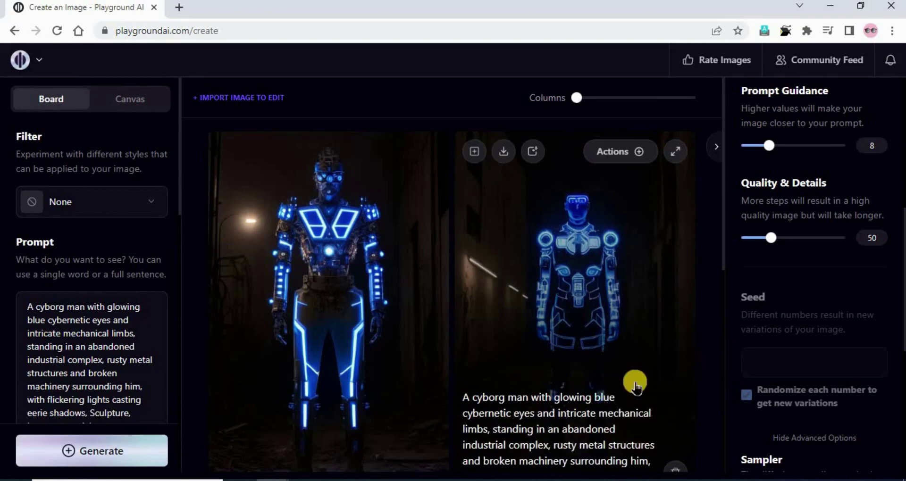
scroll(461, 374, "down", 8)
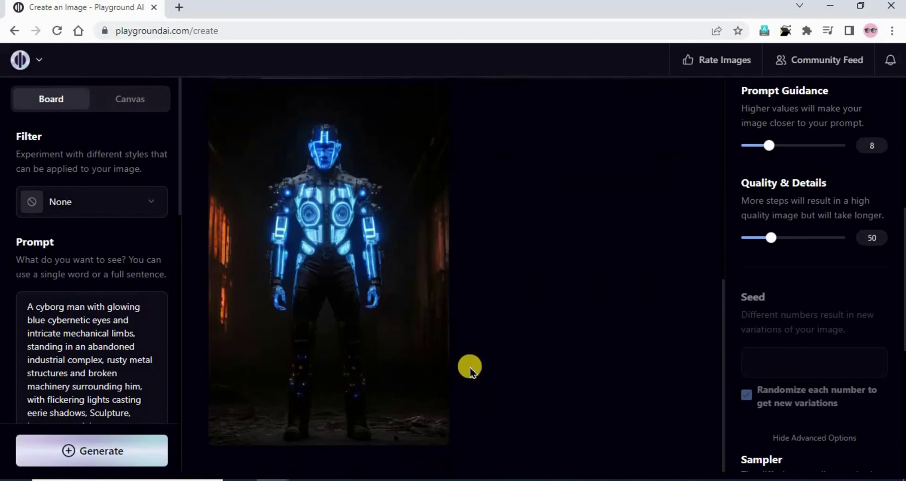
scroll(501, 353, "up", 6)
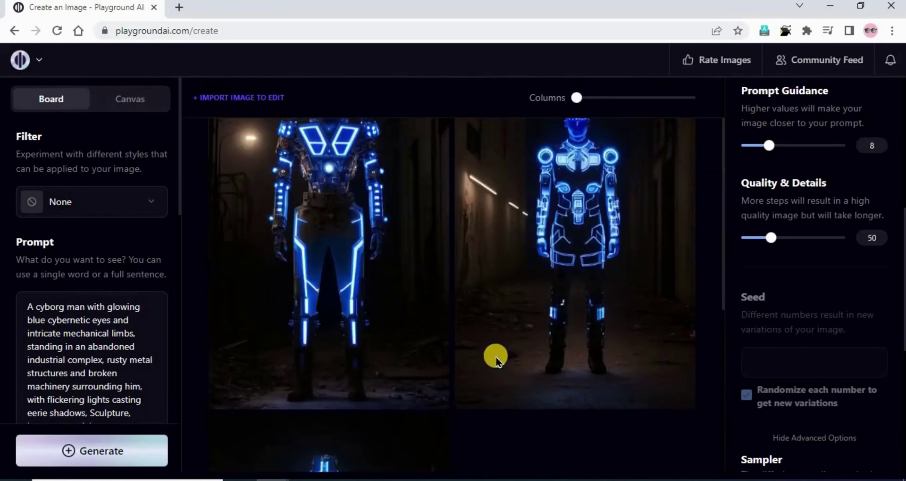
left_click(420, 156)
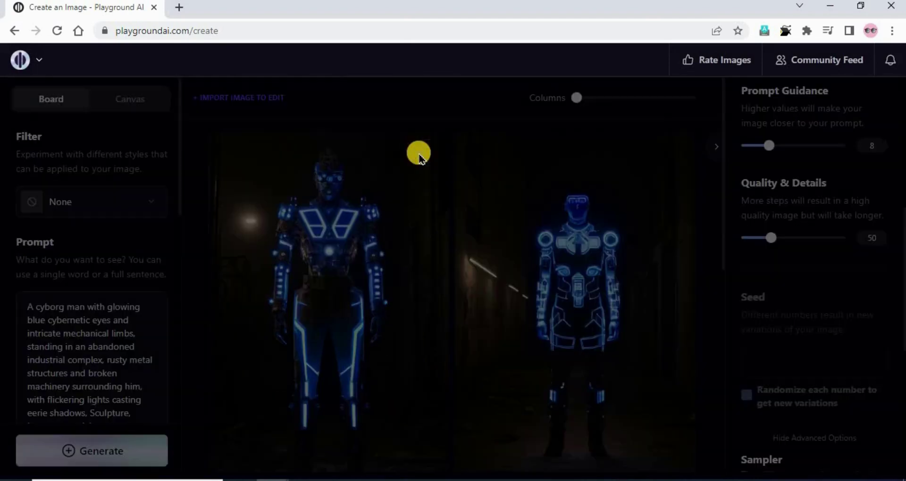
key("Escape")
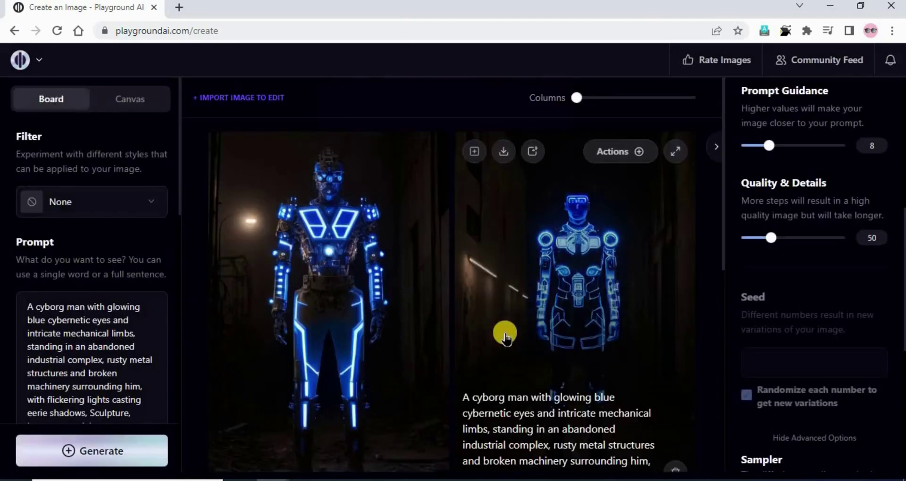
scroll(503, 334, "down", 5)
scroll(411, 366, "up", 5)
scroll(515, 453, "down", 5)
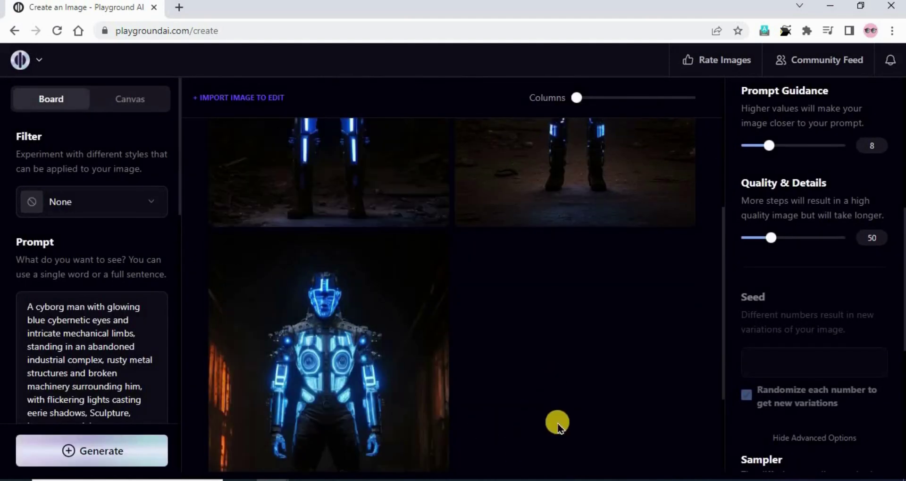
scroll(566, 330, "up", 5)
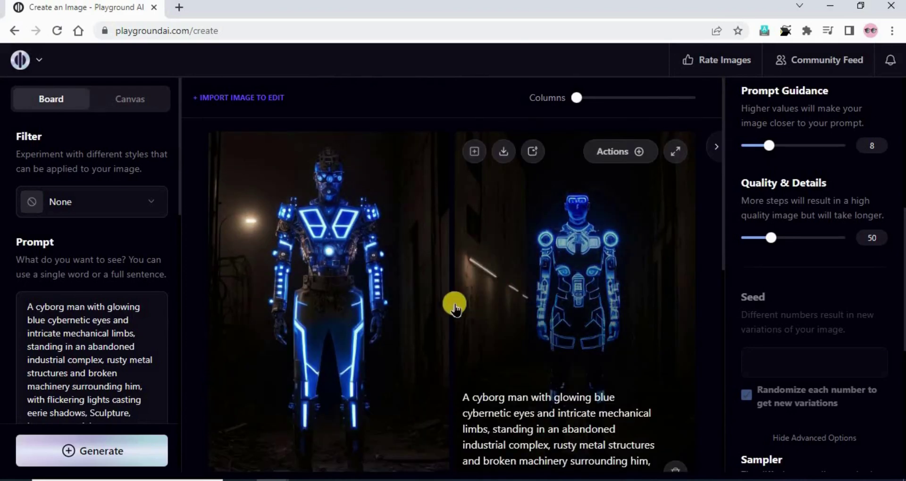
scroll(396, 340, "down", 8)
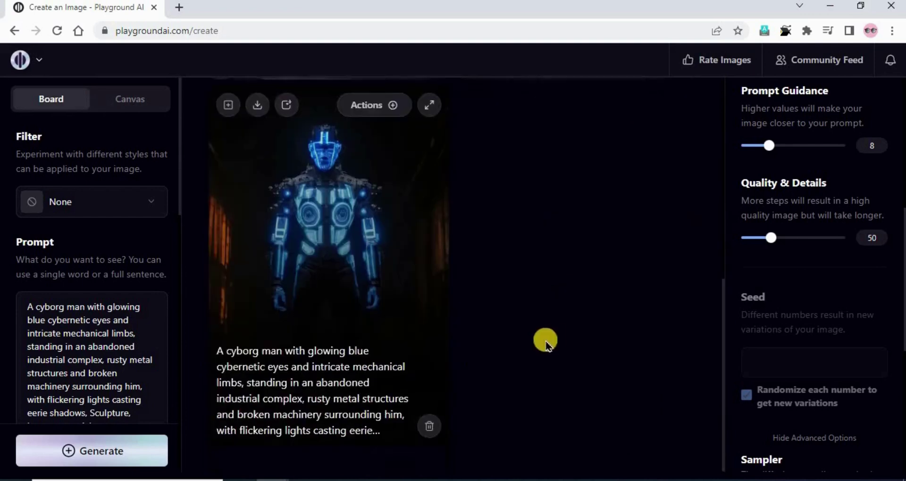
scroll(543, 335, "up", 7)
scroll(528, 324, "up", 2)
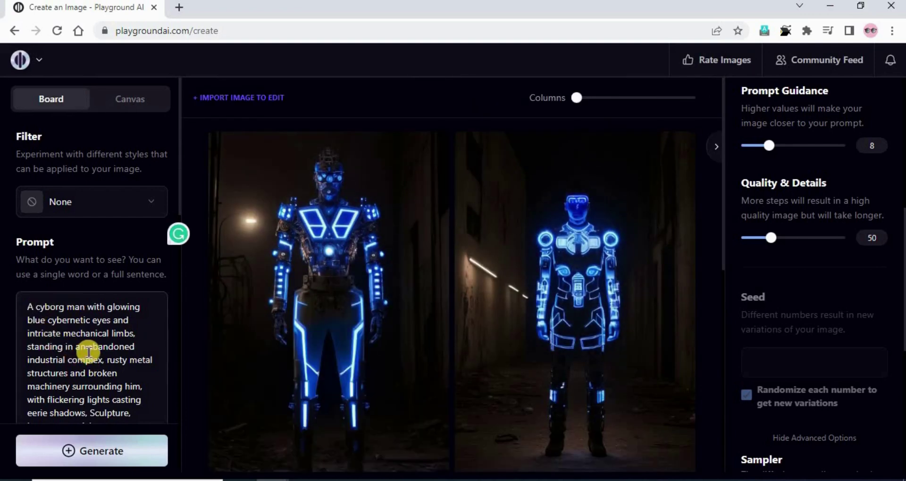
Add 'grey and dark background,' to the start of the Exclude From Image list.
scroll(87, 350, "down", 5)
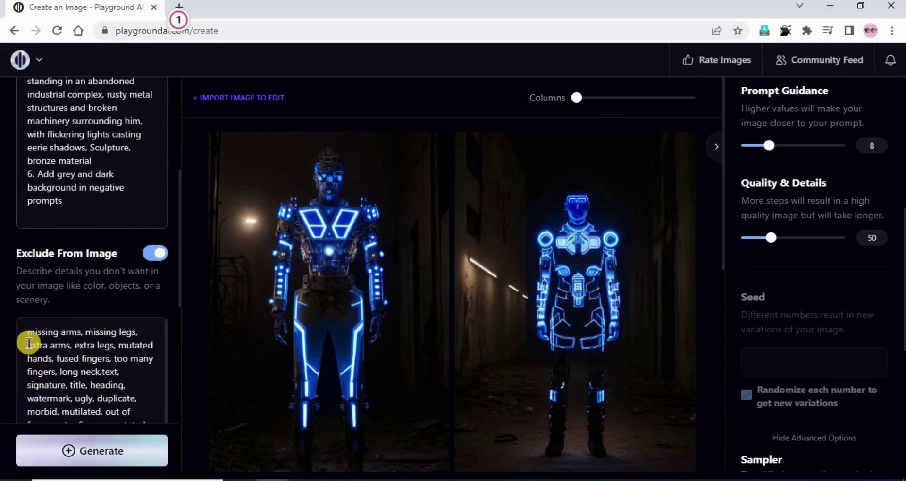
left_click(29, 334)
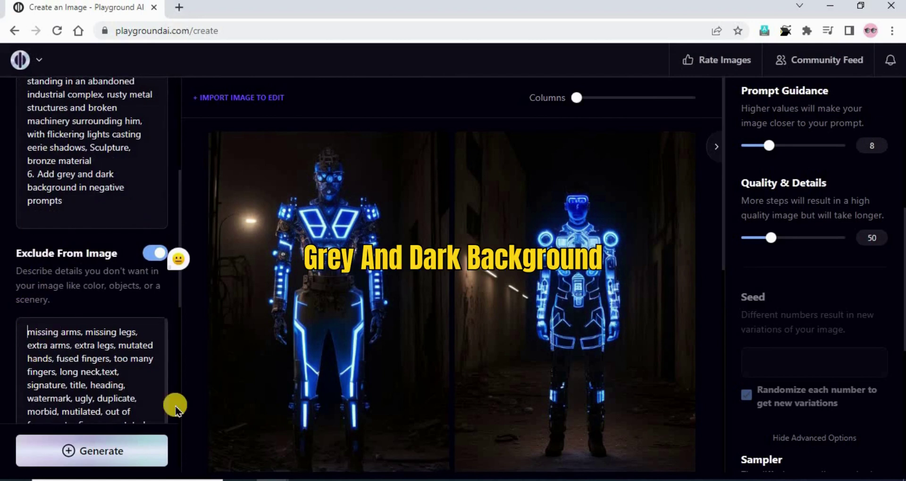
type("grey and ")
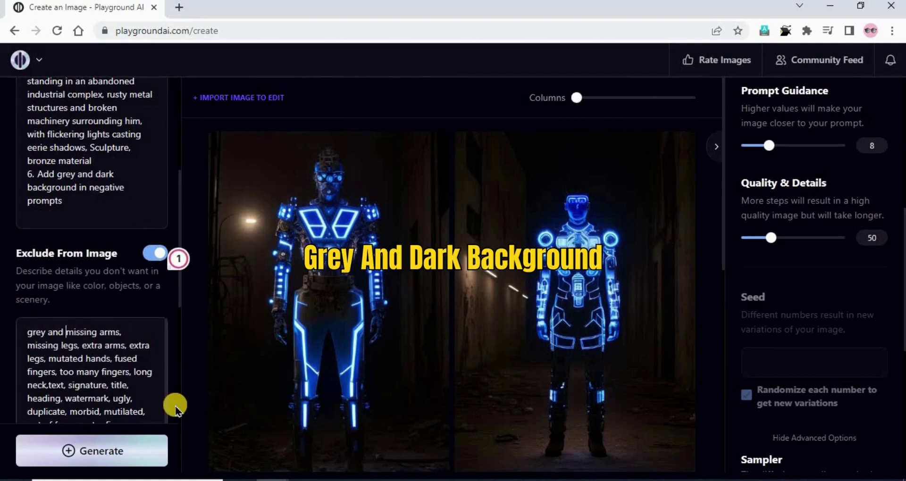
type("dark back")
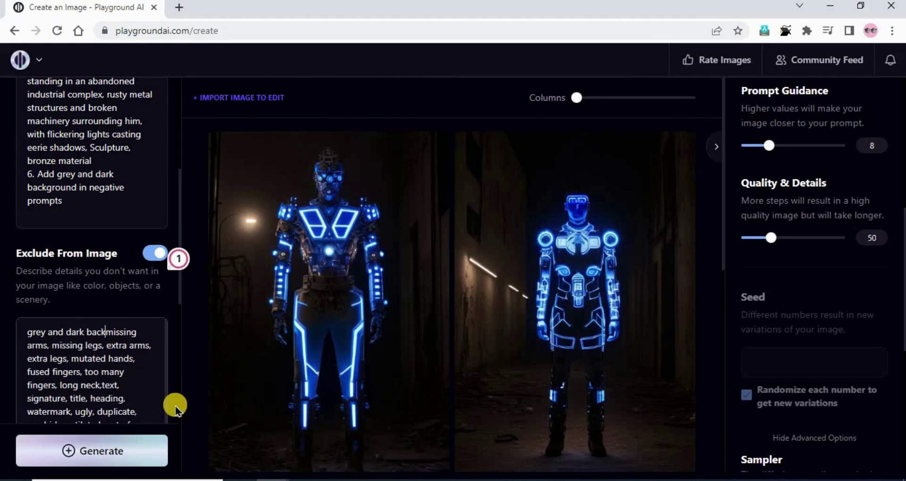
type("ground,")
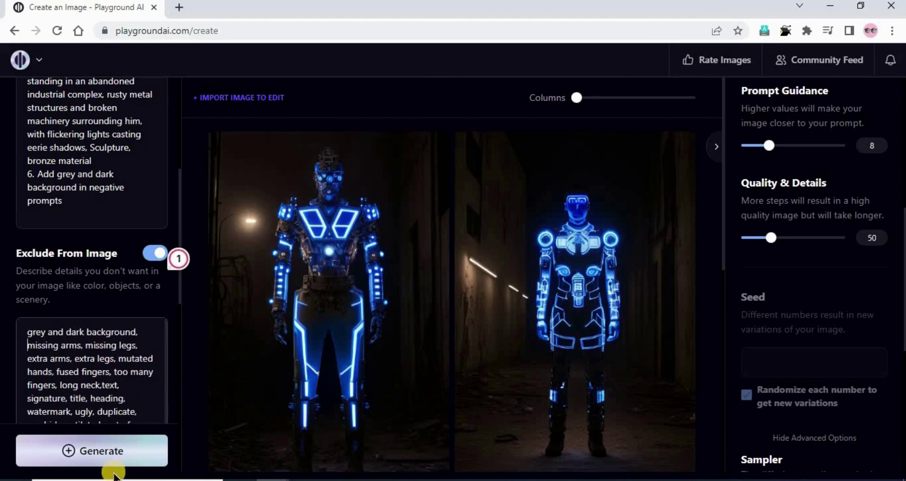
Generate two new cyborg images and enlarge the gold-chested one.
left_click(93, 455)
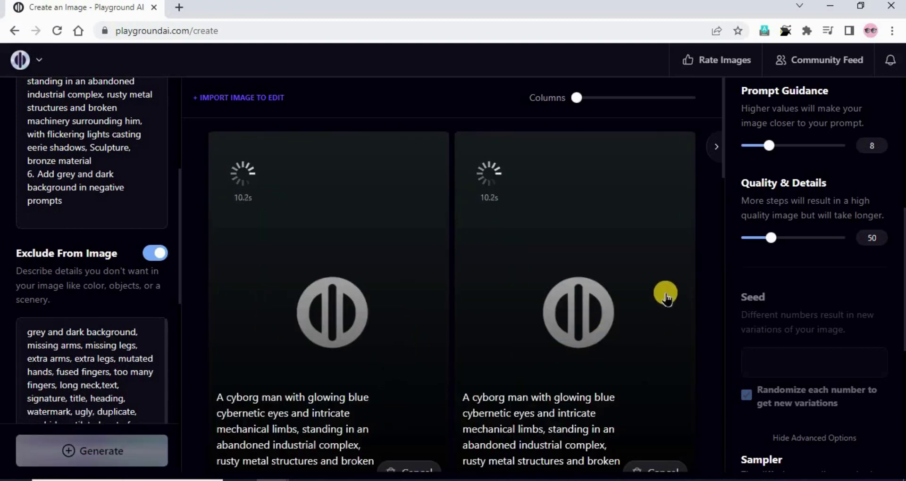
scroll(592, 378, "down", 4)
scroll(581, 375, "down", 3)
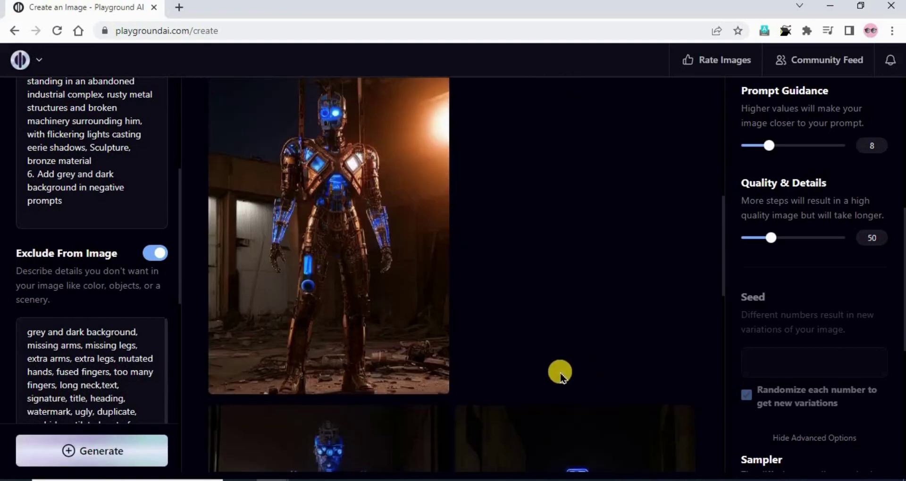
scroll(558, 373, "up", 8)
scroll(566, 377, "down", 6)
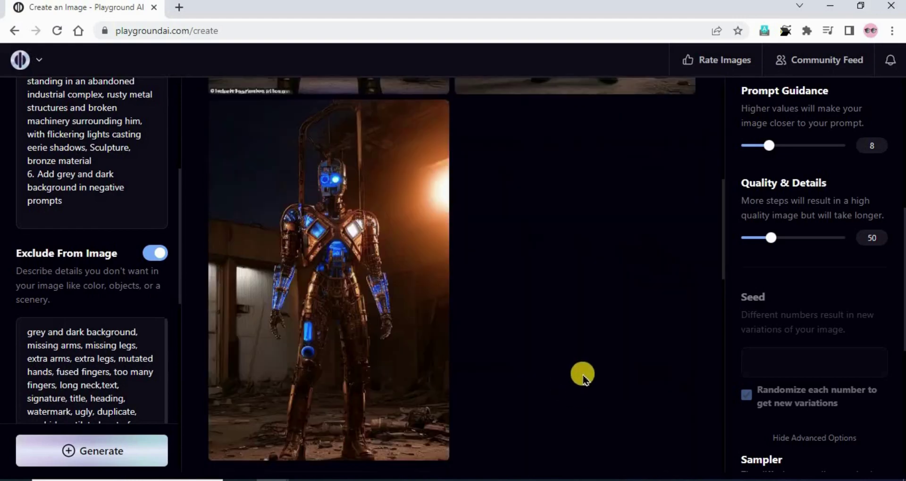
scroll(581, 376, "up", 6)
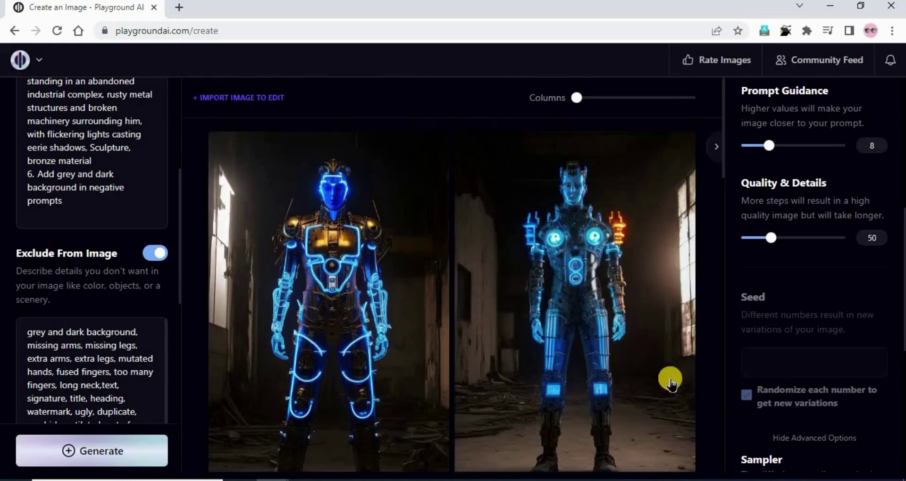
scroll(642, 370, "down", 5)
scroll(633, 376, "up", 4)
scroll(632, 376, "down", 4)
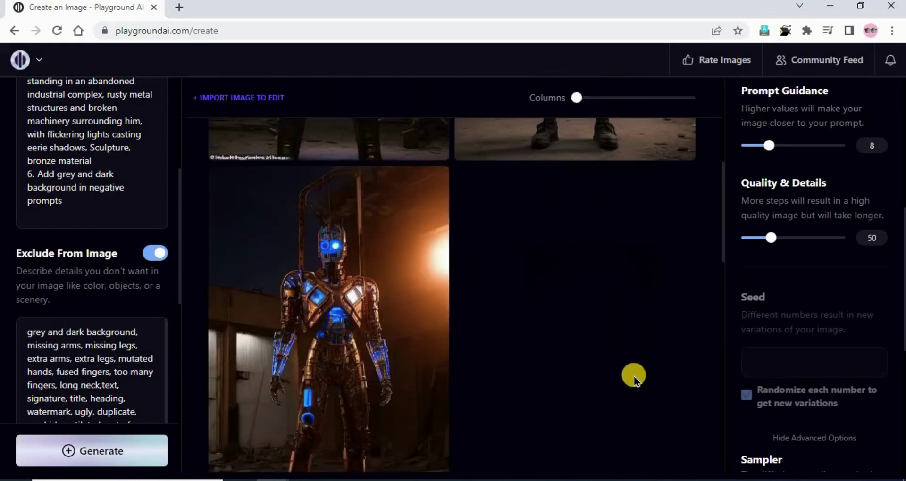
scroll(633, 378, "up", 5)
scroll(633, 378, "down", 5)
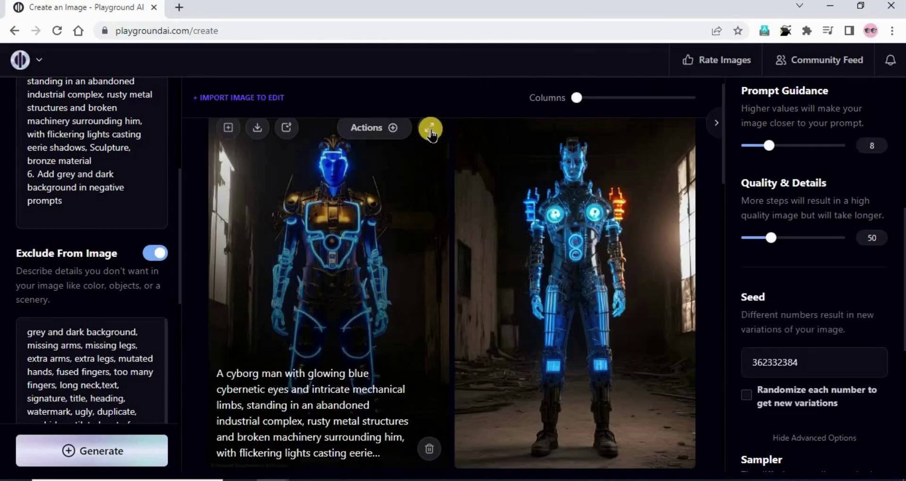
left_click(430, 129)
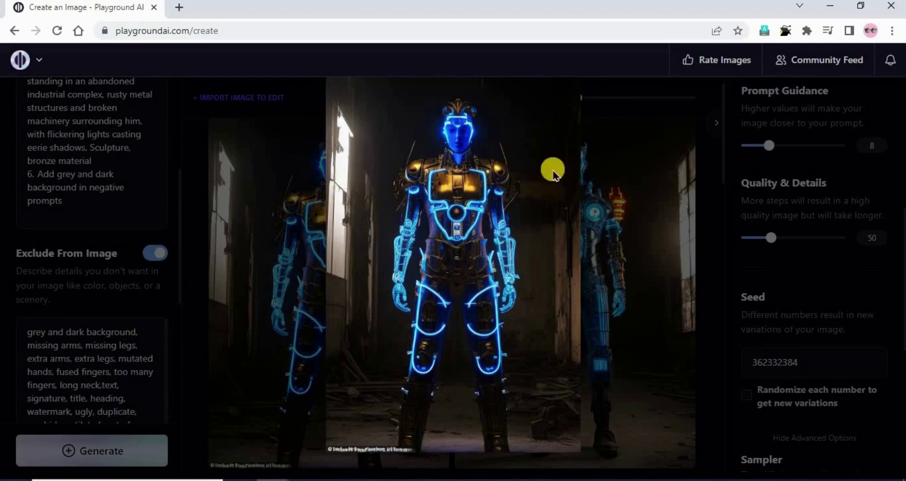
Switch the model to Stable Diffusion 1.5 and generate the cyborg prompt.
left_click(210, 200)
scroll(819, 307, "up", 5)
scroll(819, 307, "up", 2)
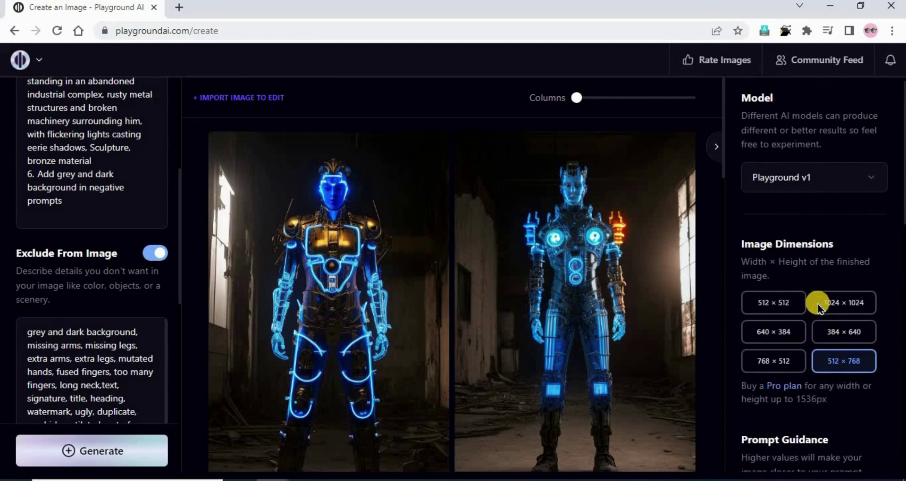
left_click(805, 188)
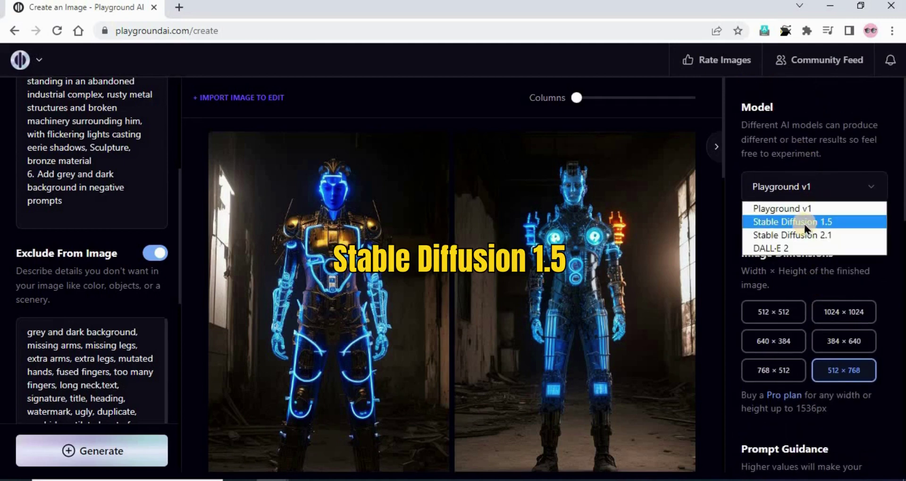
left_click(804, 223)
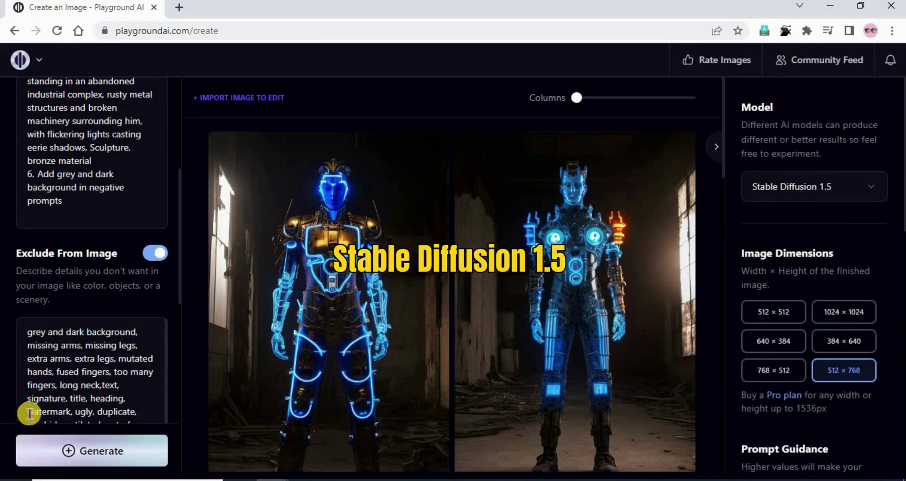
left_click(96, 453)
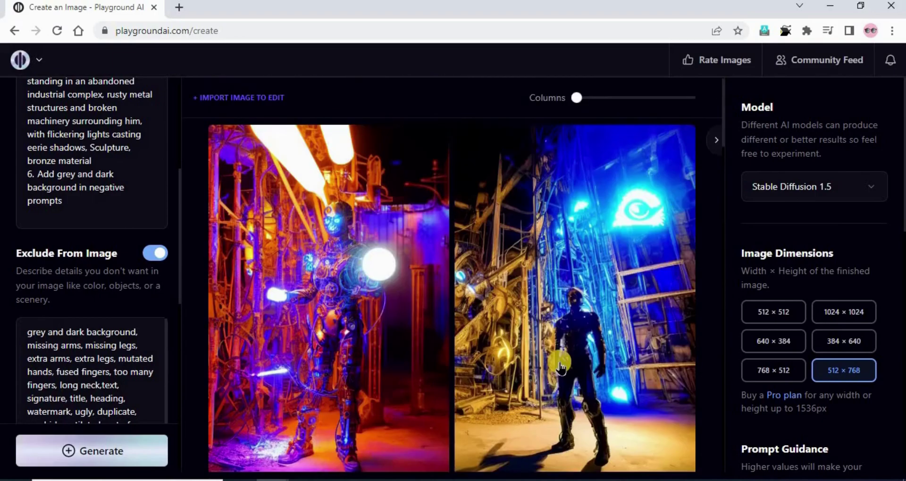
Review the three vividly lit Stable Diffusion 1.5 cyborg results.
mouse_move(561, 365)
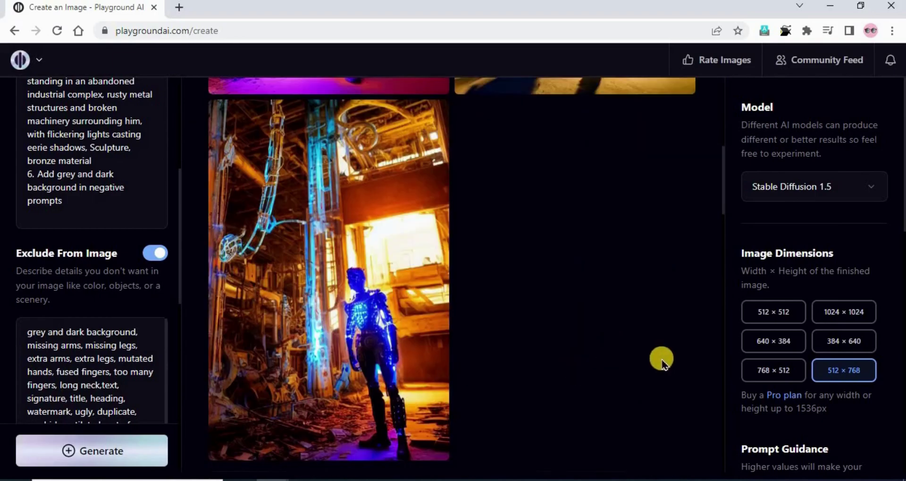
scroll(550, 378, "up", 4)
scroll(550, 379, "down", 11)
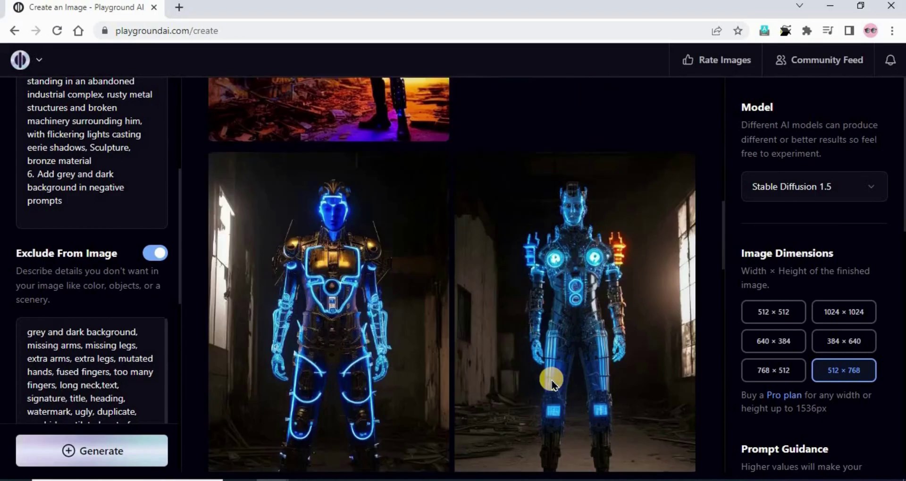
scroll(551, 384, "up", 8)
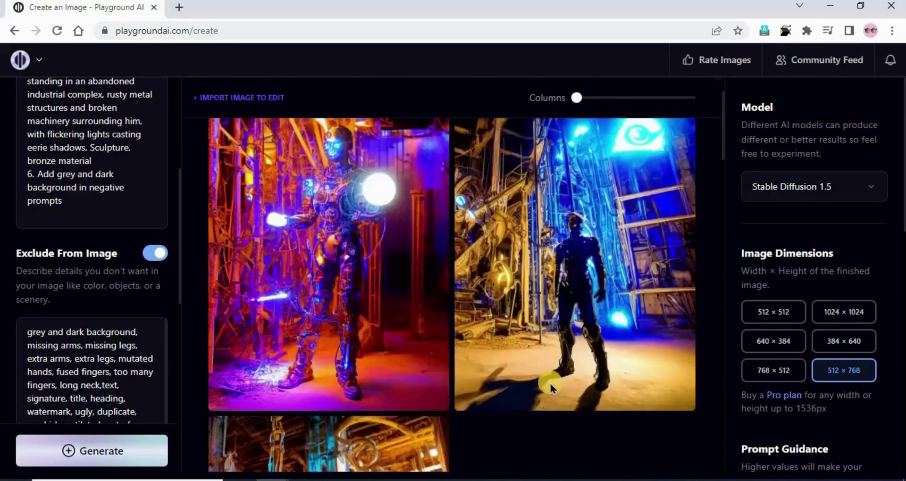
scroll(550, 384, "down", 5)
scroll(550, 383, "up", 5)
scroll(550, 383, "down", 10)
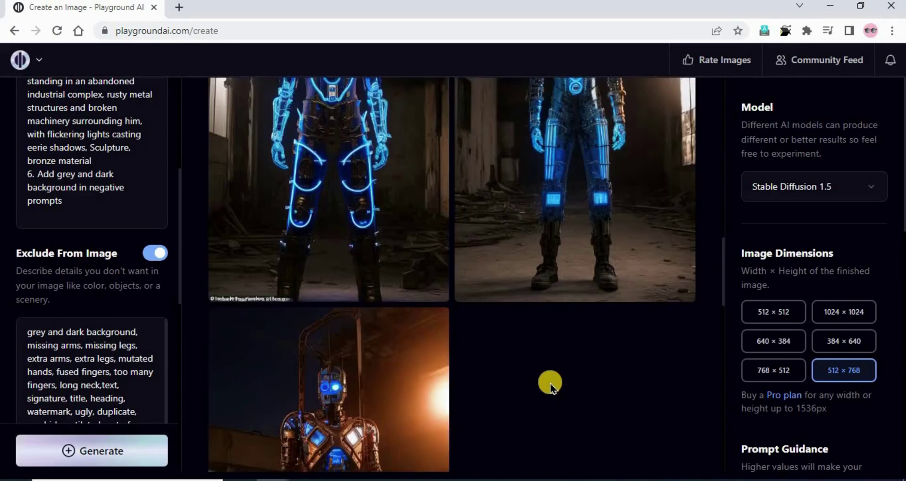
scroll(550, 383, "up", 2)
scroll(550, 383, "down", 5)
scroll(548, 383, "up", 6)
scroll(547, 383, "up", 8)
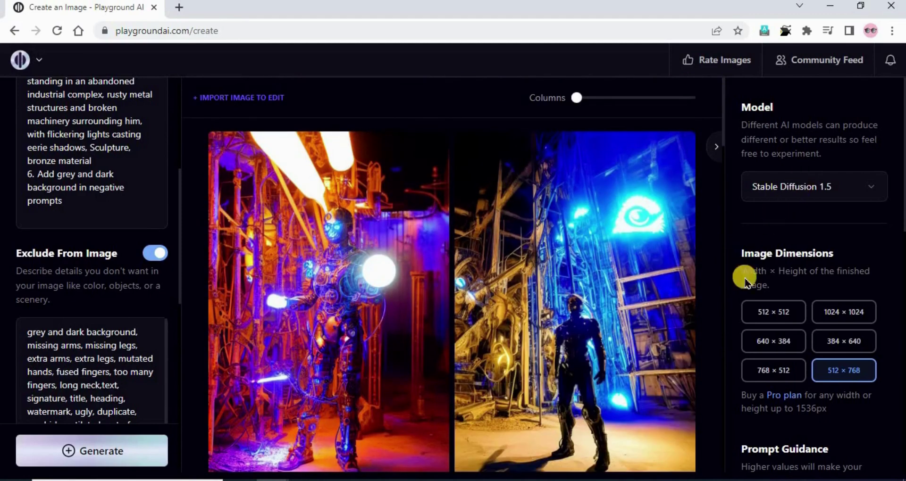
scroll(556, 314, "down", 8)
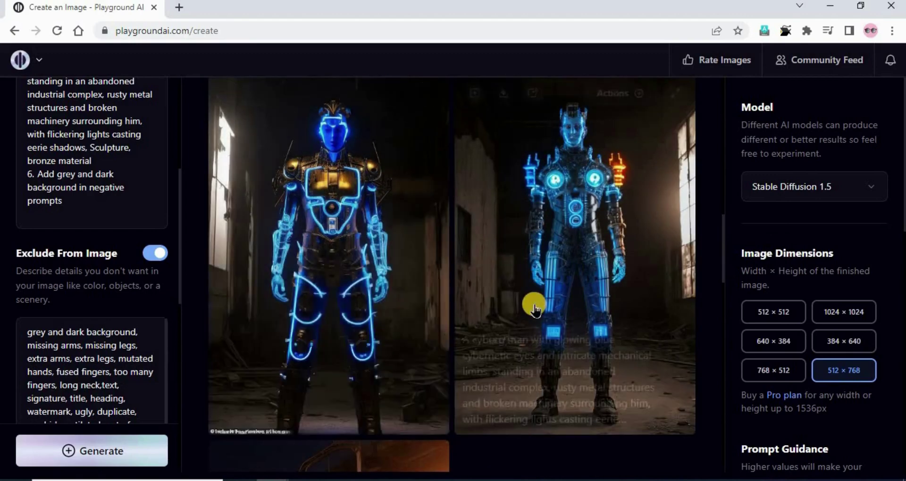
scroll(534, 309, "up", 10)
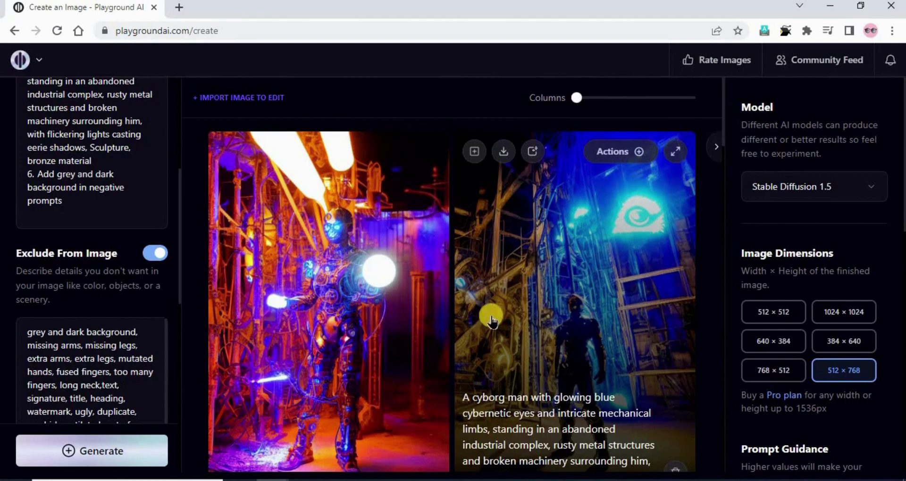
scroll(390, 374, "down", 5)
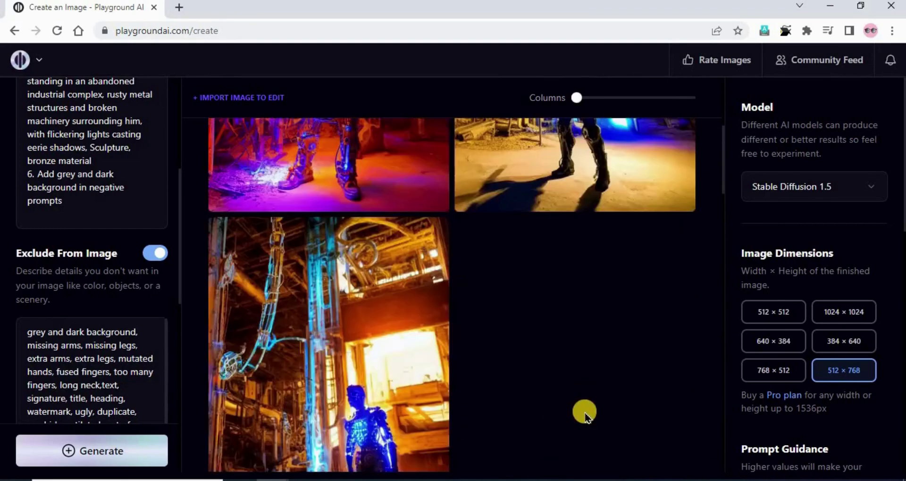
scroll(584, 414, "down", 3)
scroll(684, 367, "up", 5)
left_click(802, 191)
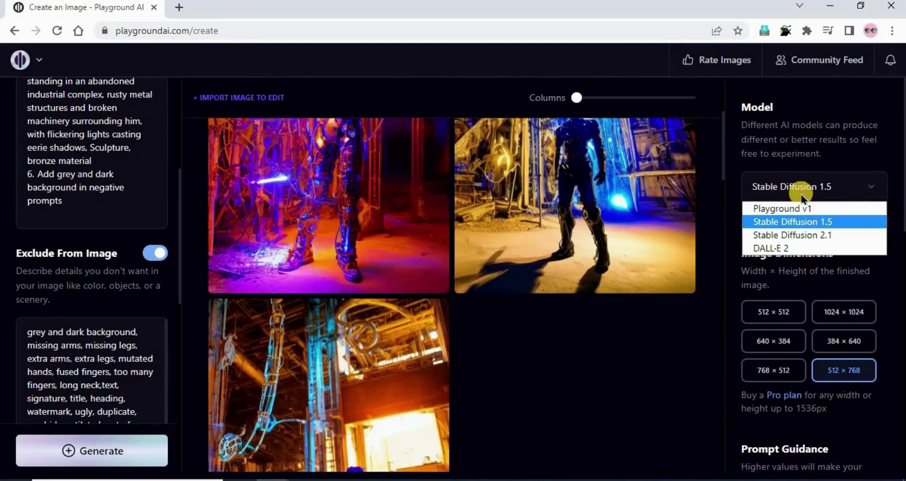
scroll(532, 378, "up", 5)
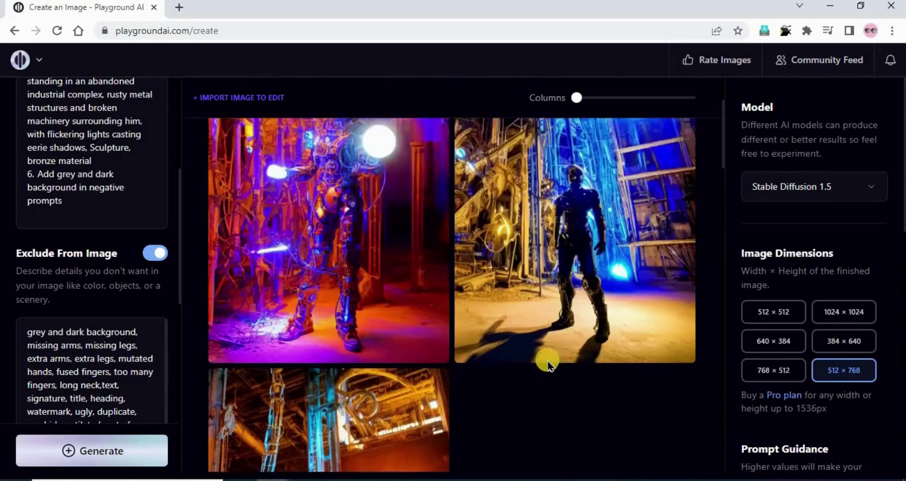
Replace the prompt with the quicksilver inox dog exploding through ice, using Playground v1.
scroll(10, 321, "up", 6)
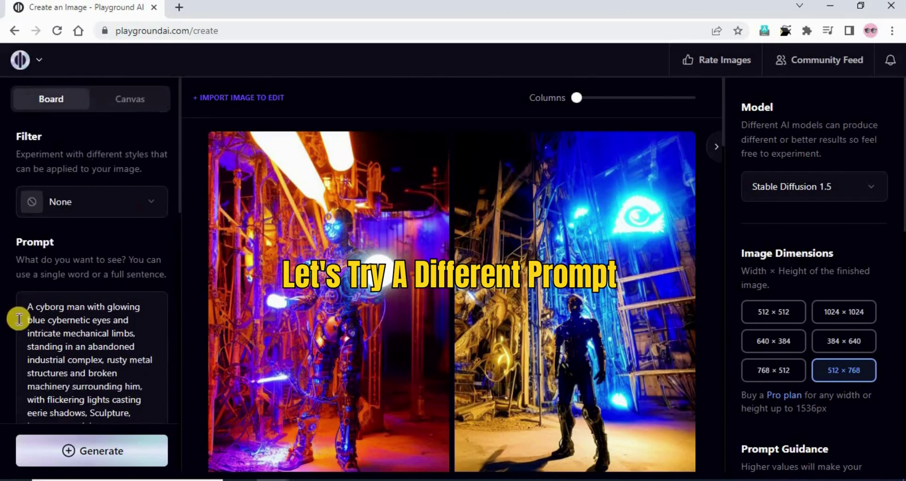
scroll(56, 302, "down", 3)
scroll(87, 302, "up", 1)
scroll(87, 302, "up", 3)
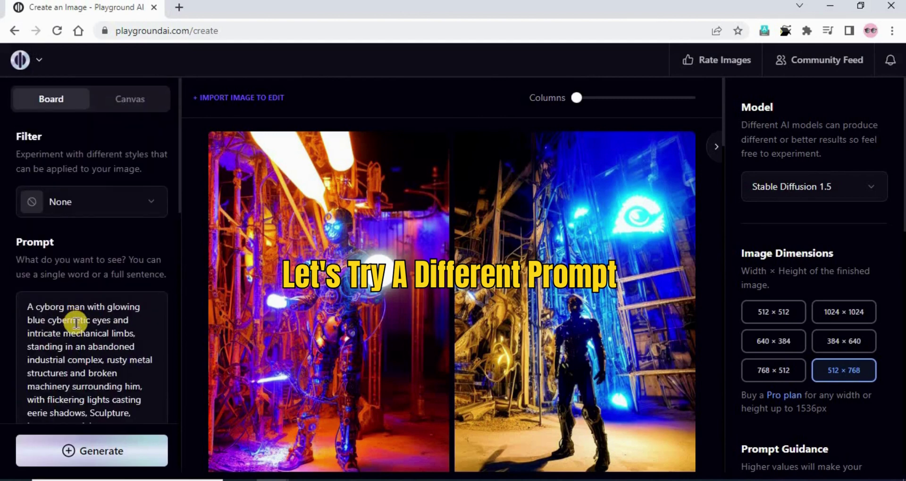
left_click(94, 313)
key("ctrl+a")
type("inox dog, quick silver liquid glossy, reflective, exploding through ice, ornate details, fractal patterns, scattered shards and debris, nature background")
scroll(88, 302, "down", 4)
scroll(87, 302, "up", 3)
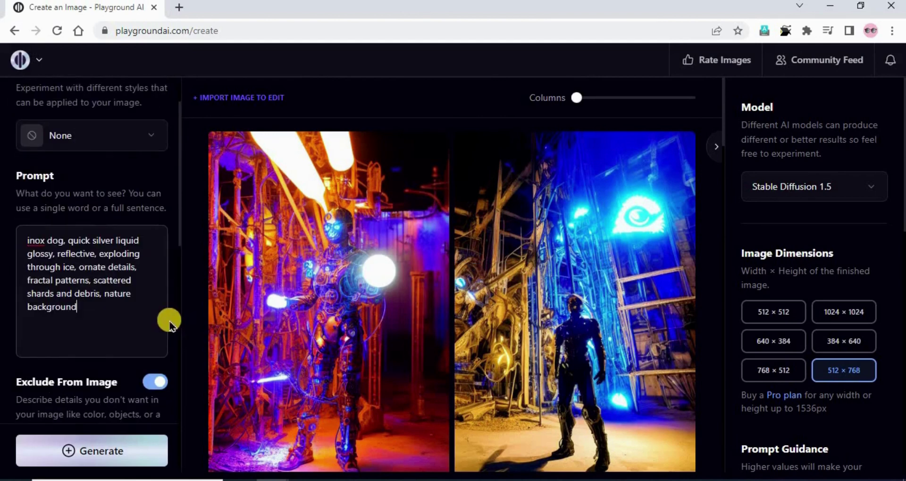
left_click(789, 187)
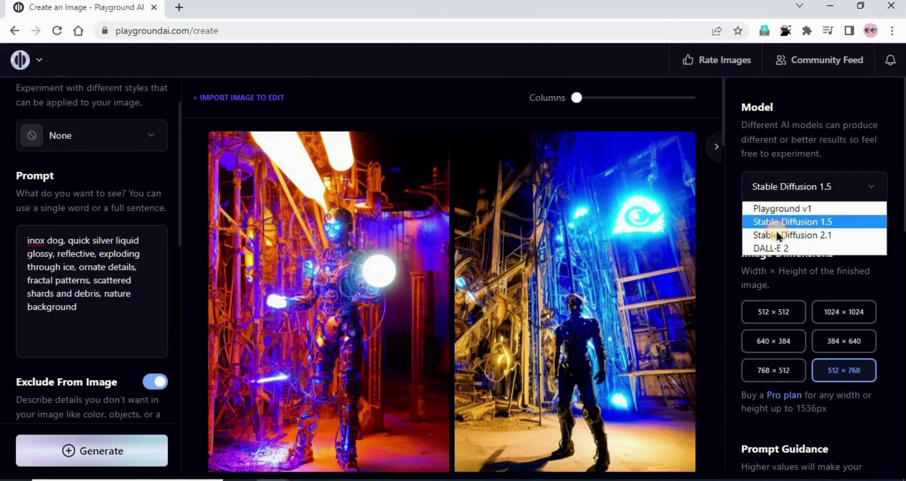
left_click(767, 209)
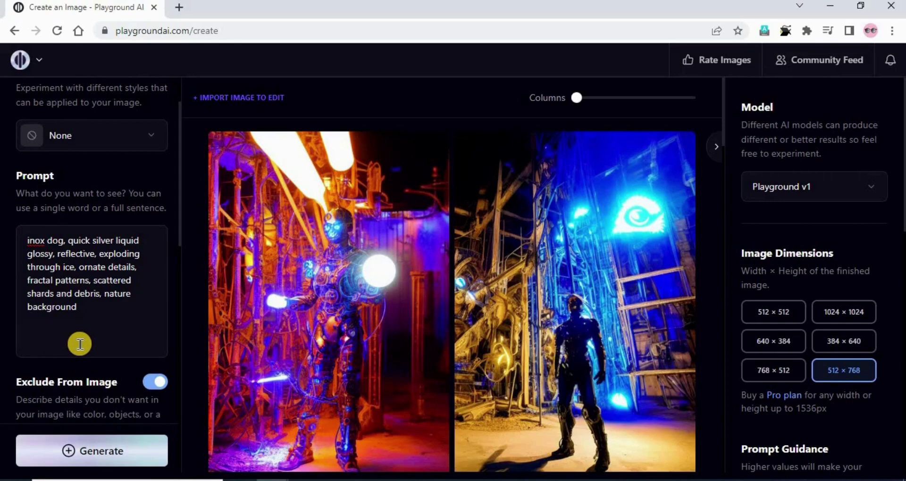
Generate the inox-dog images and browse the silver-armored dogs and silver sphere.
left_click(95, 458)
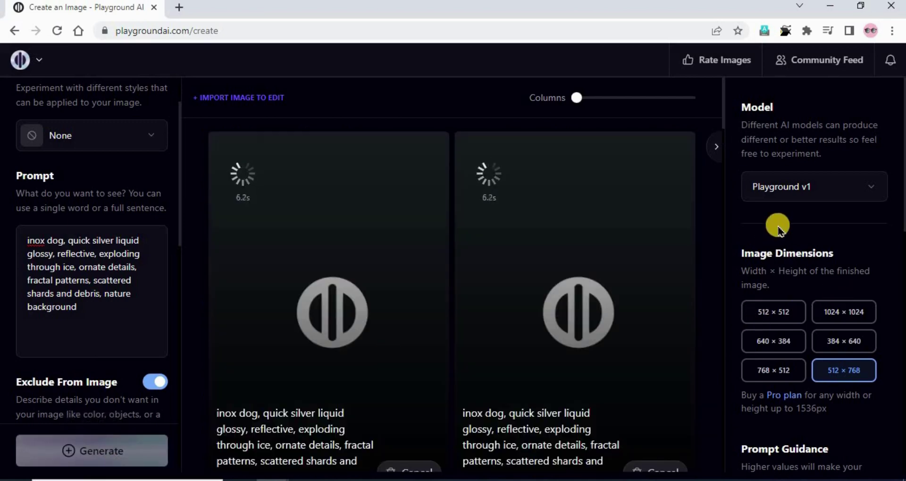
scroll(769, 302, "down", 5)
scroll(768, 348, "up", 5)
scroll(533, 381, "down", 8)
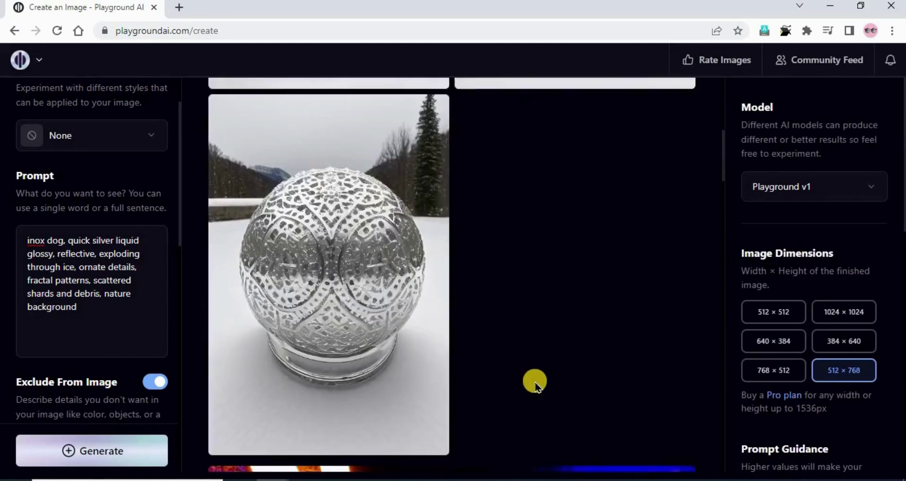
scroll(535, 383, "up", 8)
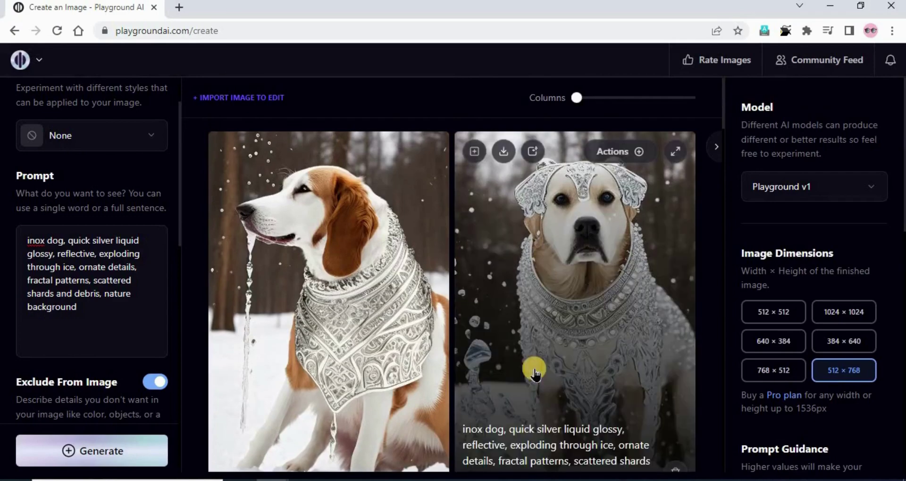
scroll(535, 374, "down", 4)
scroll(531, 368, "up", 4)
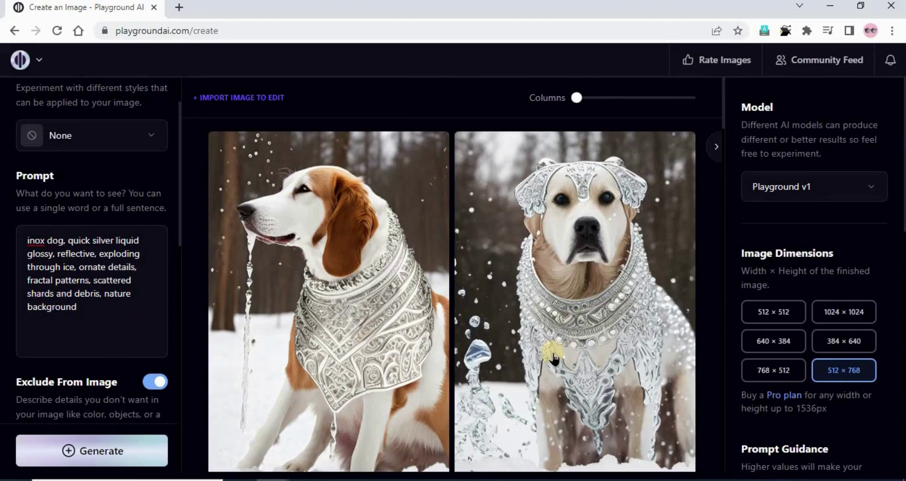
scroll(546, 358, "down", 10)
scroll(543, 361, "up", 7)
scroll(541, 359, "up", 4)
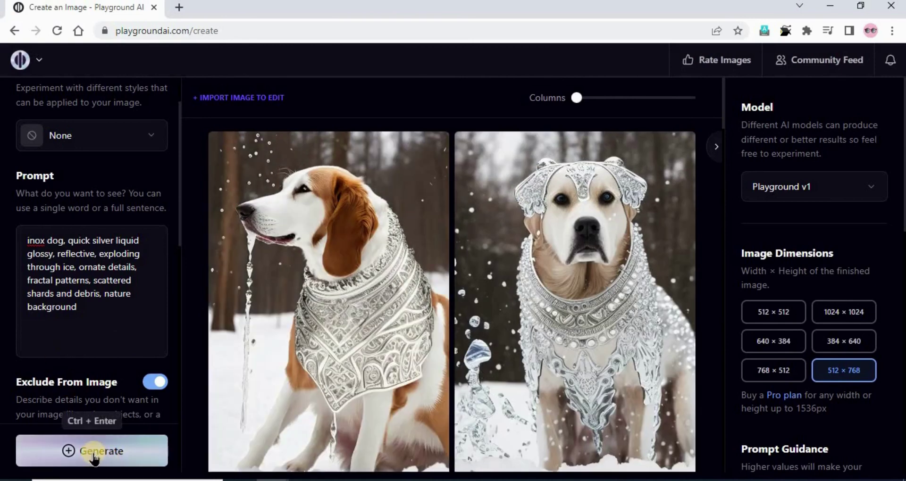
Generate another pair of silver inox dog images with Playground v1.
left_click(94, 453)
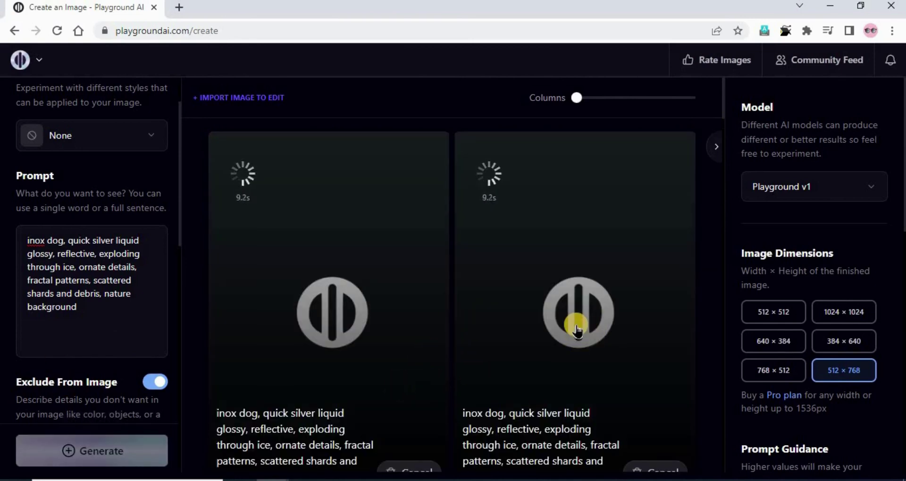
scroll(495, 349, "down", 3)
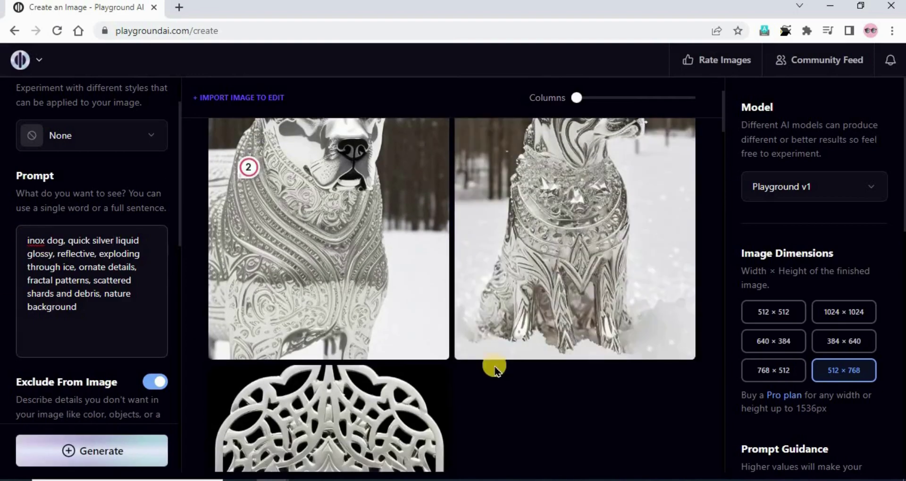
scroll(494, 370, "up", 3)
scroll(593, 394, "down", 3)
scroll(617, 370, "up", 3)
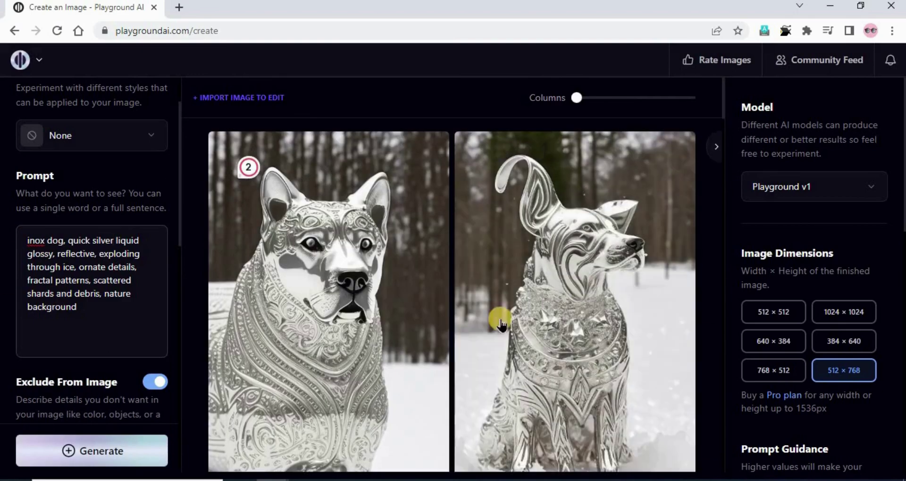
scroll(568, 330, "down", 3)
scroll(571, 335, "up", 3)
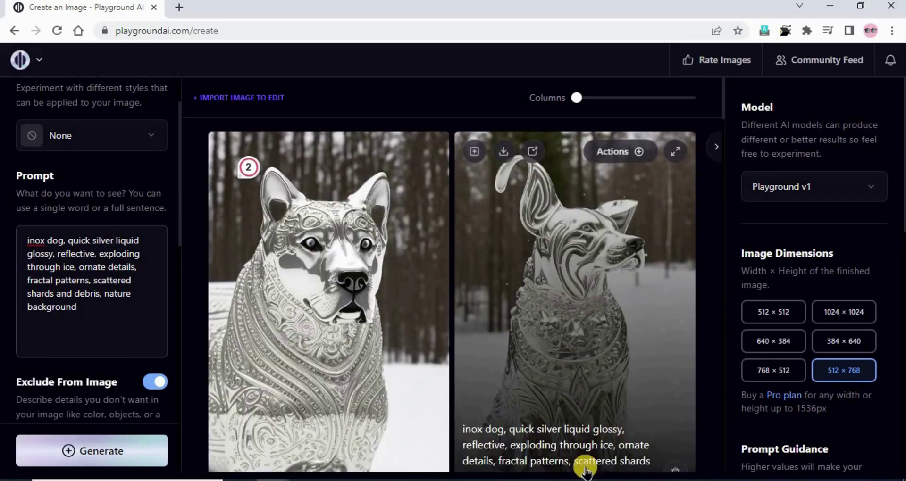
scroll(564, 356, "down", 5)
scroll(562, 360, "up", 4)
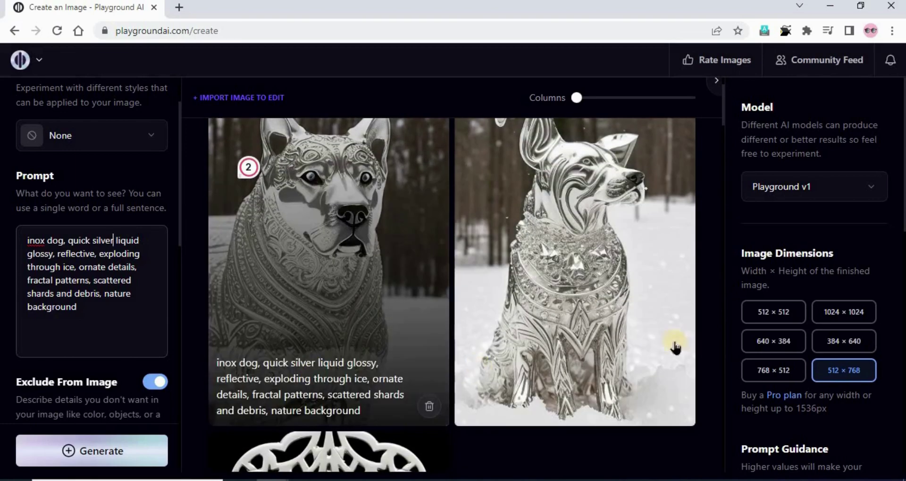
scroll(675, 348, "up", 1)
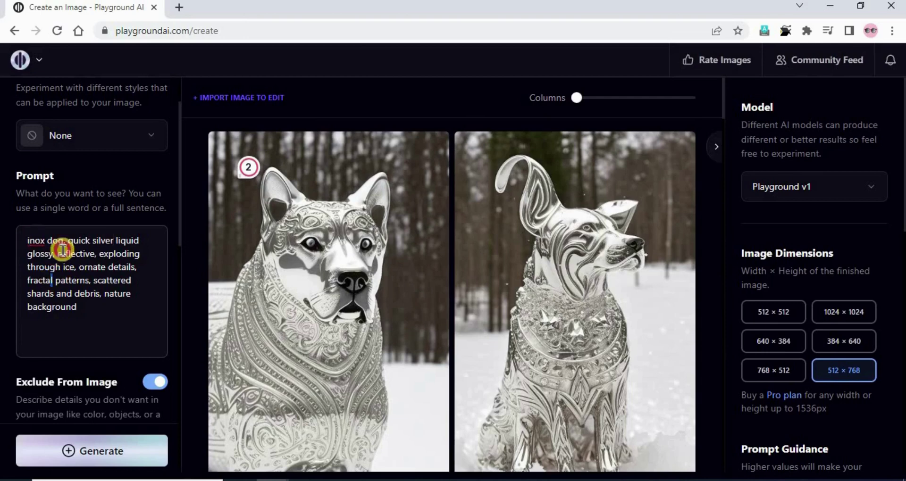
Enlarge the second silver dog image, then close the full-size view.
left_click(63, 249)
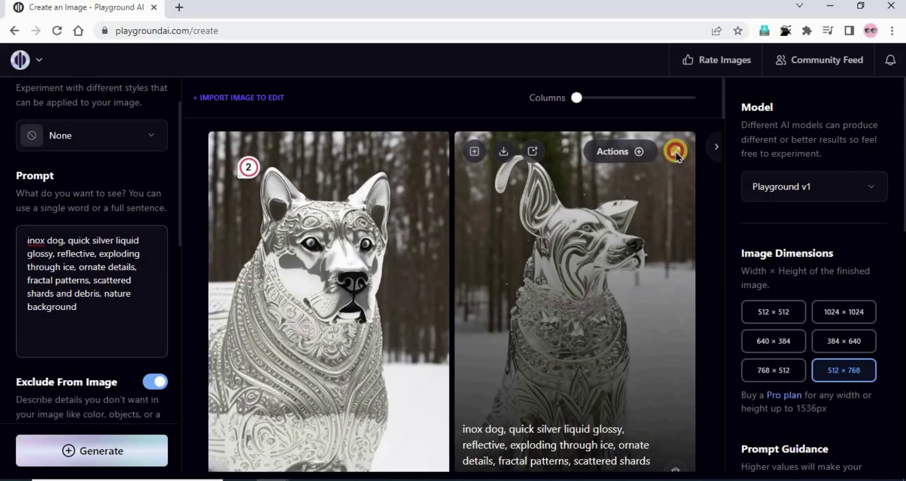
left_click(675, 150)
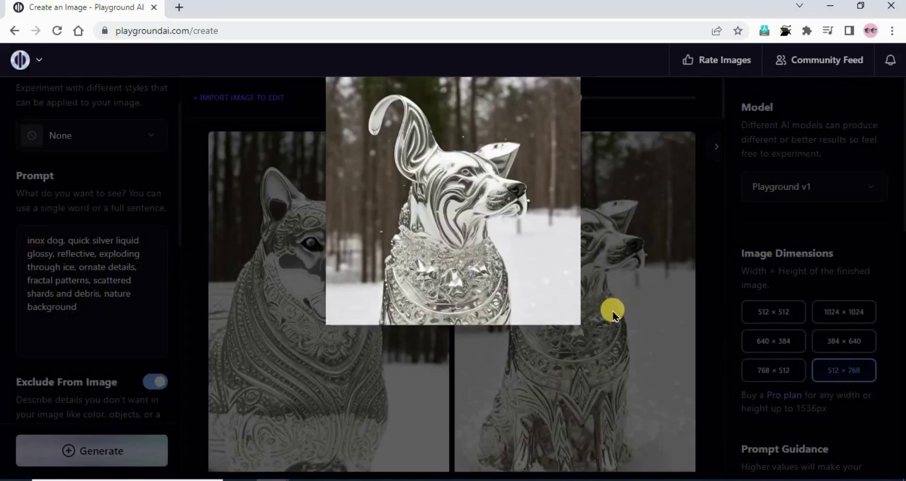
left_click(620, 405)
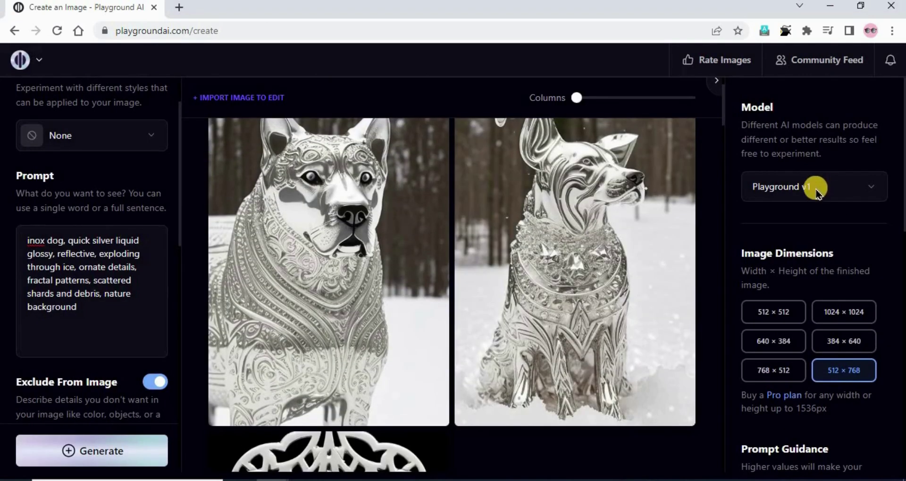
Generate the inox-dog prompt with Stable Diffusion 1.5, getting silver-and-blue ice crystals.
left_click(814, 188)
left_click(806, 221)
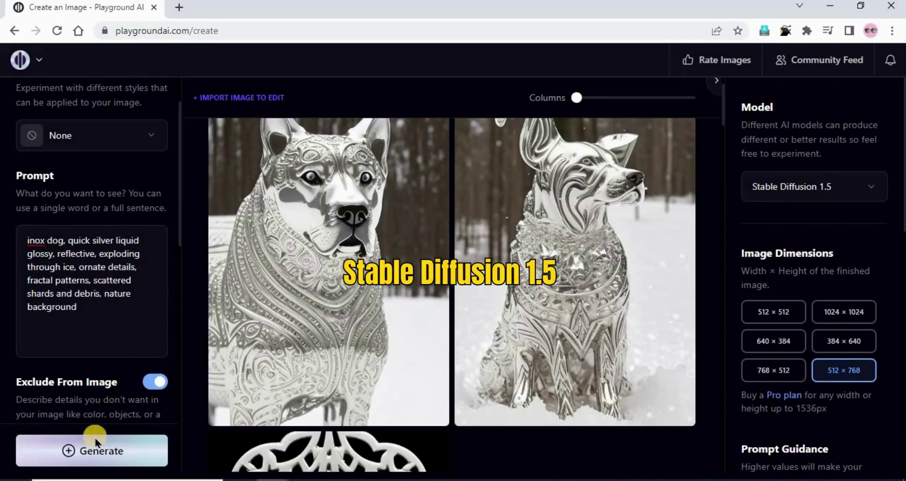
left_click(101, 452)
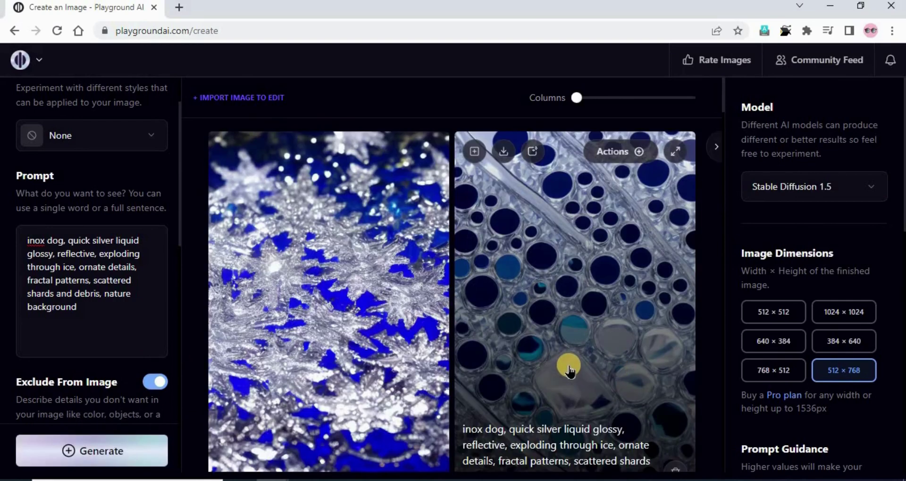
scroll(570, 371, "down", 3)
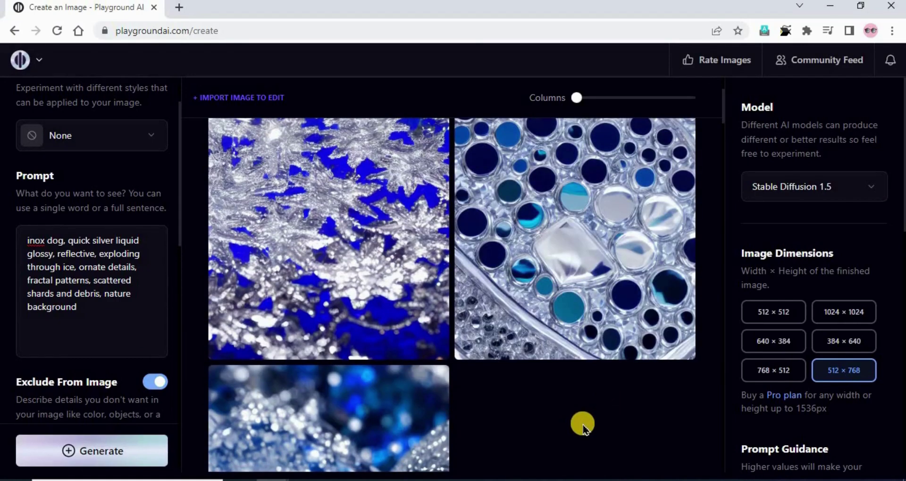
scroll(583, 422, "up", 3)
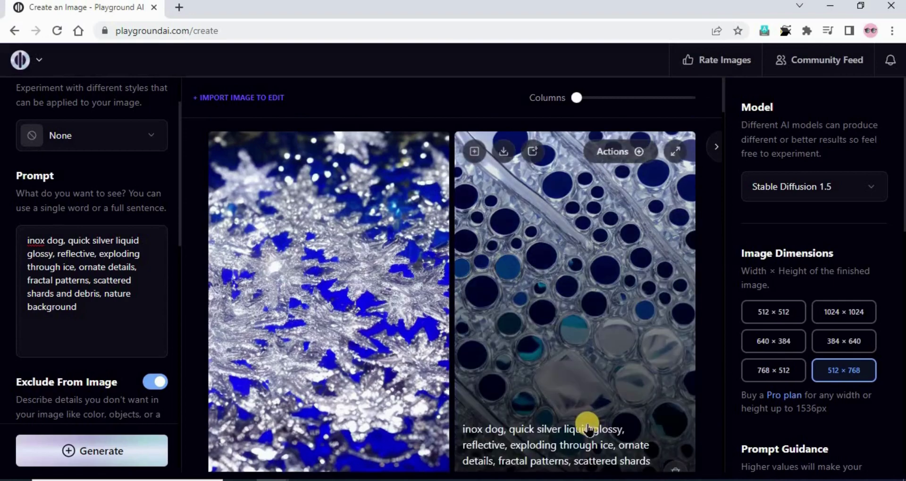
scroll(585, 427, "down", 5)
triple_click(76, 285)
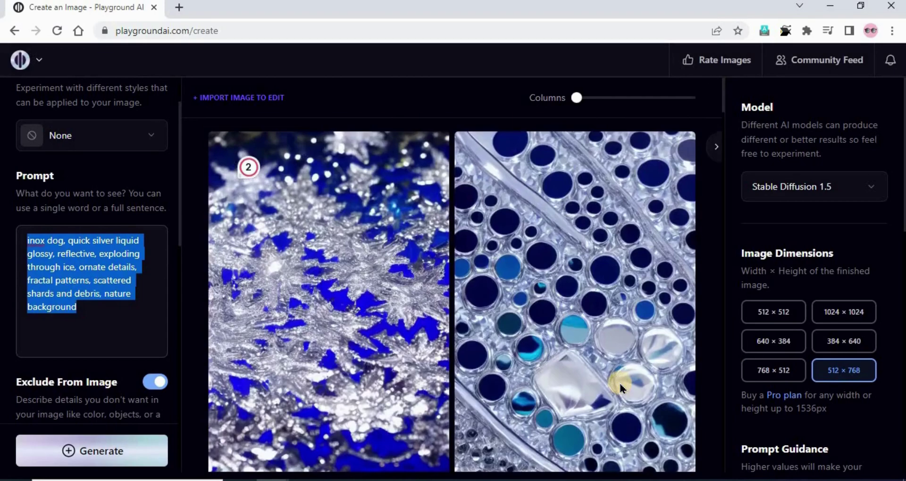
scroll(618, 386, "down", 10)
mouse_move(607, 211)
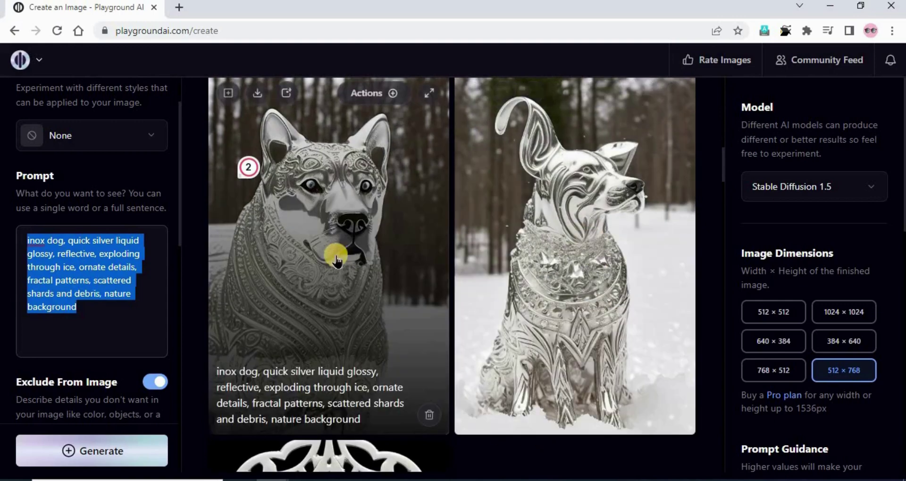
left_click(430, 97)
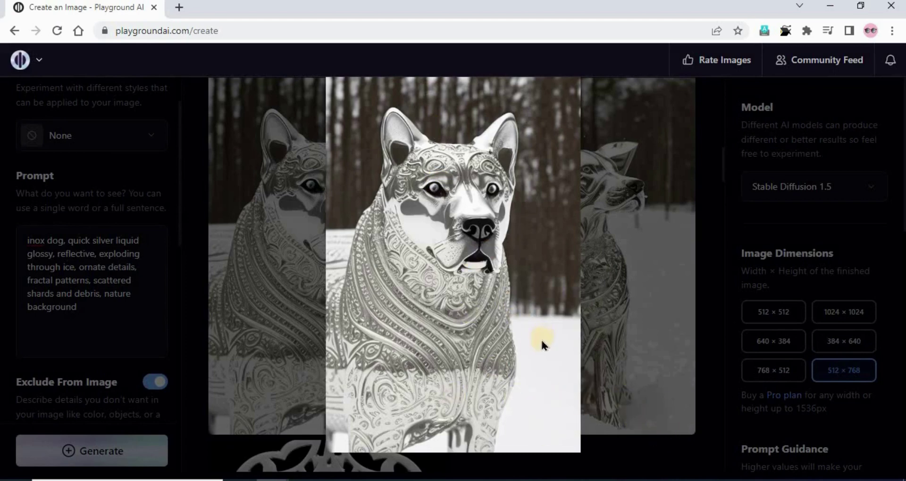
left_click(647, 394)
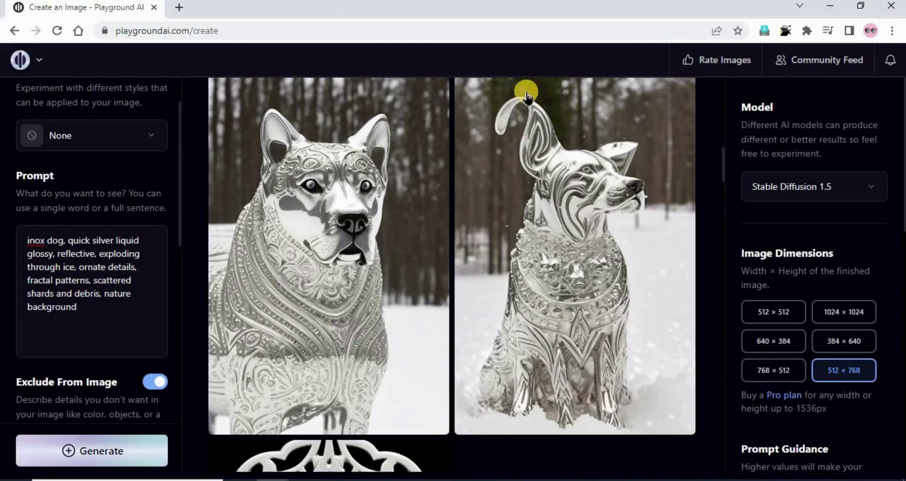
Download the sitting silver dog image, then upscale it by 4x and download that version.
left_click(505, 94)
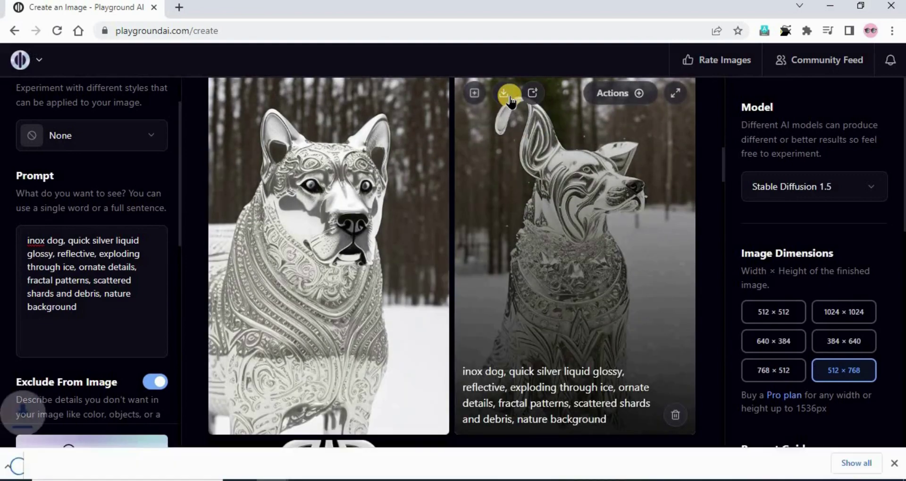
left_click(894, 459)
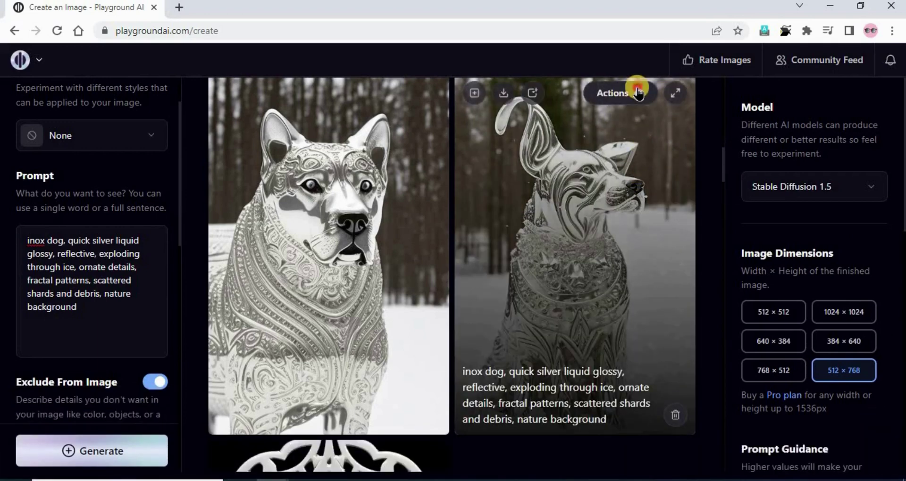
left_click(638, 92)
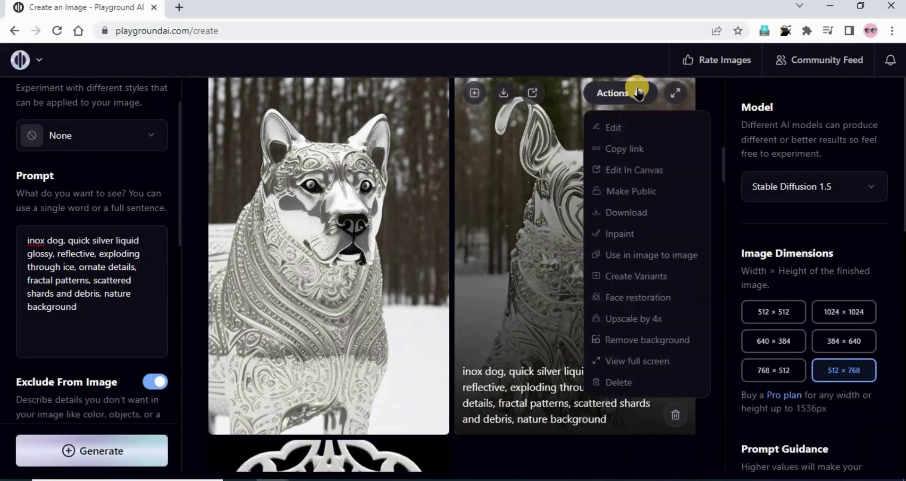
left_click(618, 326)
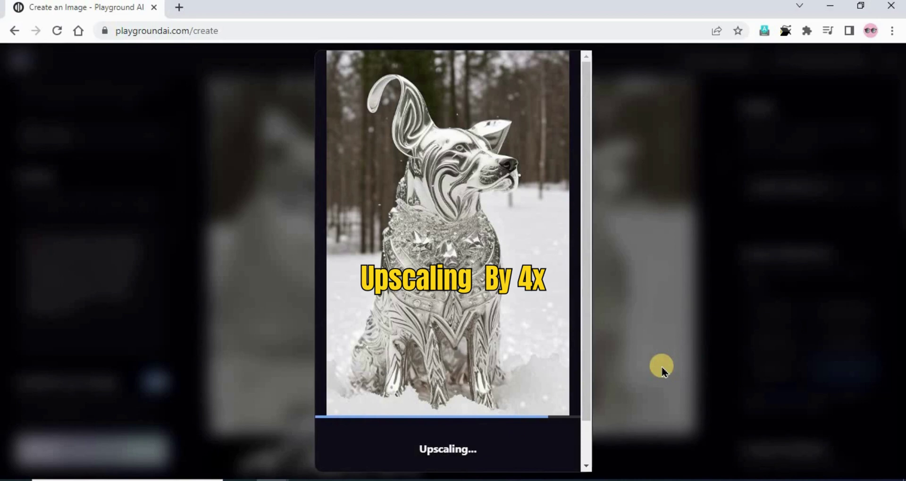
left_click(449, 441)
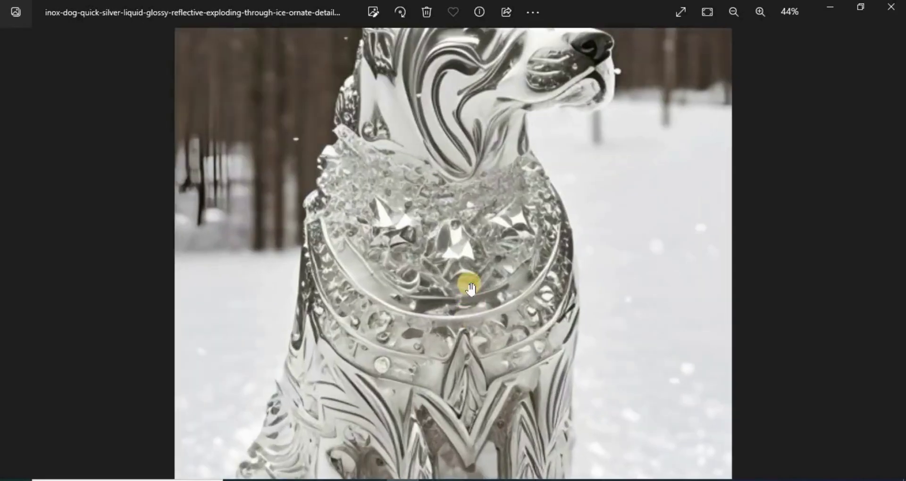
Close the silver dog image in Windows Photos to return to the Playground create page in Chrome.
scroll(469, 282, "down", 2)
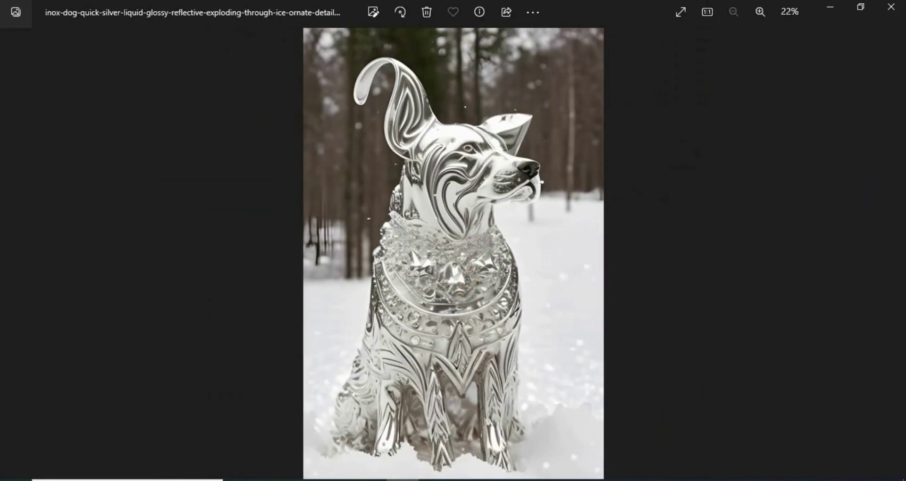
left_click(891, 10)
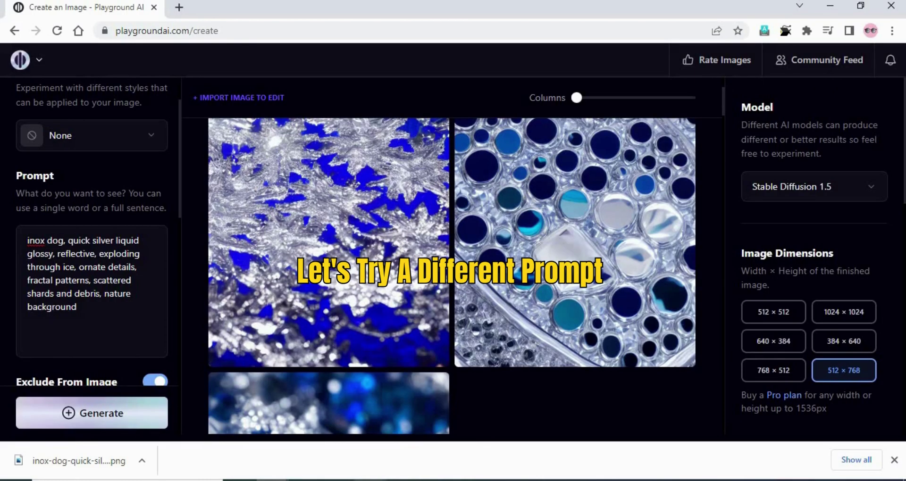
Replace the prompt with the coastal scene: towering cliffs, golden sunset, seagull and fishing boat.
triple_click(133, 310)
type("A breathtaking coastal scene with towering cliffs, crashing waves, and a golden sunset casting a warm glow over the landscape. A lone seagull soars overhead, while a small fishing boat rests peacefully in the calm waters below. The air is filled with the scent of salt and the sound of seagulls calling. The atmosphere is serene and tranquil, inviting viewers to immerse themselves in the beauty of nature. Photography, wide-angle lens")
scroll(136, 314, "down", 3)
scroll(136, 306, "up", 4)
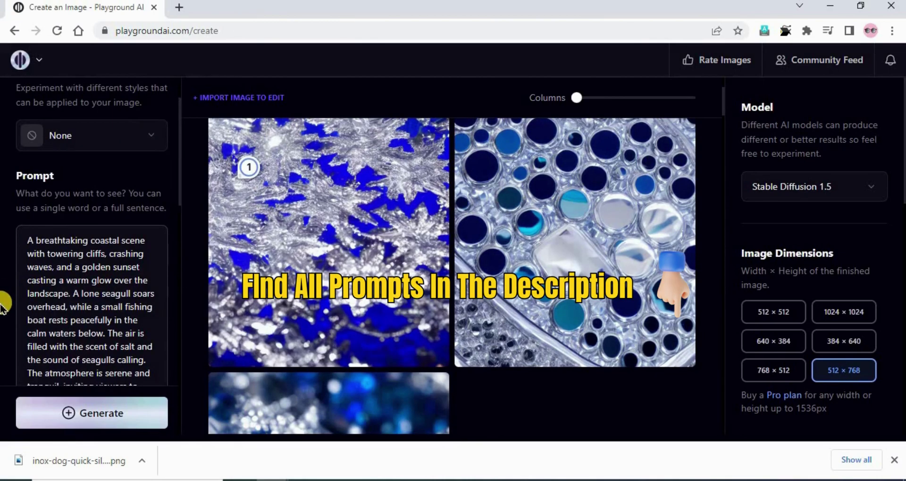
scroll(101, 364, "down", 2)
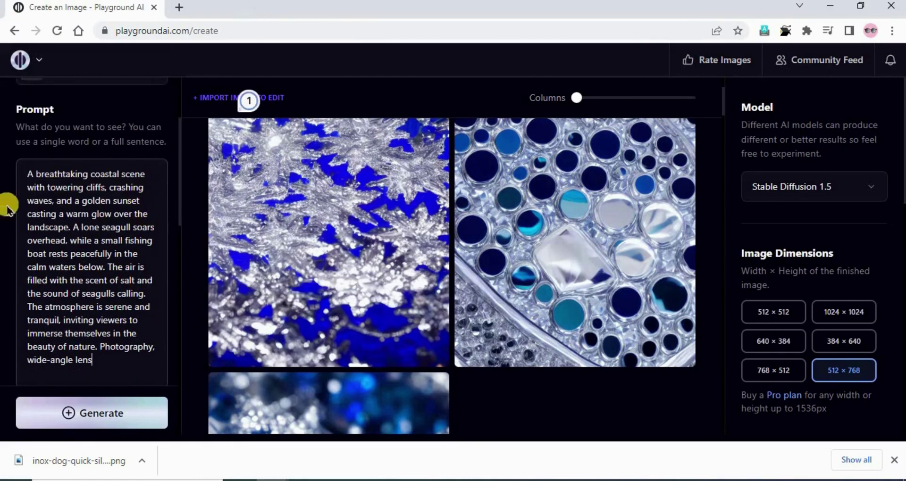
left_click_drag(24, 178, 50, 345)
left_click(2, 296)
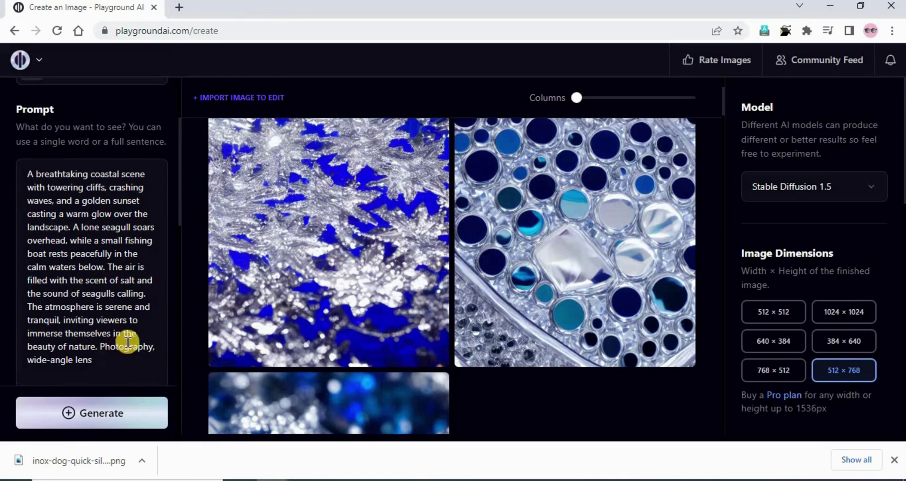
Switch the model to Playground v1.
scroll(127, 341, "up", 3)
left_click(800, 194)
left_click(799, 207)
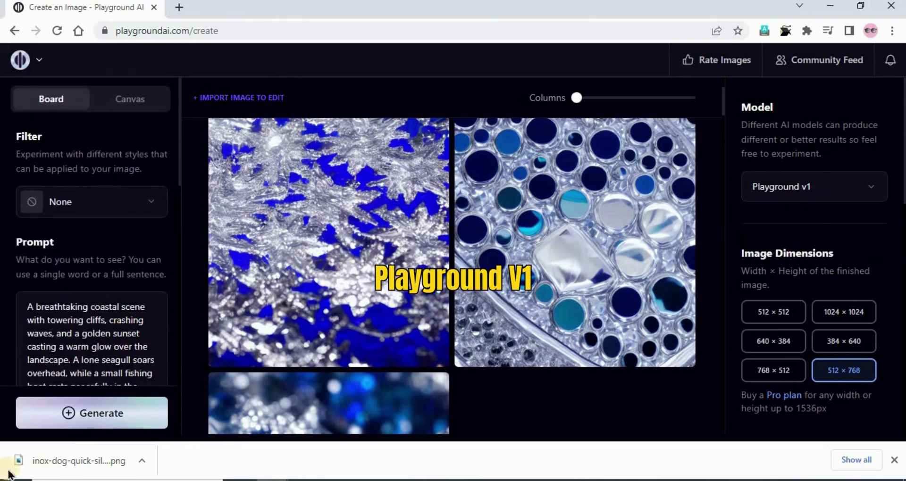
Generate Playground v1 images from the coastal sunset prompt.
left_click(103, 424)
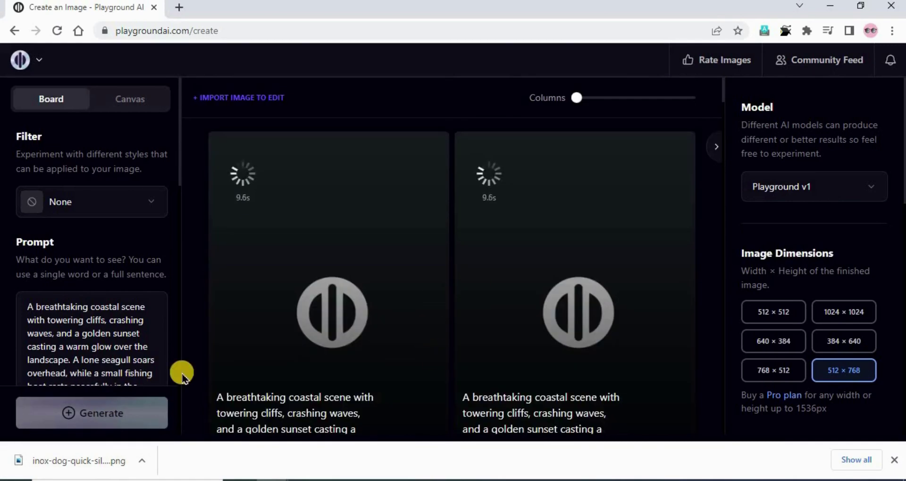
scroll(514, 349, "down", 4)
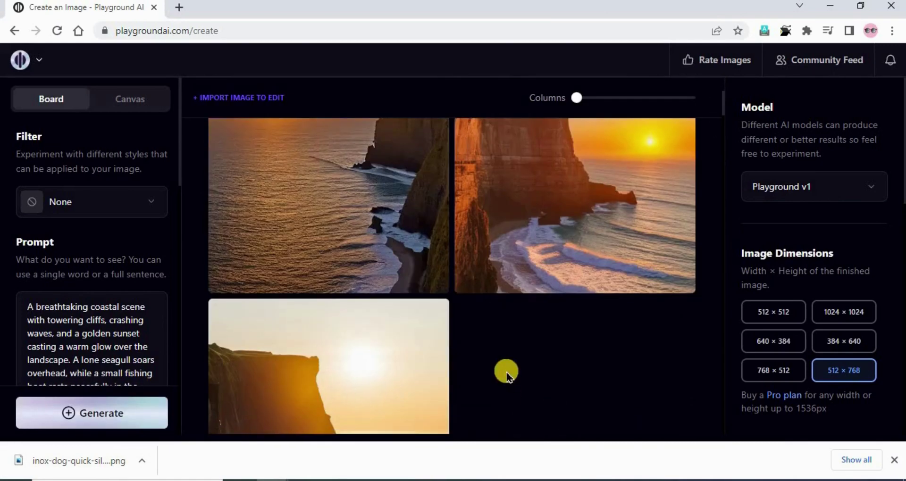
scroll(510, 368, "down", 4)
scroll(518, 366, "up", 4)
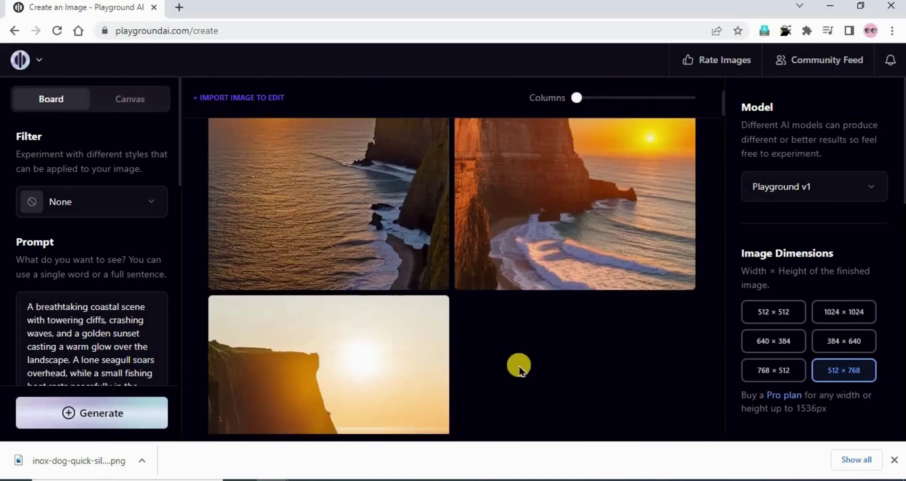
scroll(519, 368, "up", 5)
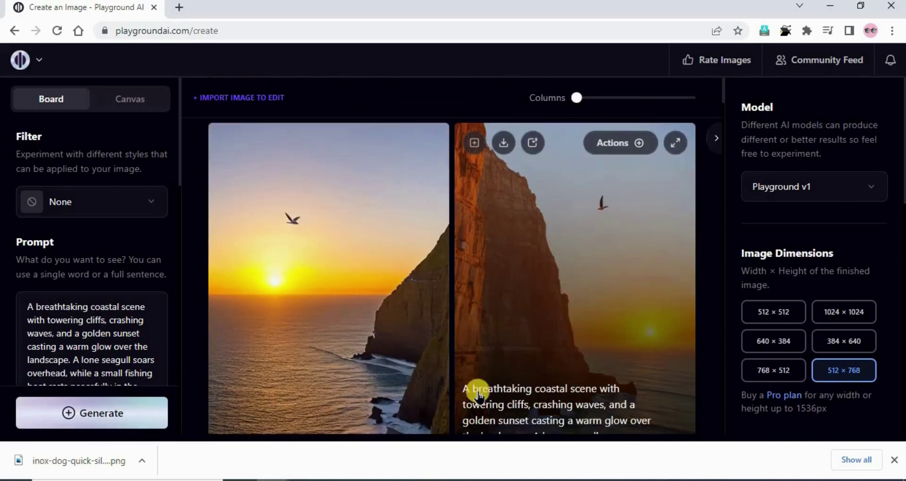
scroll(478, 395, "down", 3)
scroll(509, 353, "up", 3)
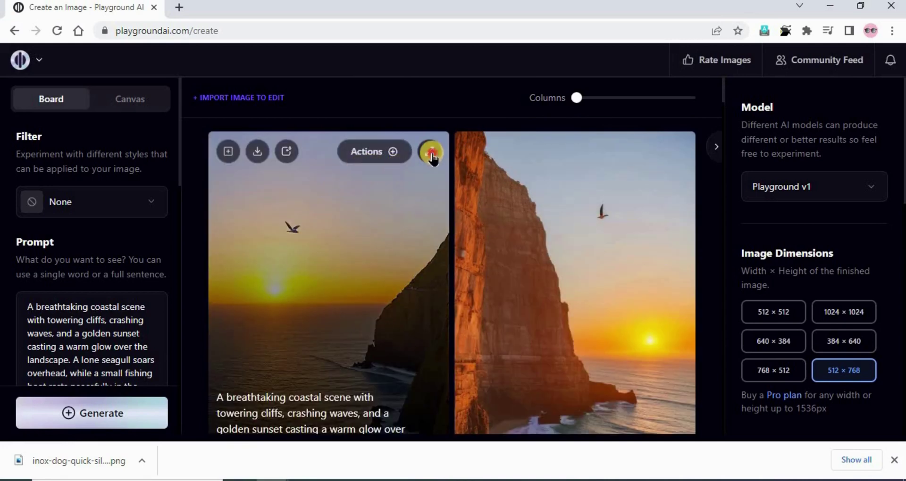
Enlarge the left sunset image for a closer look, then close the preview.
left_click(431, 153)
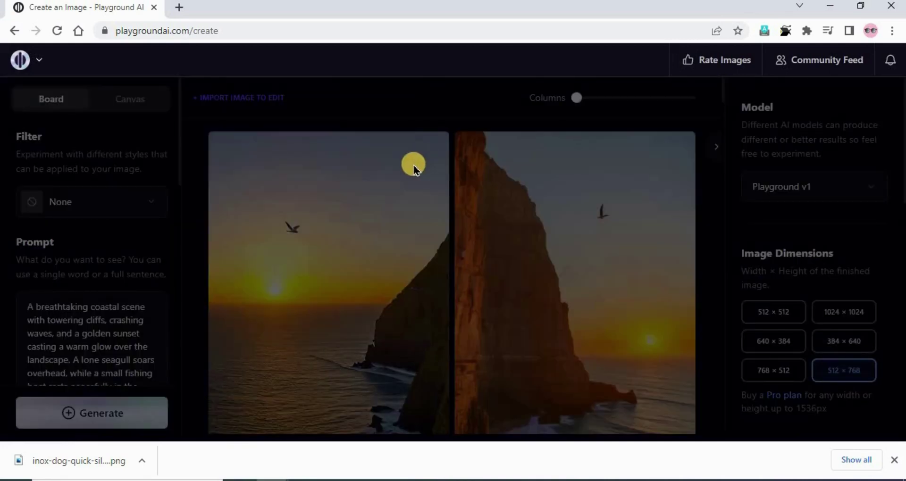
left_click(626, 317)
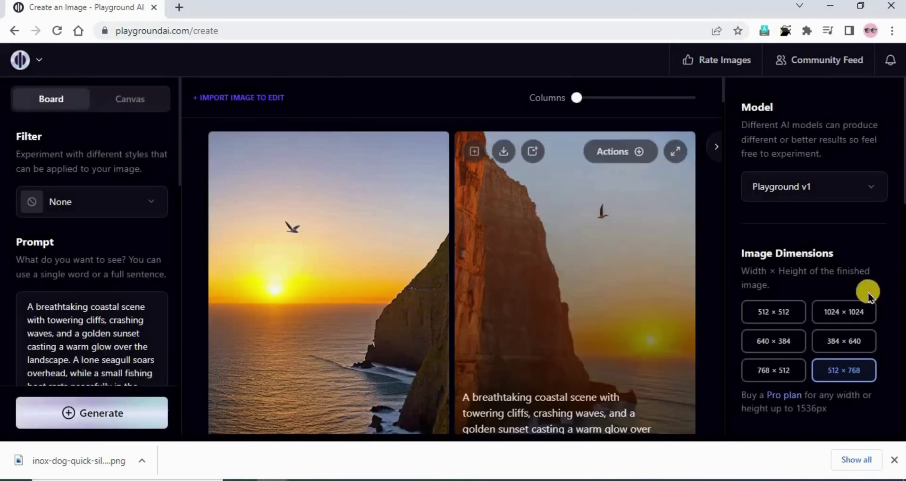
scroll(793, 283, "down", 2)
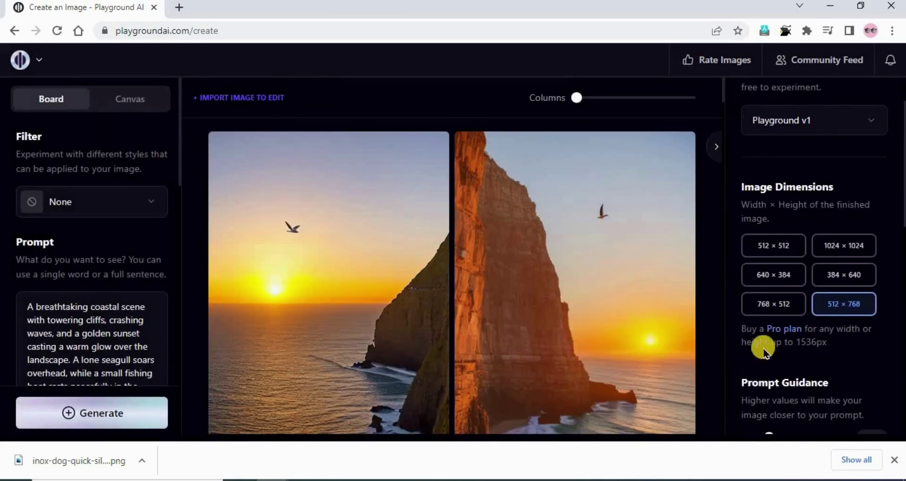
Set the image dimensions to 768 × 512 and generate wide coastal sunset images.
left_click(759, 307)
left_click(86, 415)
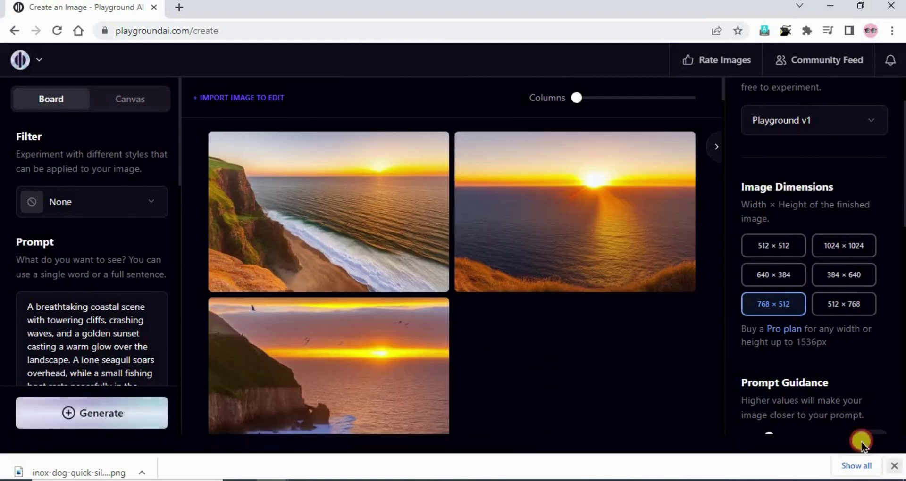
scroll(501, 404, "down", 3)
scroll(385, 283, "up", 3)
scroll(544, 372, "down", 3)
scroll(544, 373, "down", 3)
scroll(550, 381, "up", 5)
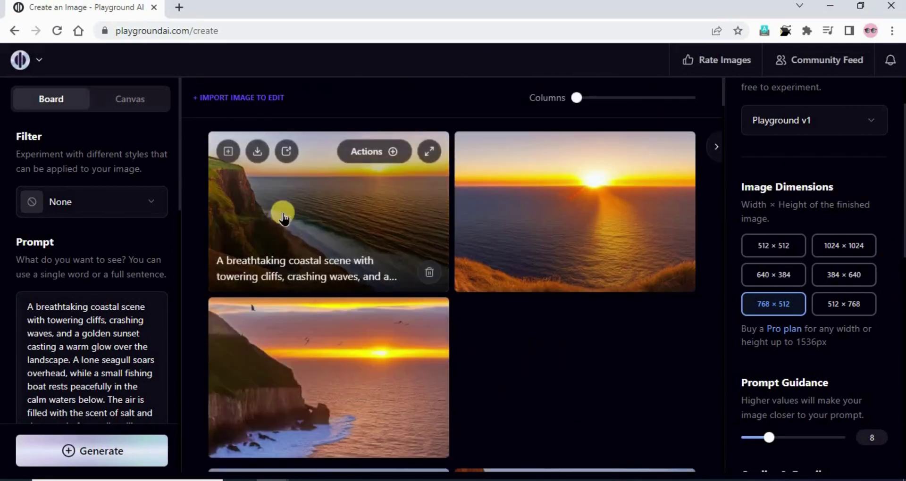
Preview the top-left cliff image enlarged, then return to the prompt settings.
left_click(427, 157)
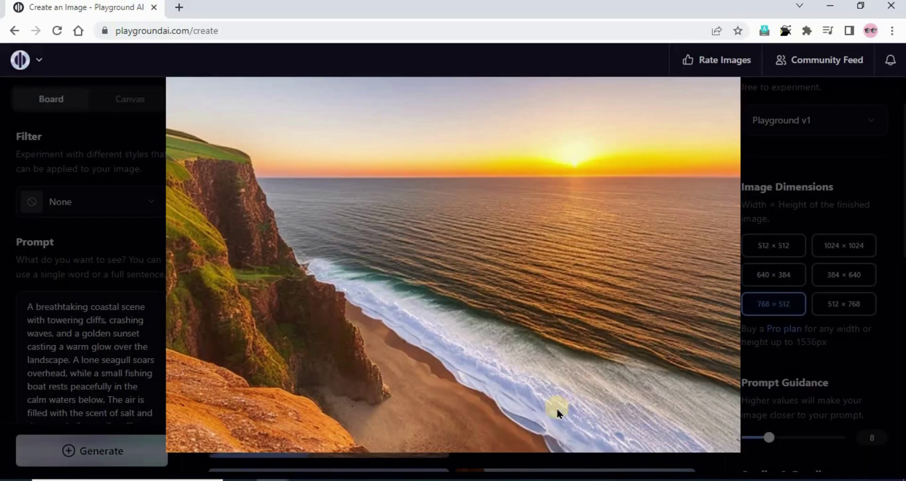
left_click(145, 231)
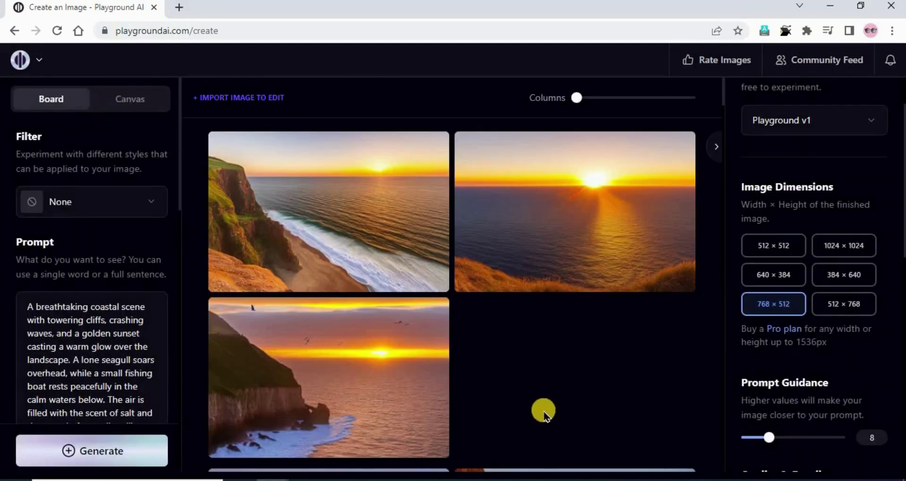
left_click(69, 351)
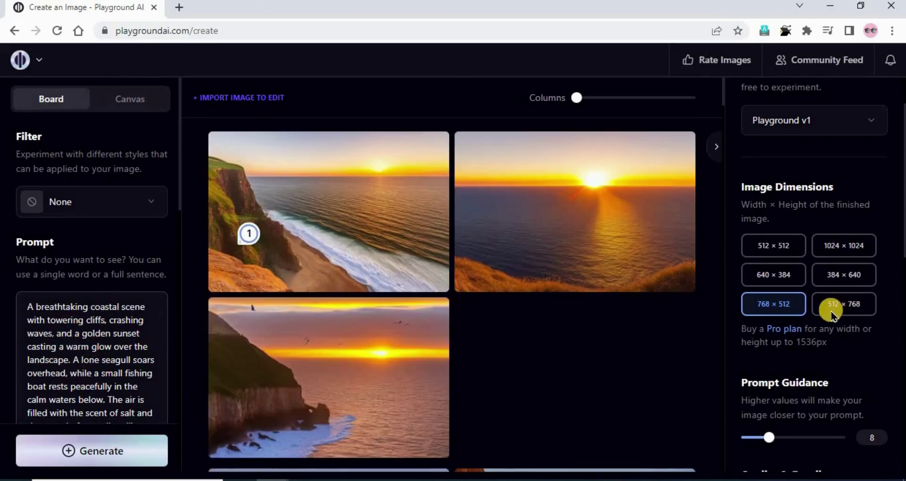
left_click(838, 311)
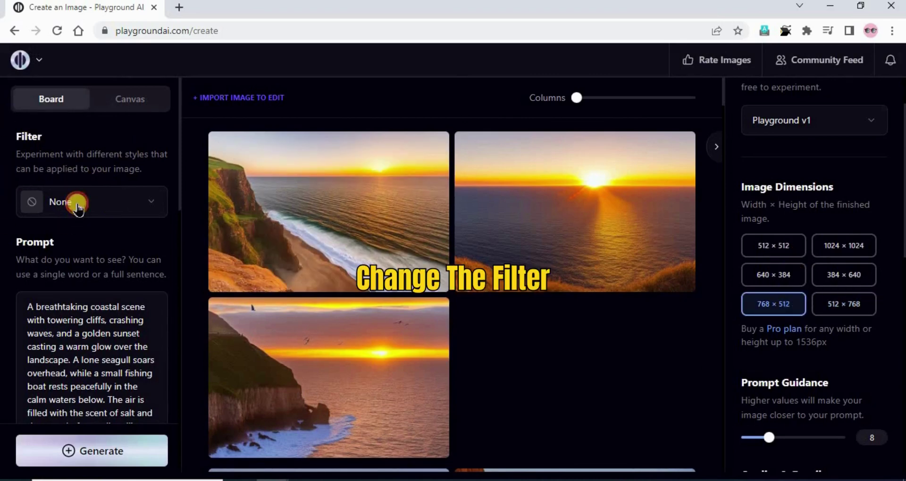
Apply the Lush illumination filter.
left_click(78, 203)
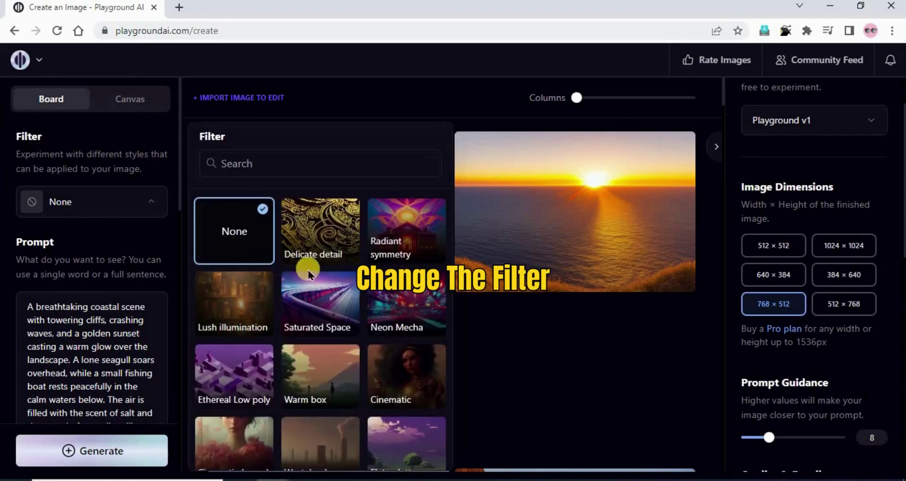
scroll(330, 314, "down", 2)
scroll(316, 302, "up", 2)
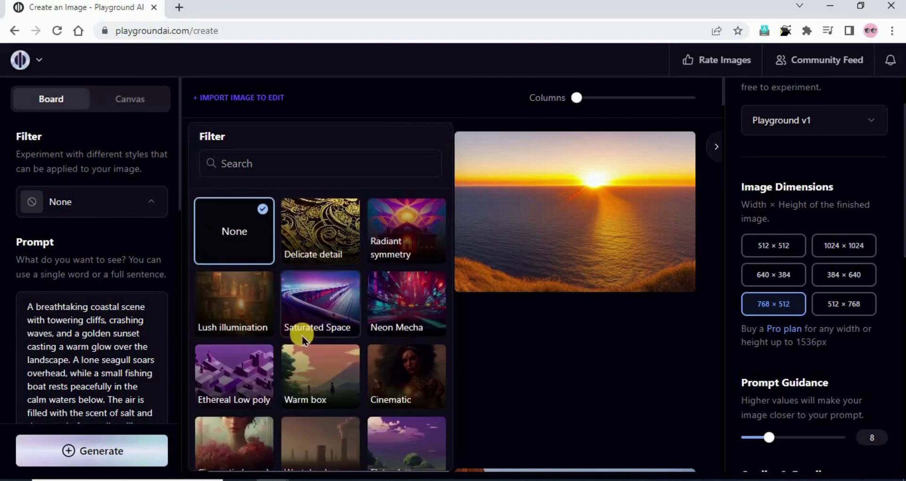
left_click(245, 311)
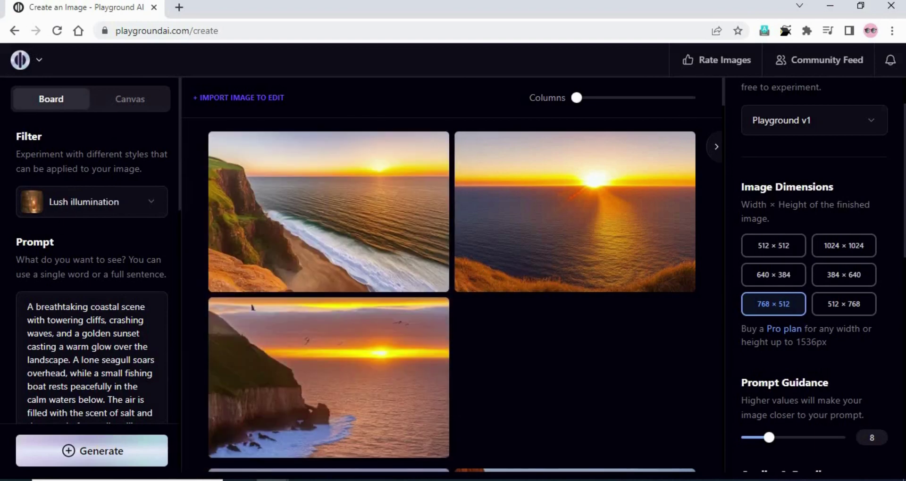
Generate filtered coastal sunset images and preview the third result enlarged.
left_click(104, 459)
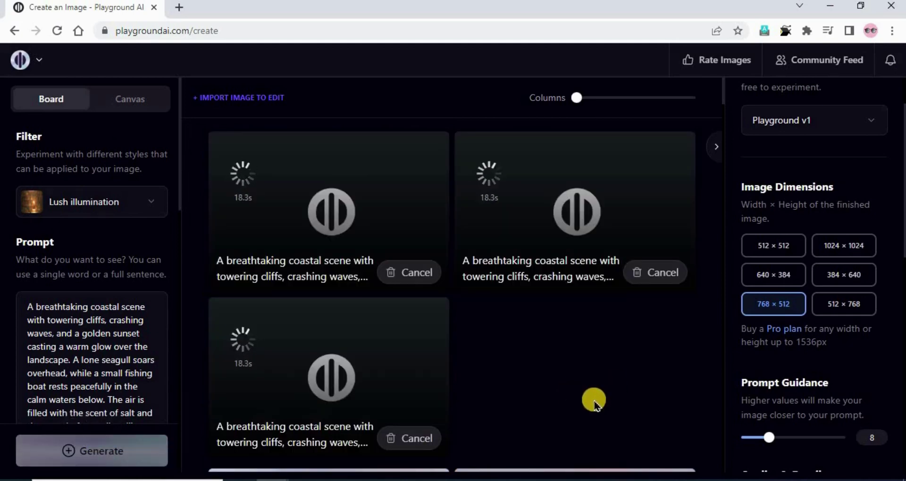
mouse_move(404, 399)
scroll(390, 400, "down", 3)
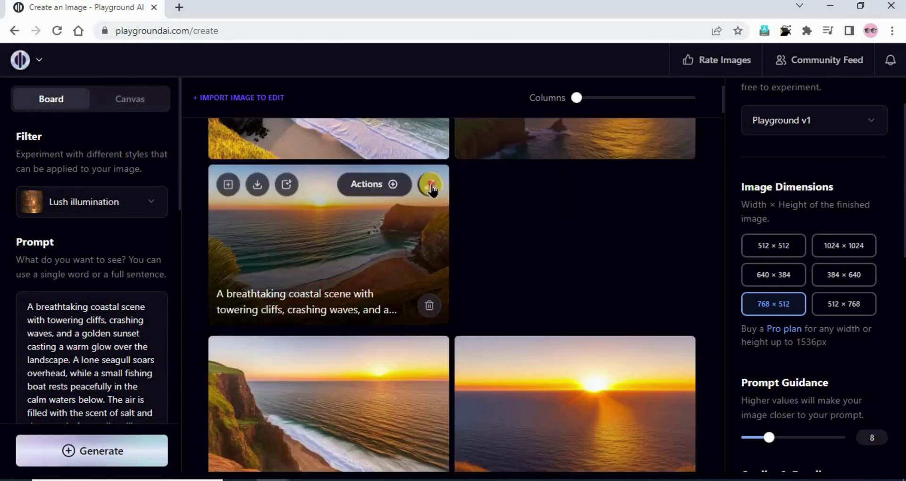
left_click(427, 185)
left_click(89, 278)
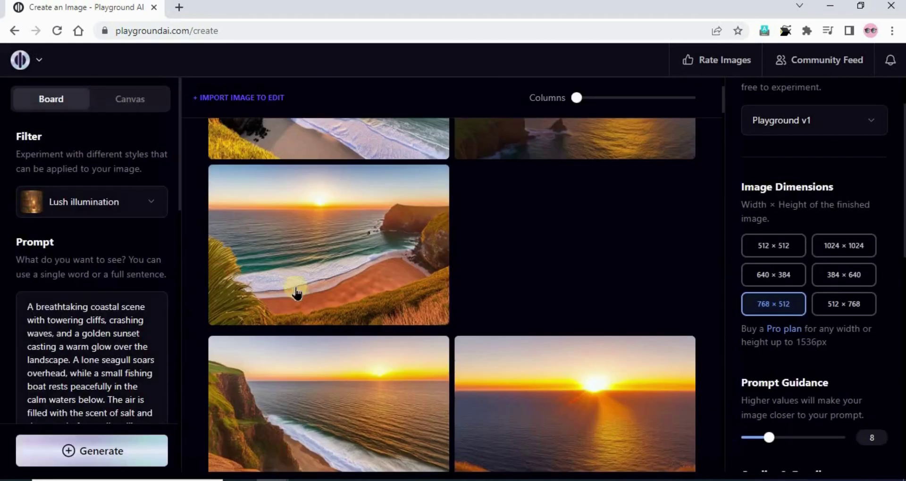
scroll(334, 348, "up", 3)
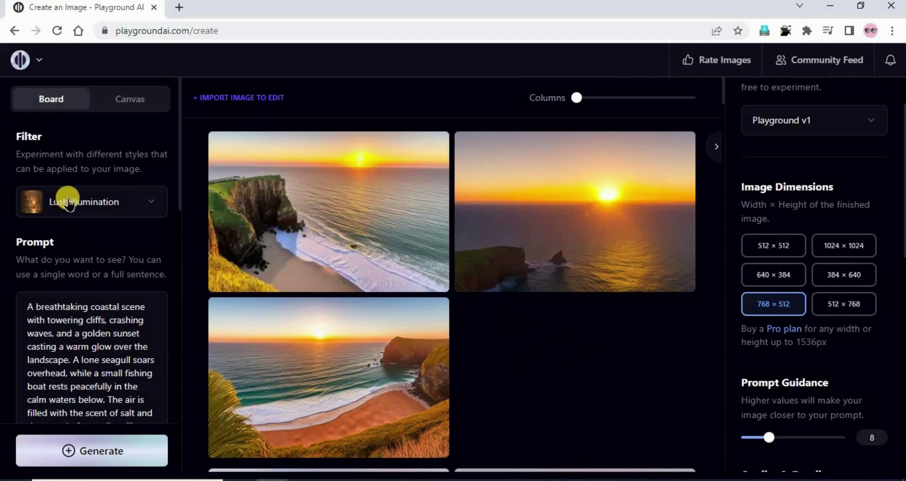
scroll(759, 338, "up", 2)
Switch the model to Stable Diffusion 1.5 and regenerate the coastal sunset prompt.
left_click(791, 192)
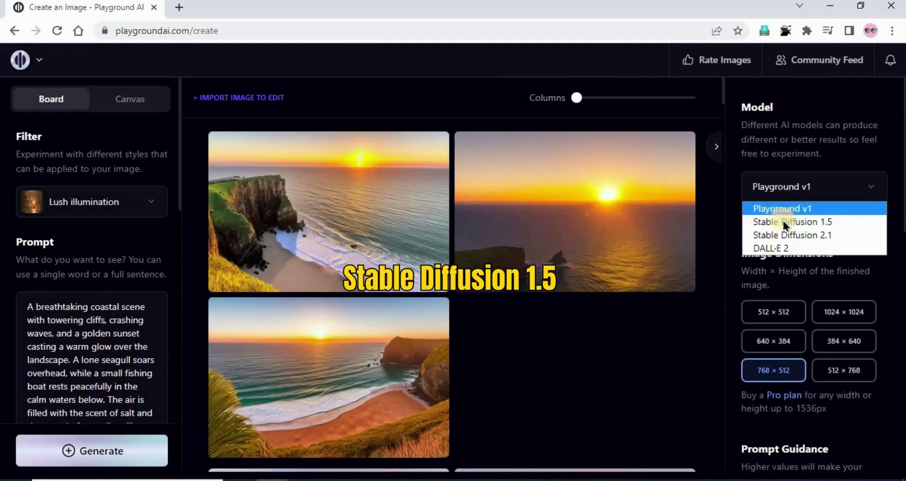
left_click(781, 222)
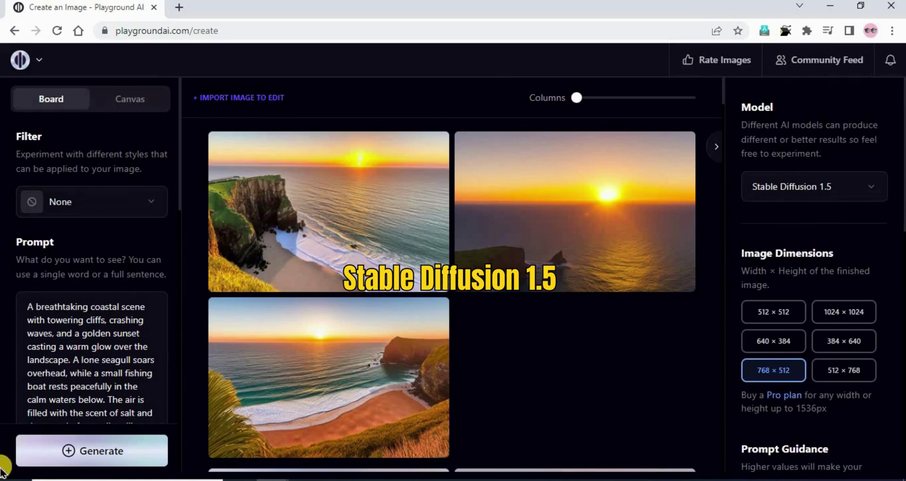
left_click(131, 445)
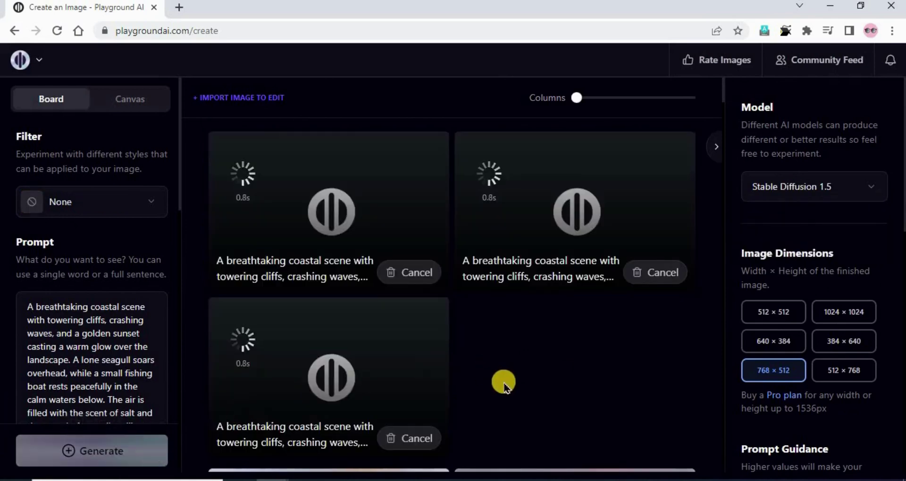
scroll(530, 376, "down", 5)
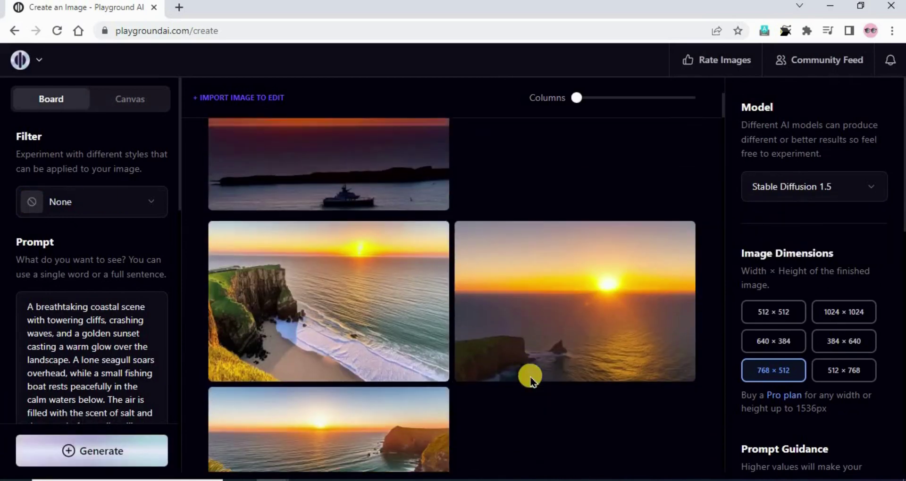
scroll(529, 376, "up", 4)
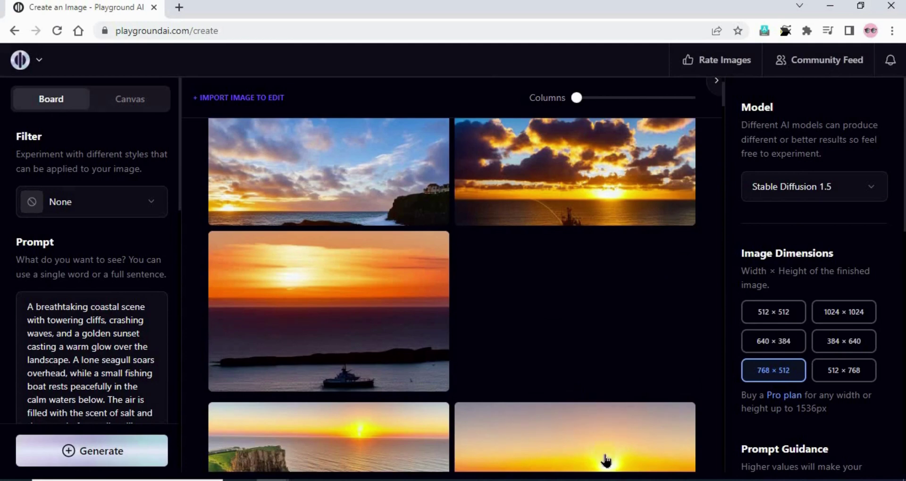
Scroll the board to compare the Stable Diffusion 1.5 sunsets with the earlier batch.
mouse_move(575, 442)
scroll(437, 363, "down", 4)
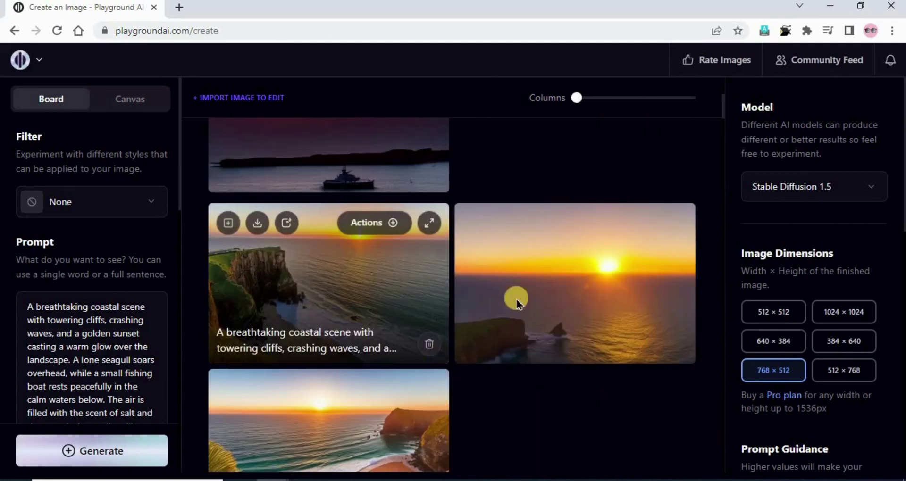
scroll(458, 448, "up", 5)
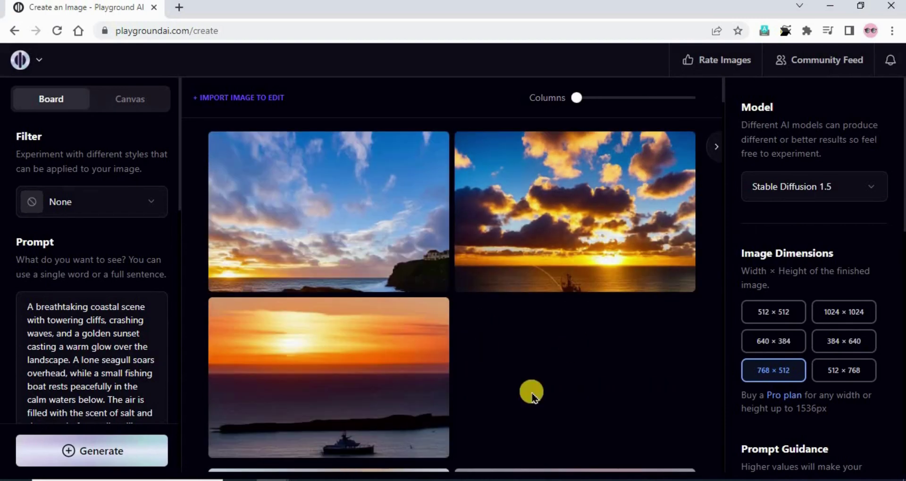
scroll(529, 390, "down", 5)
scroll(567, 425, "down", 3)
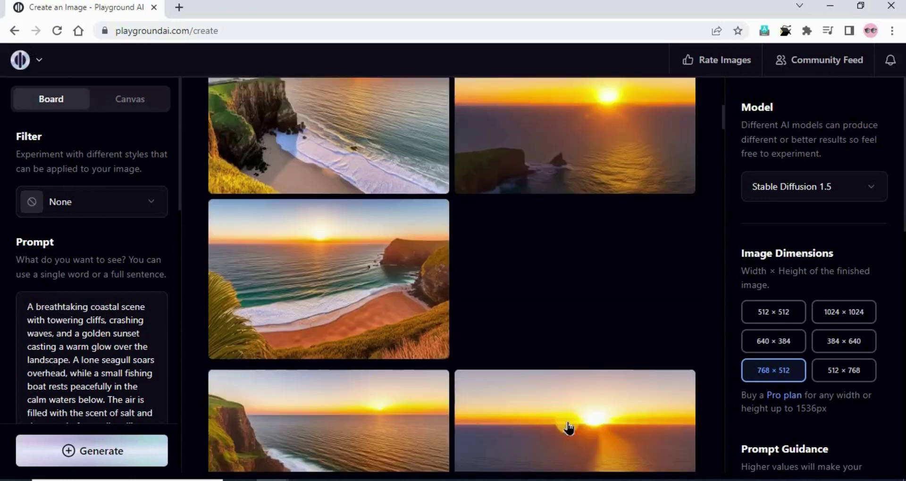
scroll(570, 422, "up", 6)
Paste the prompt 'minimal line art of a flower, white background, ink outlines' and start choosing a model.
scroll(599, 319, "up", 3)
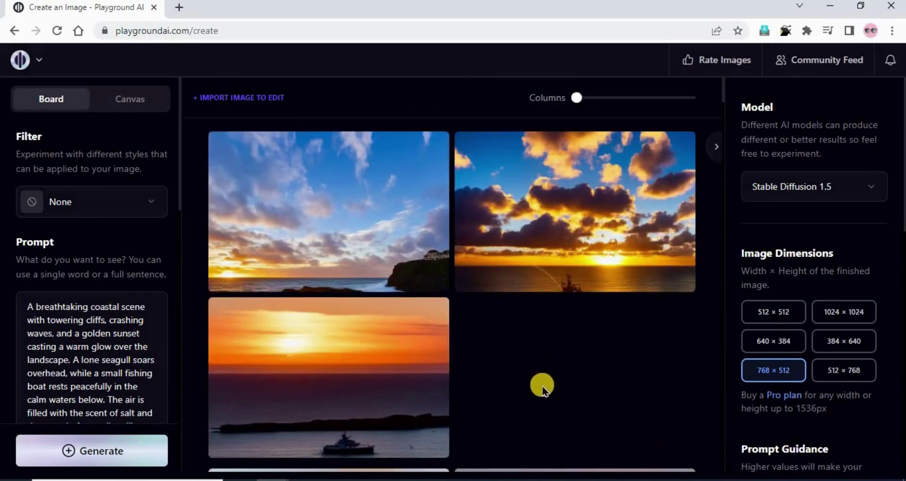
scroll(104, 302, "down", 3)
key("ctrl+a")
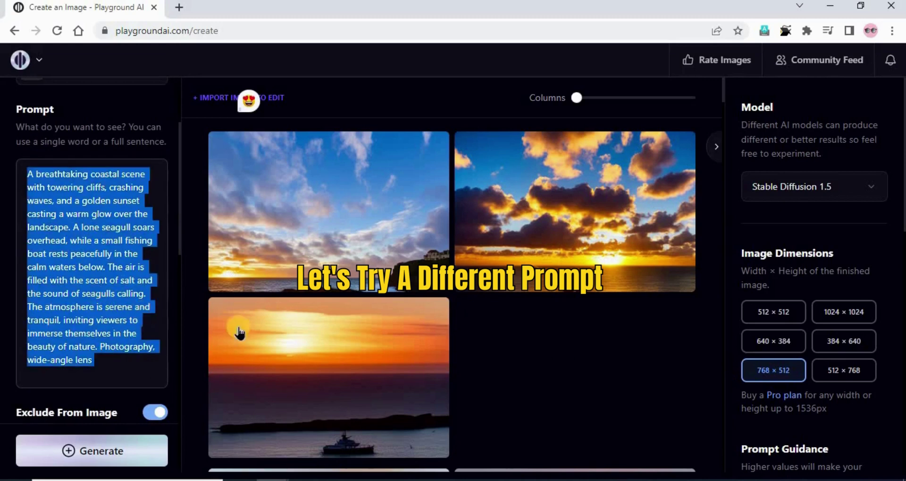
type("minimal line art of a flower, white background, ink outlines")
scroll(89, 293, "up", 3)
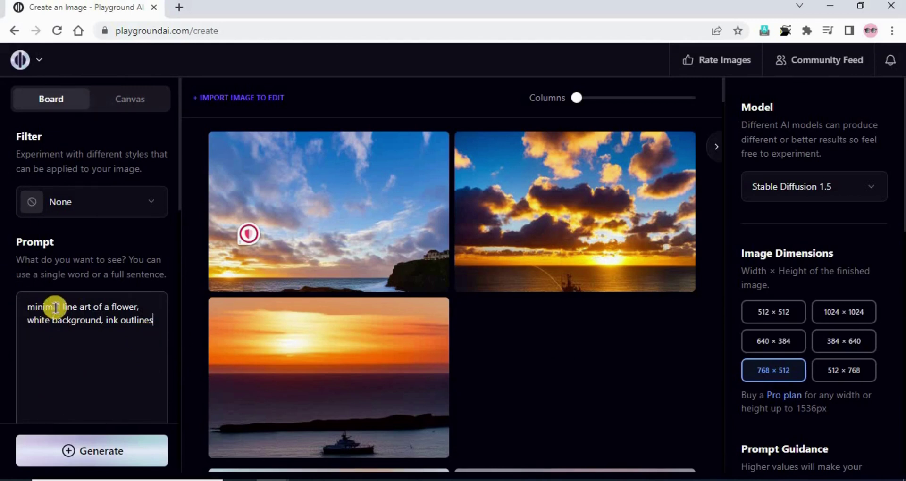
scroll(69, 392, "down", 4)
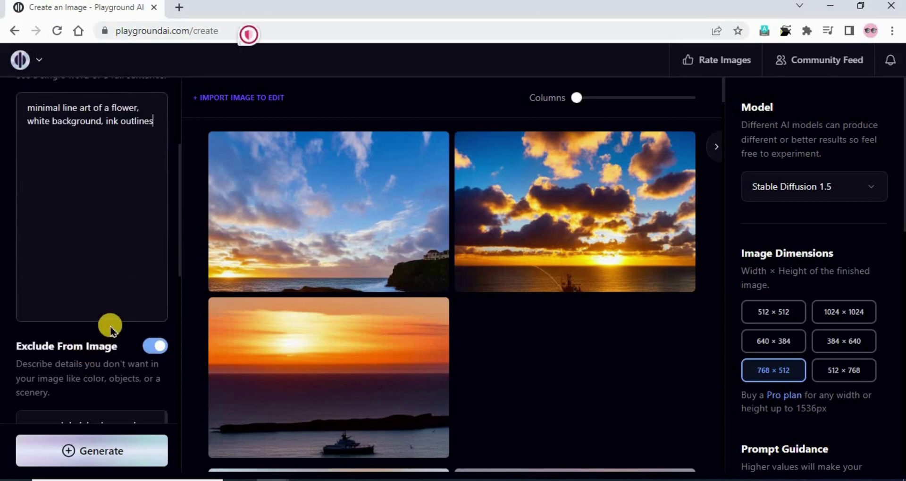
scroll(94, 354, "down", 4)
scroll(95, 354, "up", 4)
left_click(816, 193)
Select Playground v1 and generate images from the flower line-art prompt.
left_click(774, 208)
scroll(57, 448, "up", 4)
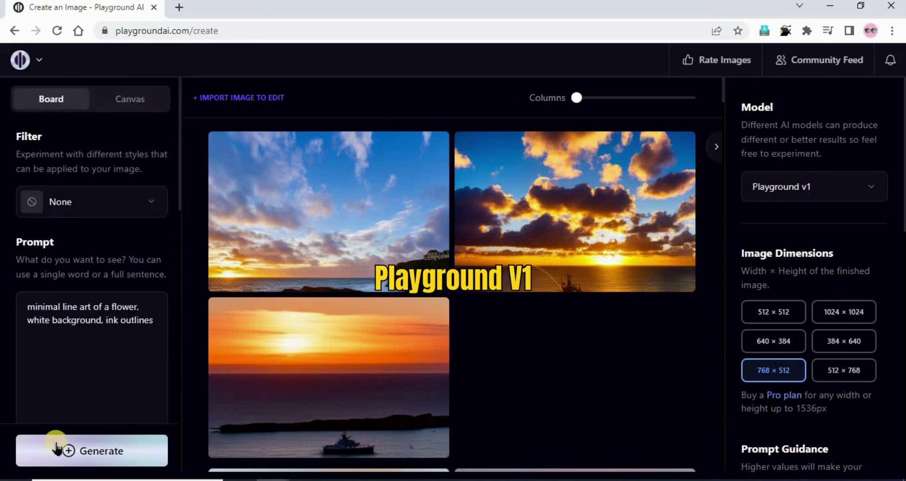
left_click(90, 451)
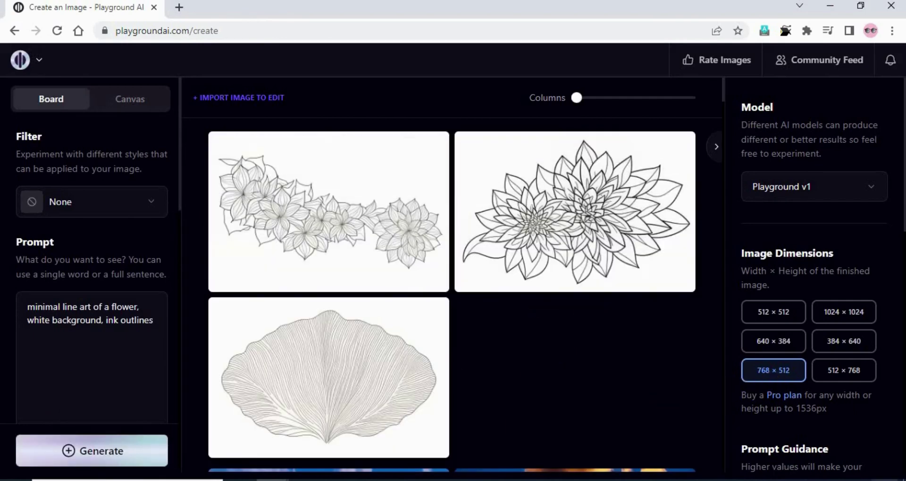
Preview the second and then the first flower image enlarged, closing each.
mouse_move(555, 228)
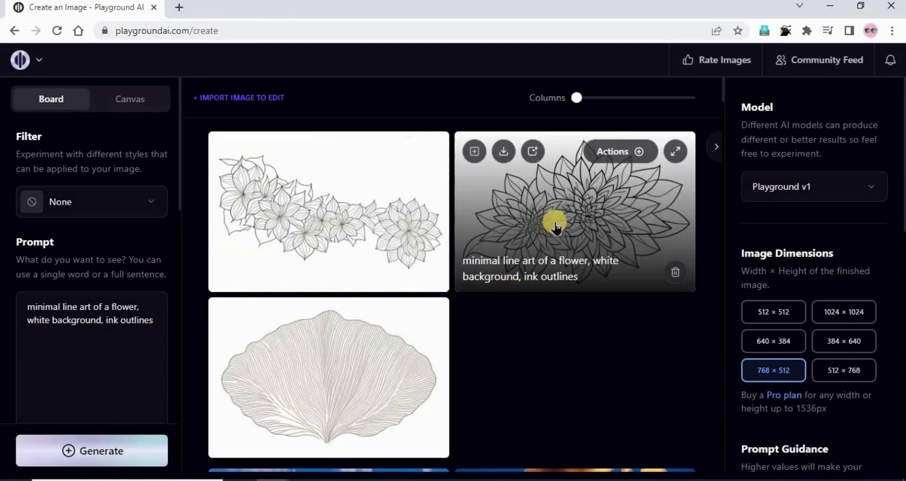
left_click(675, 151)
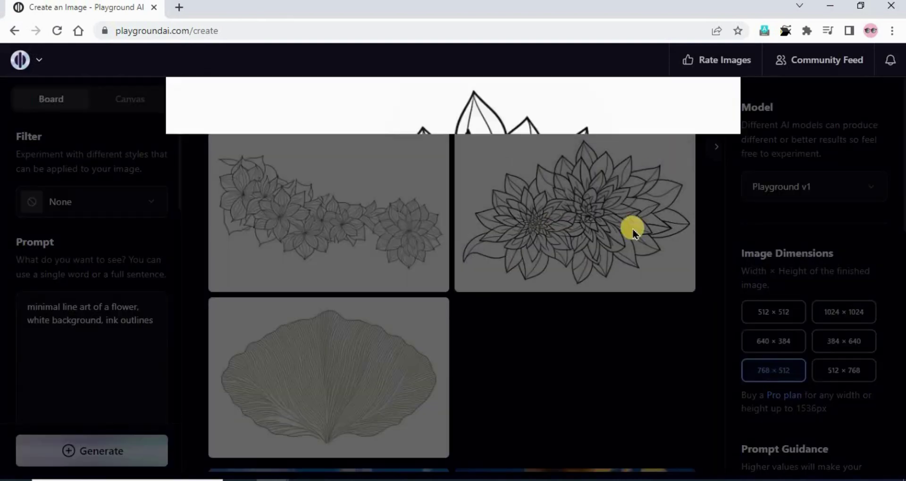
left_click(108, 347)
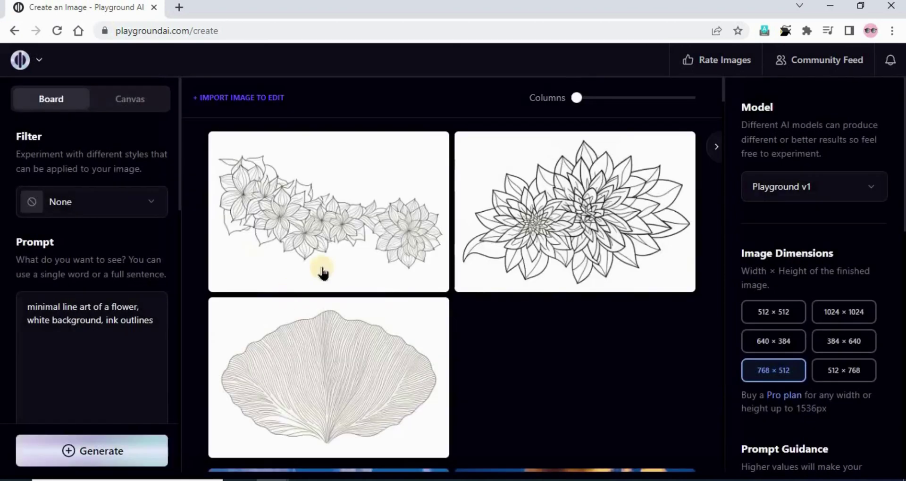
left_click(427, 154)
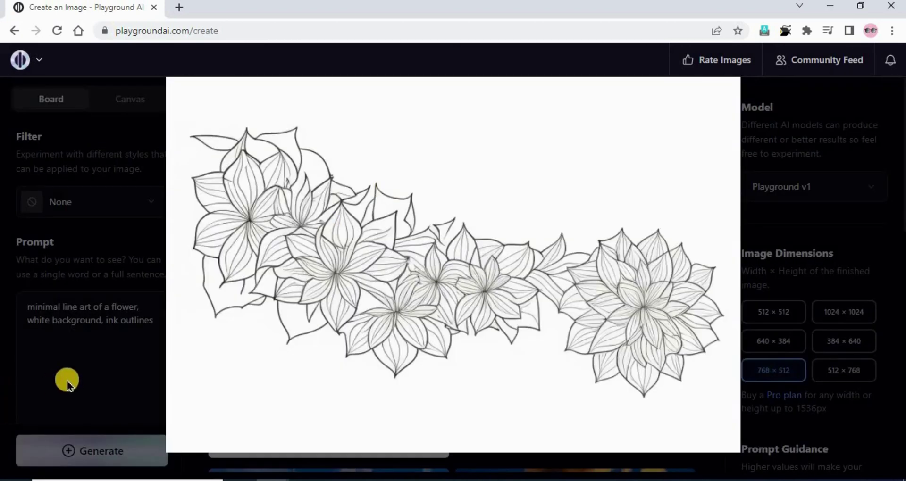
left_click(101, 375)
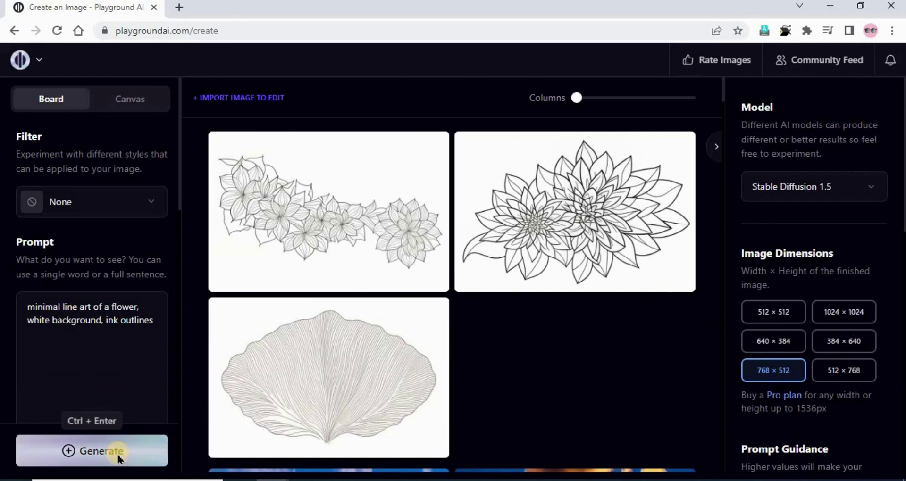
Generate the flower line-art prompt with Stable Diffusion 1.5, giving three bold black-and-white patterns.
left_click(119, 460)
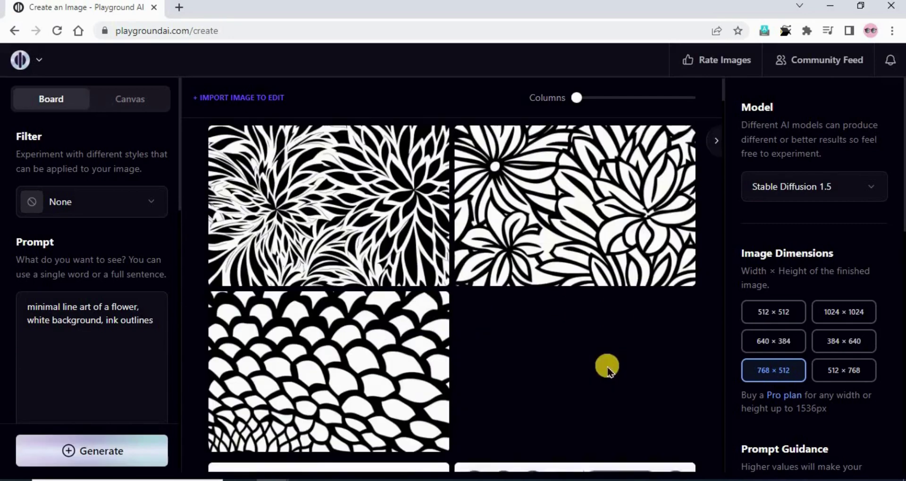
scroll(608, 383, "down", 3)
scroll(519, 415, "up", 10)
scroll(522, 380, "down", 5)
scroll(523, 373, "up", 5)
Scroll the board to compare these patterns with the Playground v1 line-art results.
mouse_move(555, 230)
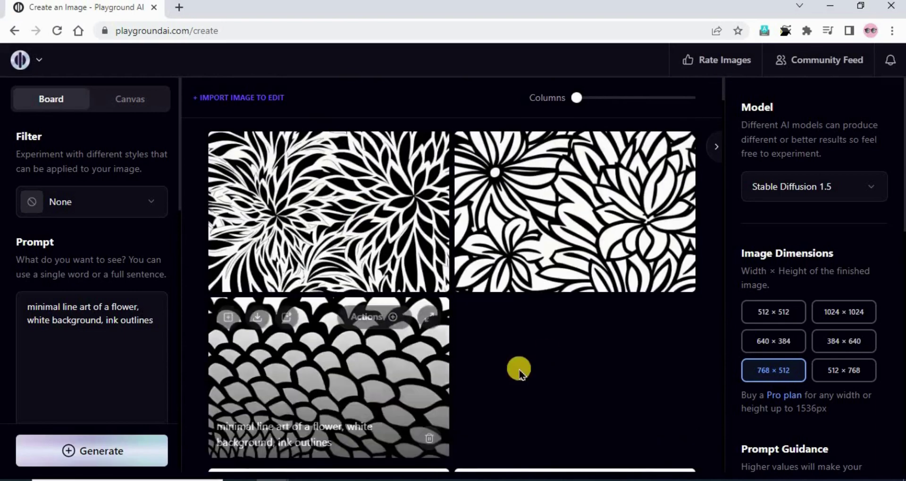
scroll(517, 370, "down", 5)
scroll(511, 410, "up", 2)
scroll(512, 410, "down", 5)
scroll(510, 415, "up", 5)
scroll(802, 330, "up", 3)
Set dimensions to 512 × 768 and generate tall Stable Diffusion 1.5 flower patterns, then browse them.
left_click(837, 375)
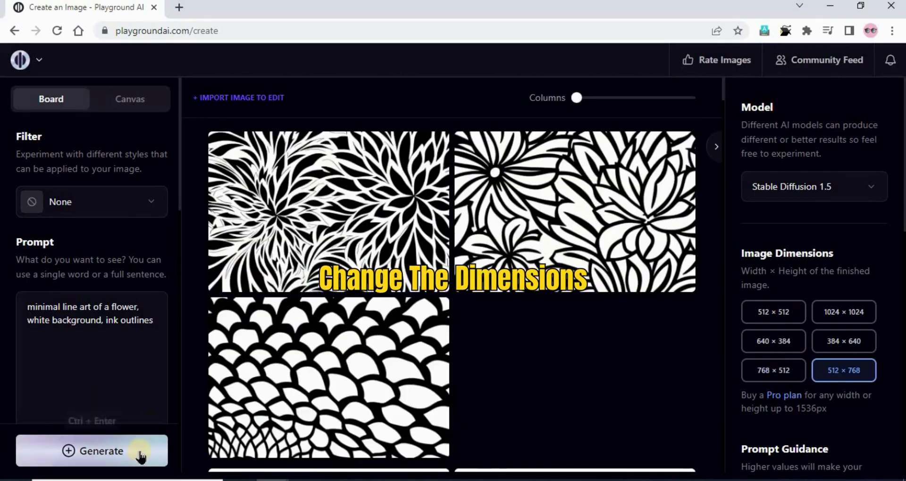
left_click(38, 450)
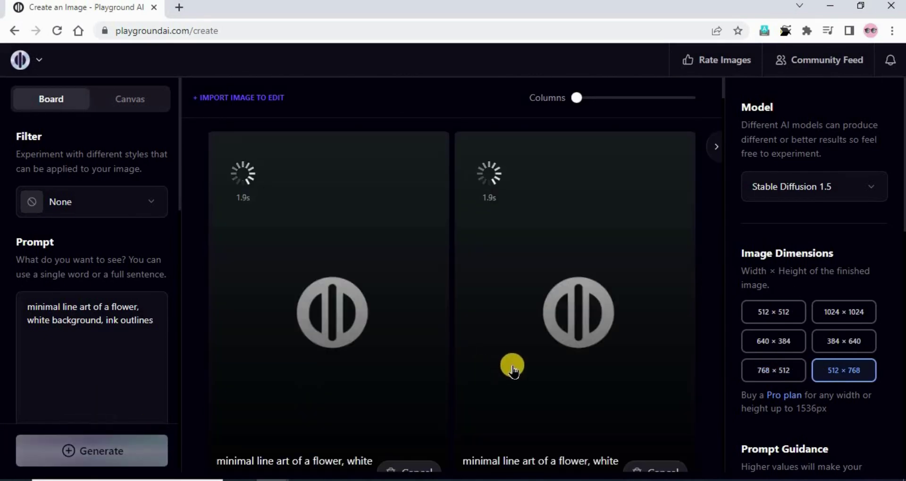
scroll(562, 345, "down", 10)
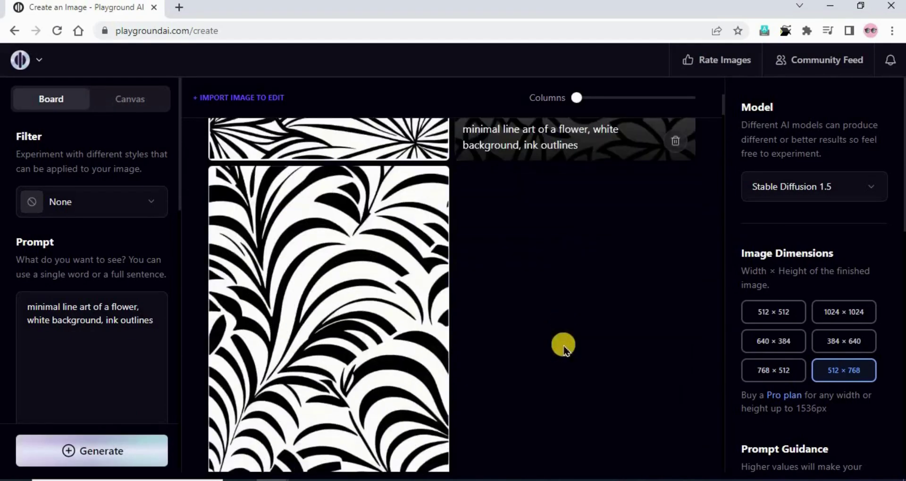
scroll(562, 347, "up", 10)
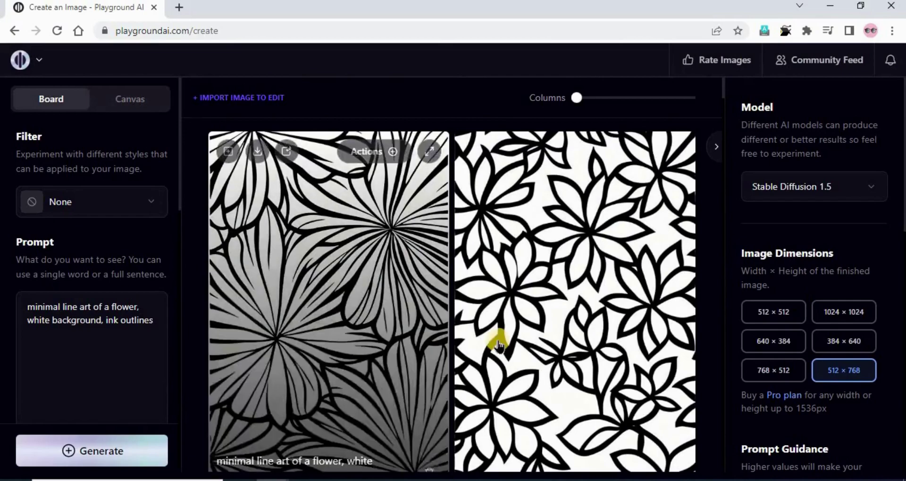
scroll(504, 335, "down", 7)
scroll(221, 307, "up", 5)
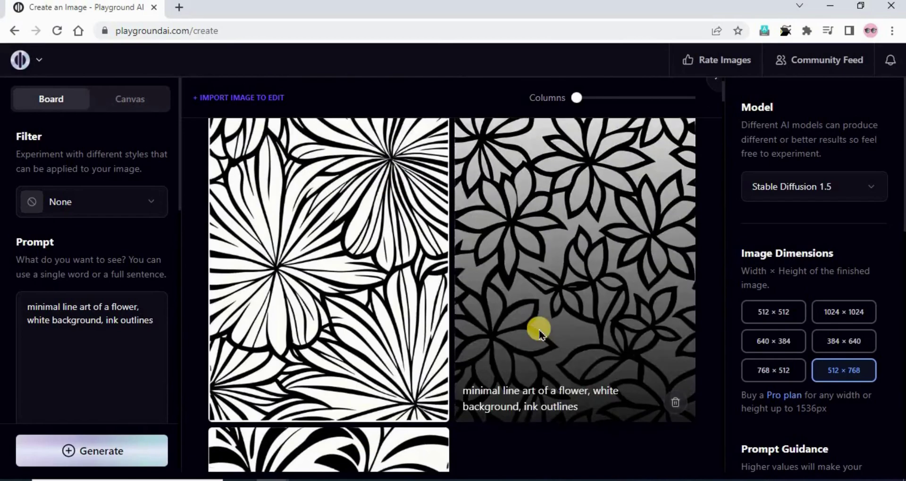
scroll(536, 327, "down", 8)
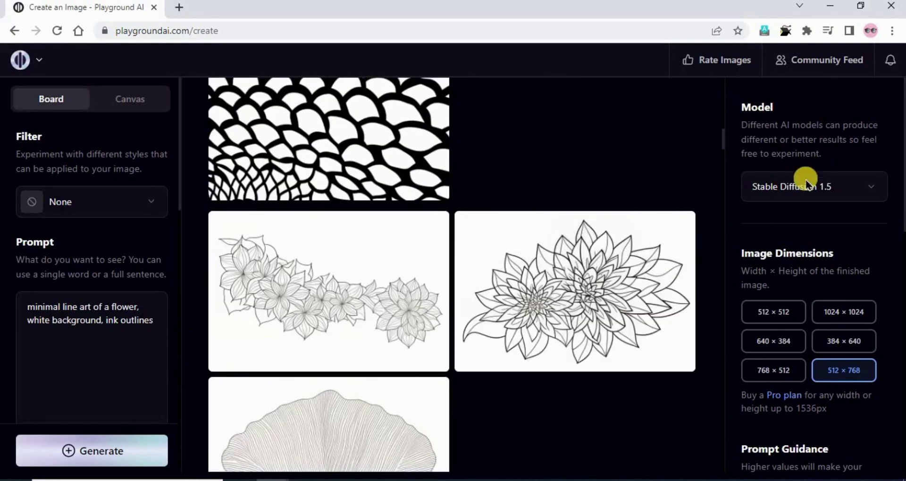
Switch the model to Playground v1 and generate the flower prompt as portrait images.
left_click(799, 201)
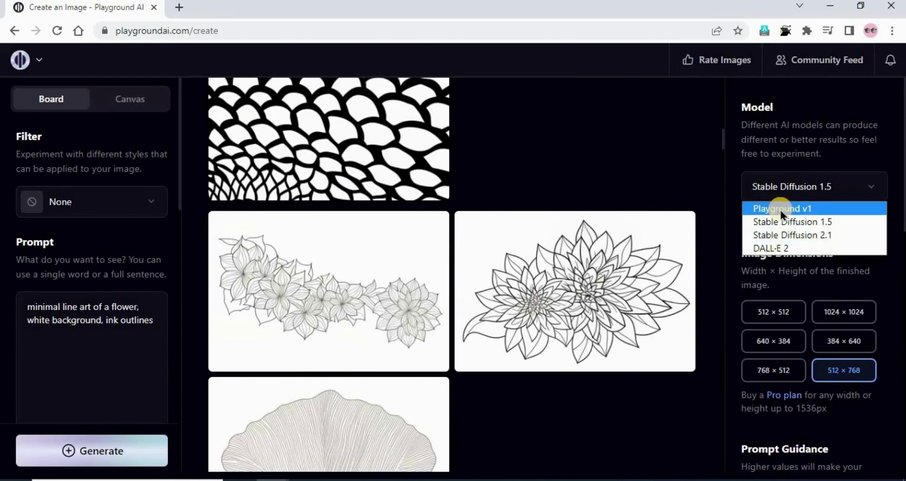
left_click(779, 208)
left_click(130, 447)
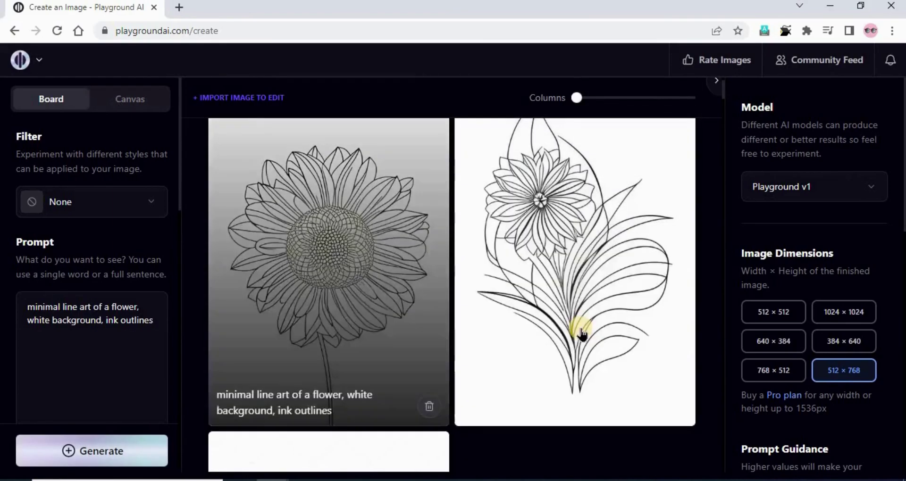
scroll(581, 333, "down", 6)
scroll(569, 370, "up", 4)
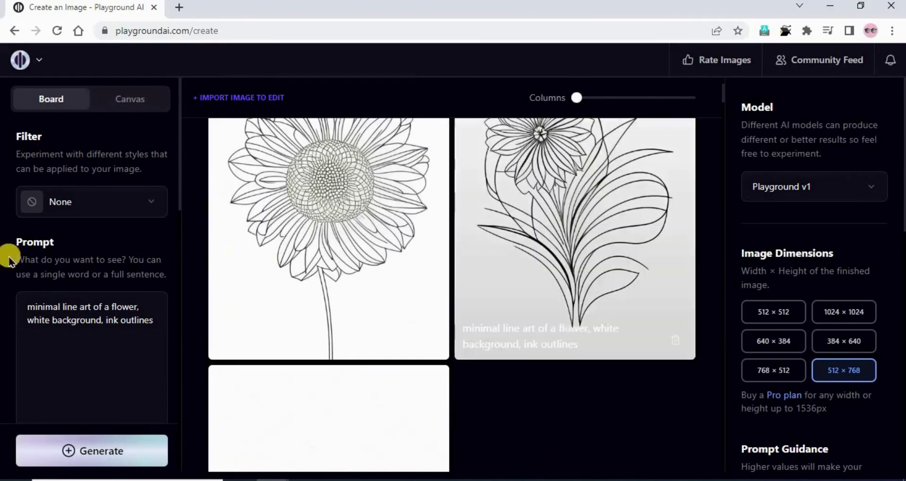
Select the word 'minimal' in the prompt, deselect it, and compare the results.
double_click(35, 309)
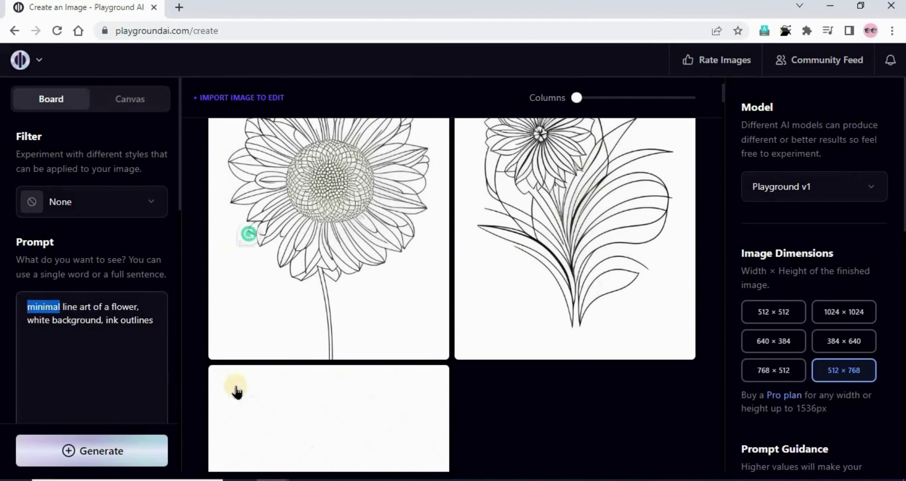
left_click(569, 411)
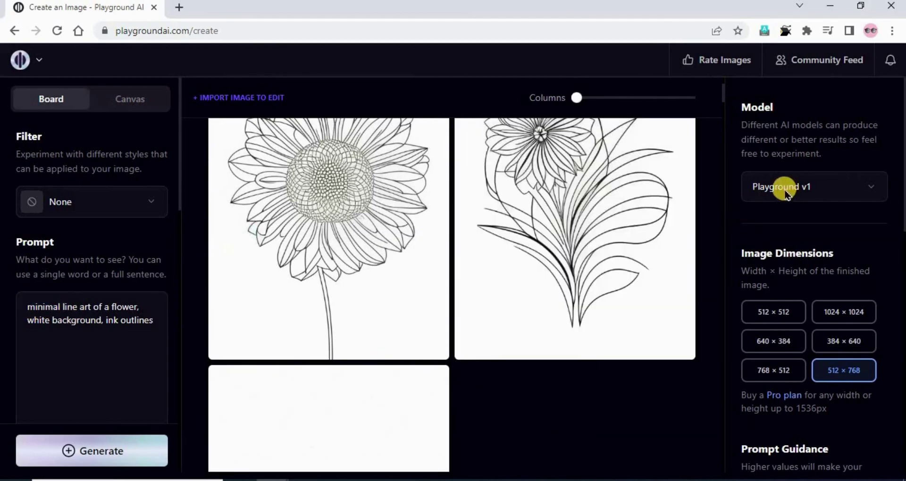
scroll(497, 420, "down", 10)
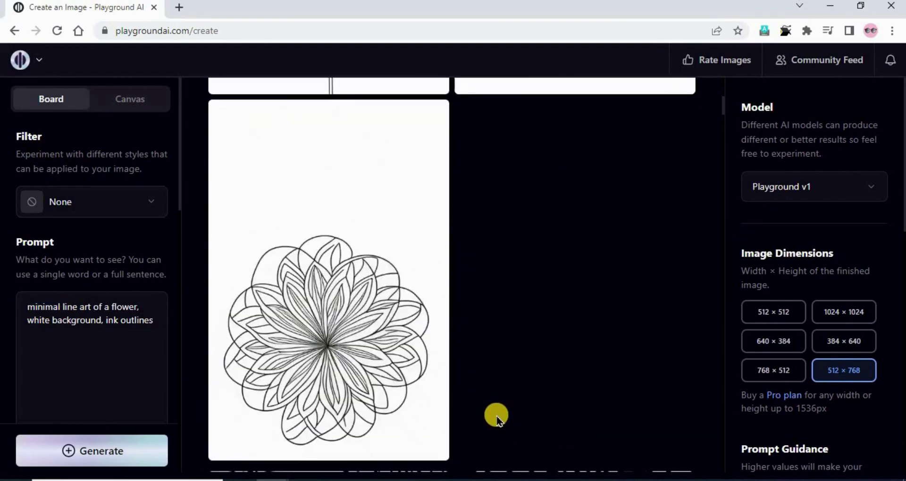
scroll(522, 406, "up", 10)
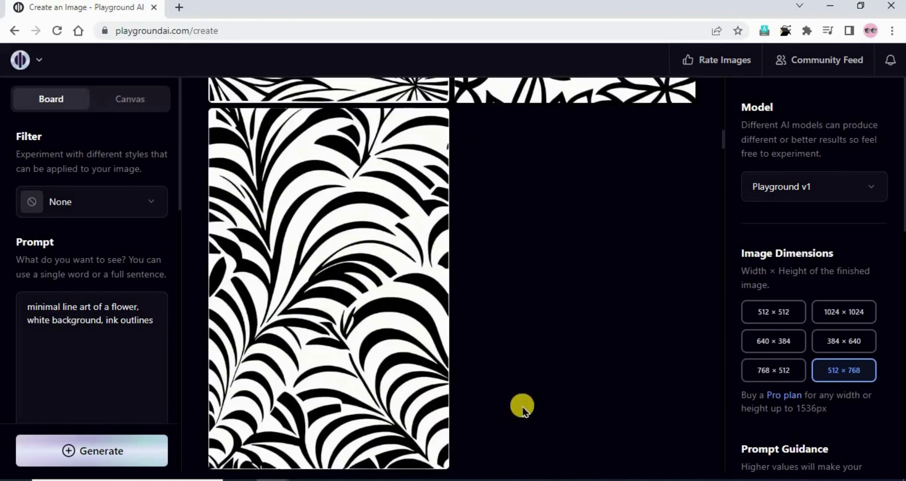
scroll(547, 392, "down", 4)
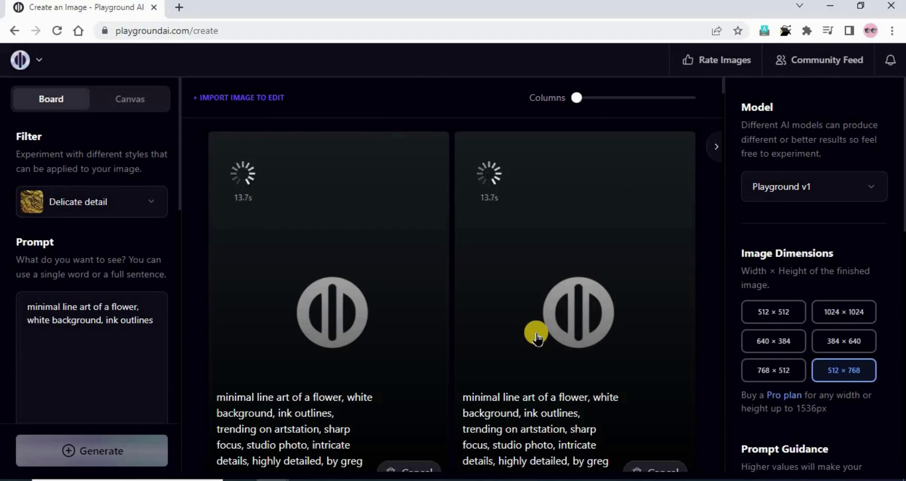
scroll(540, 344, "down", 7)
scroll(336, 234, "down", 3)
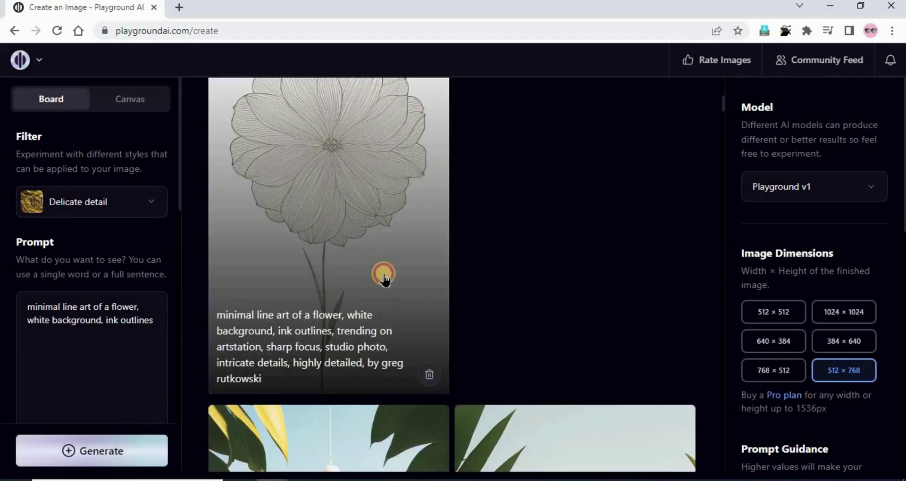
scroll(383, 226, "up", 3)
left_click(428, 184)
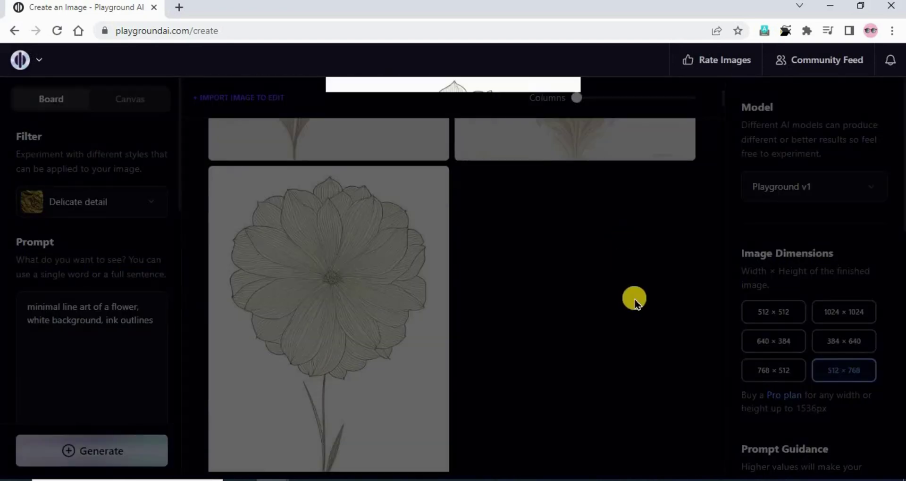
left_click(635, 302)
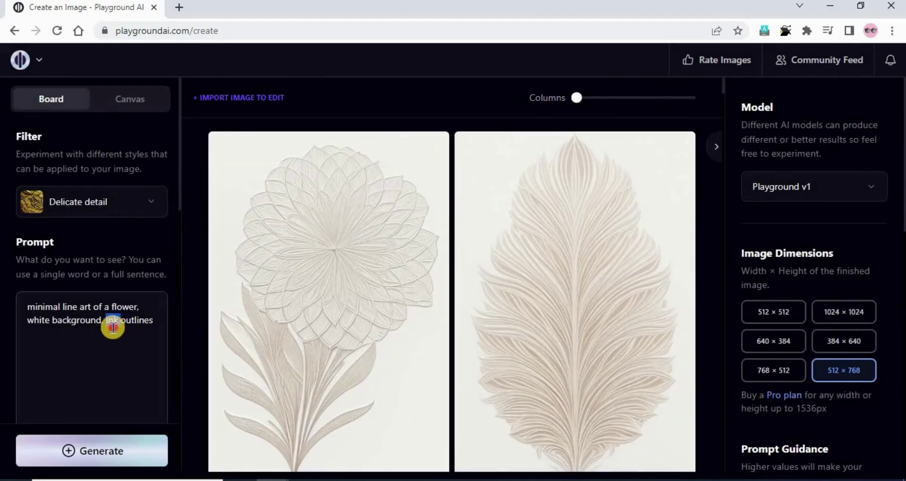
Replace the prompt with 'line art of a beautiful girl, white background, ink outlines' and generate.
triple_click(112, 326)
type("line art of a beautiful girl, white background, ink outlines")
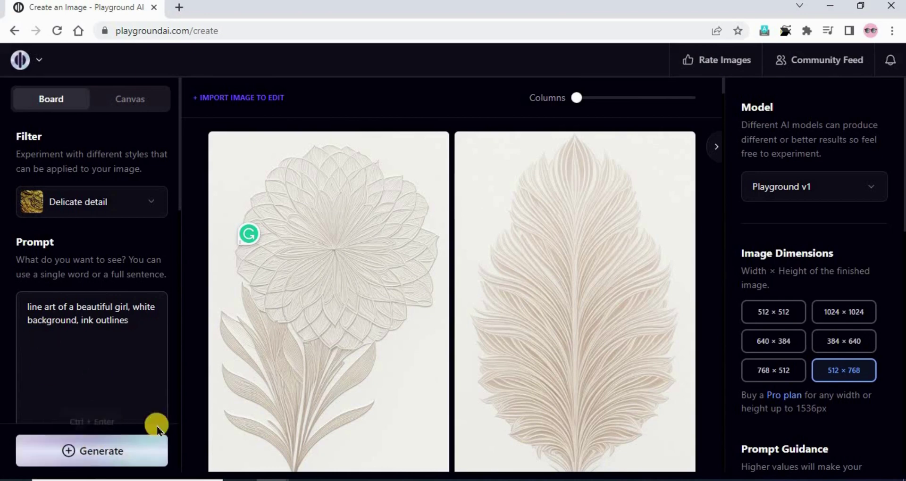
left_click(108, 463)
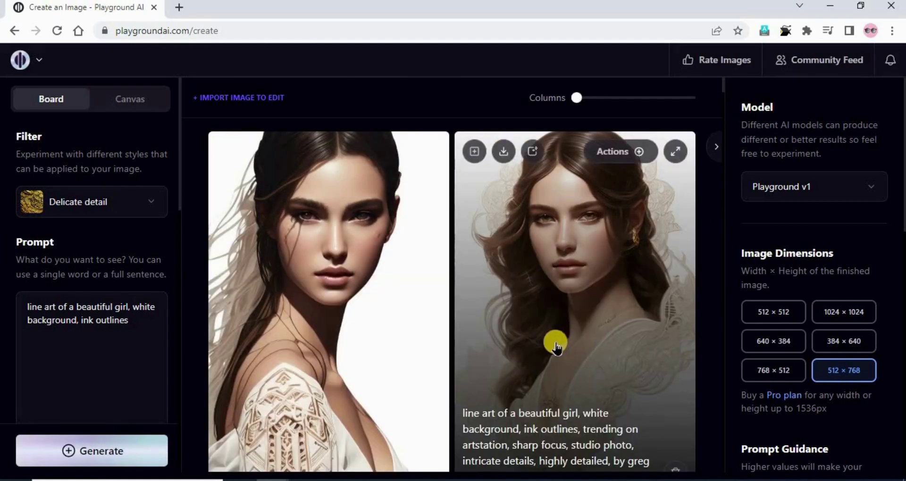
Set the style filter to None and regenerate the girl line-art prompt.
scroll(518, 406, "down", 8)
scroll(517, 406, "up", 5)
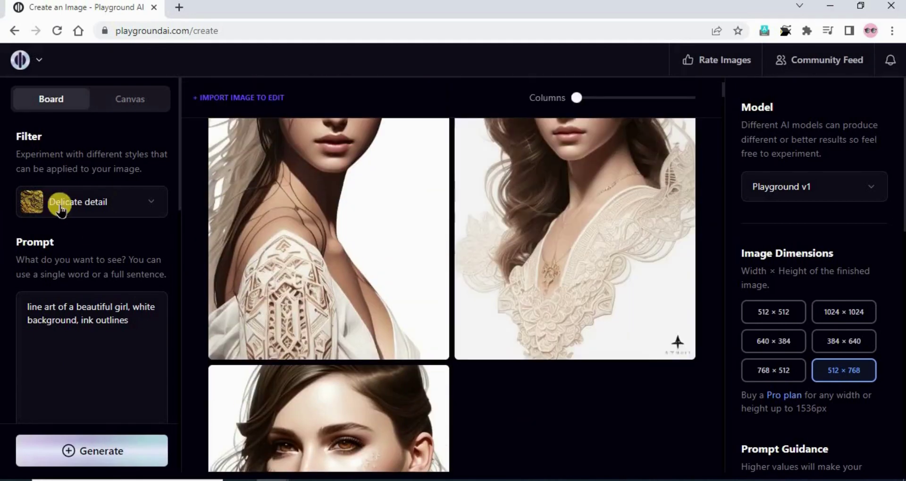
left_click(60, 211)
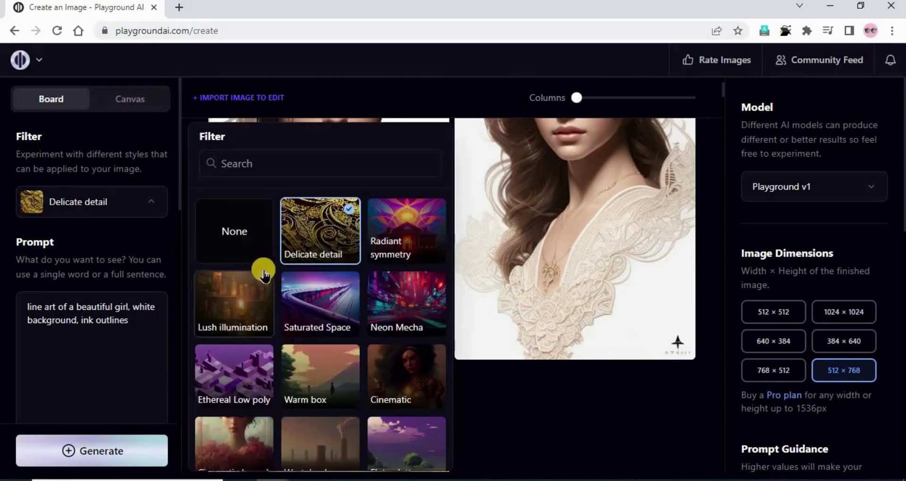
left_click(236, 236)
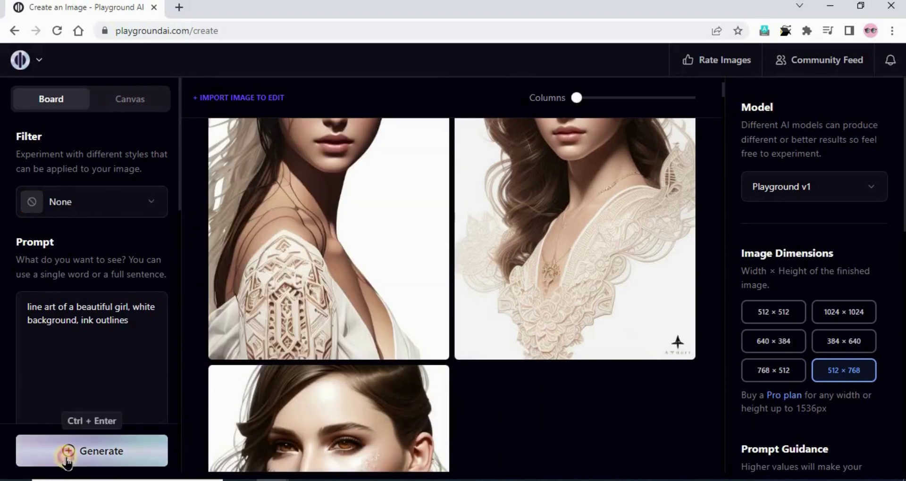
left_click(61, 452)
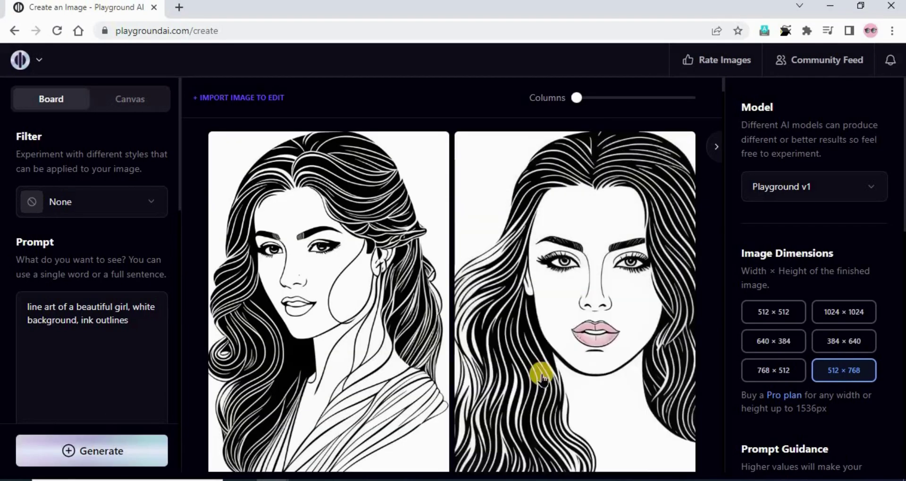
scroll(522, 335, "down", 10)
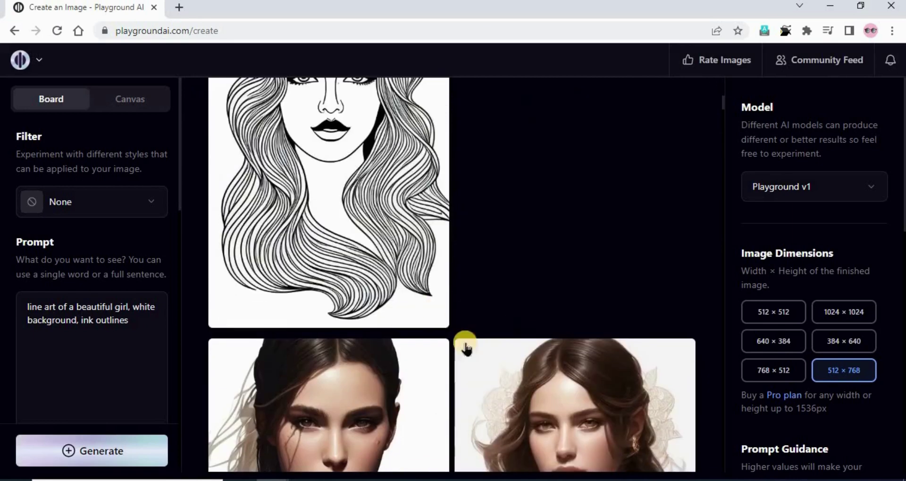
scroll(431, 307, "up", 10)
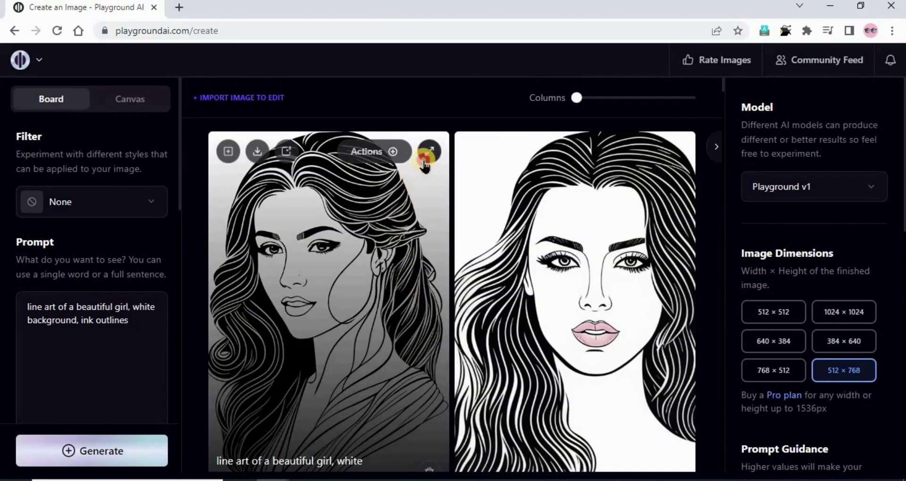
Enlarge the left line-art portrait to inspect it, then close the preview.
left_click(424, 162)
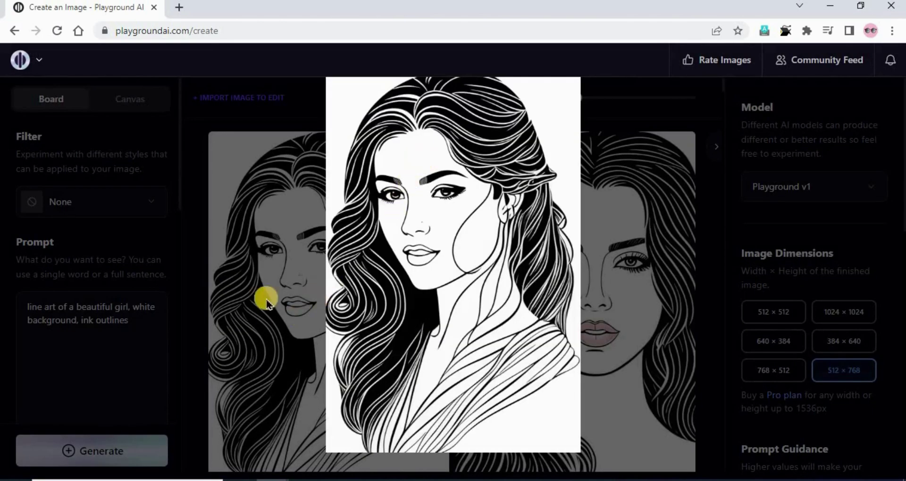
left_click(190, 197)
scroll(441, 343, "down", 7)
scroll(546, 263, "up", 7)
scroll(561, 373, "up", 3)
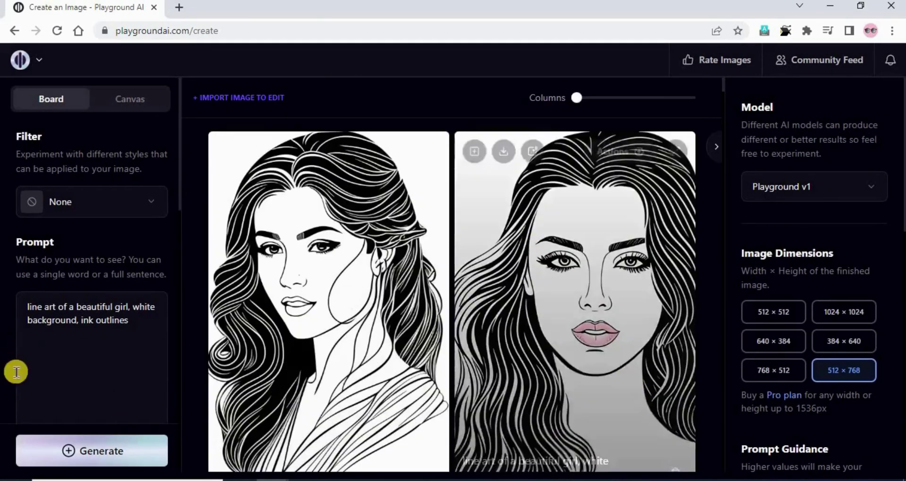
Insert 'minimal' before 'line' in the prompt and generate new line-art portraits.
left_click(27, 307)
type("minimal")
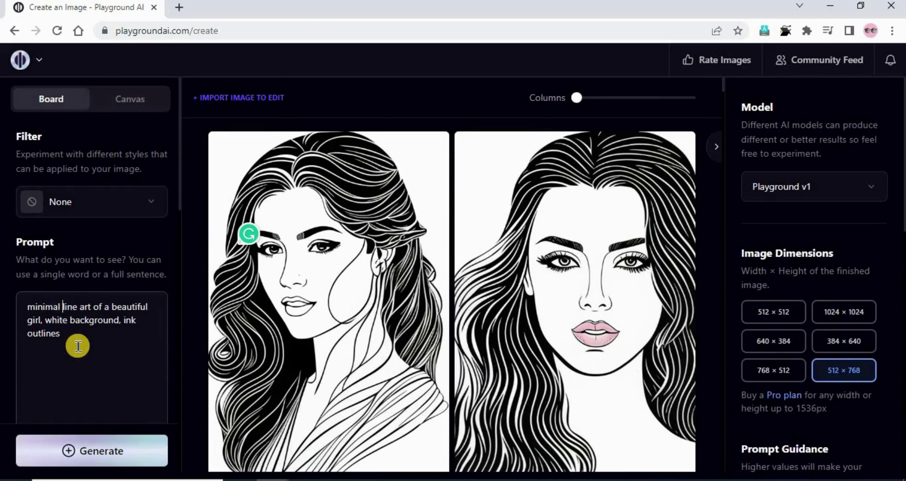
left_click(96, 450)
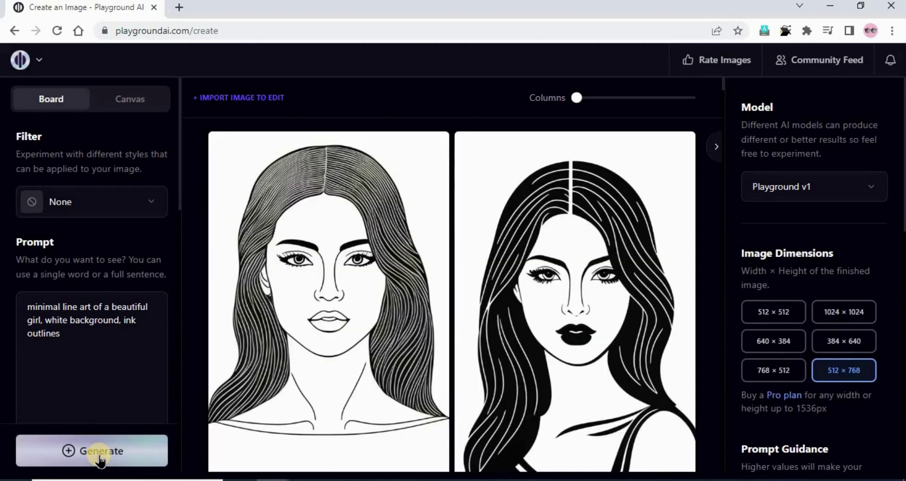
scroll(526, 323, "down", 10)
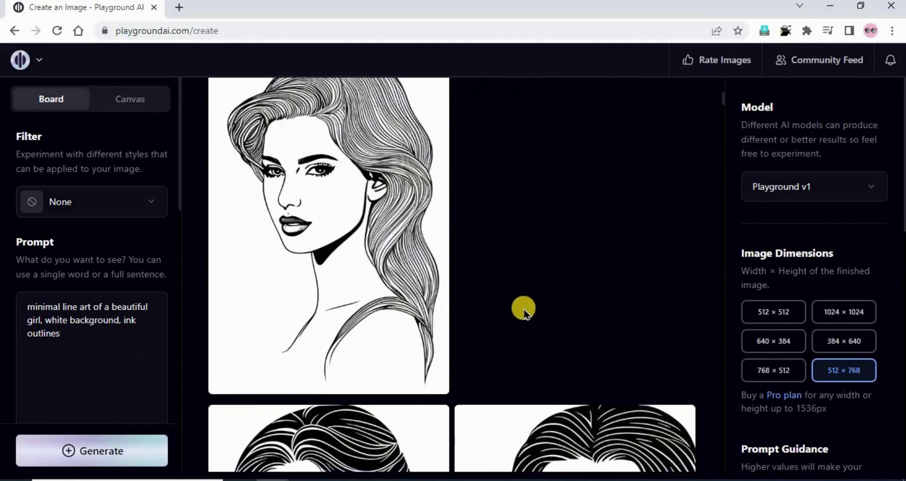
scroll(522, 307, "up", 4)
scroll(526, 311, "down", 3)
scroll(555, 316, "up", 5)
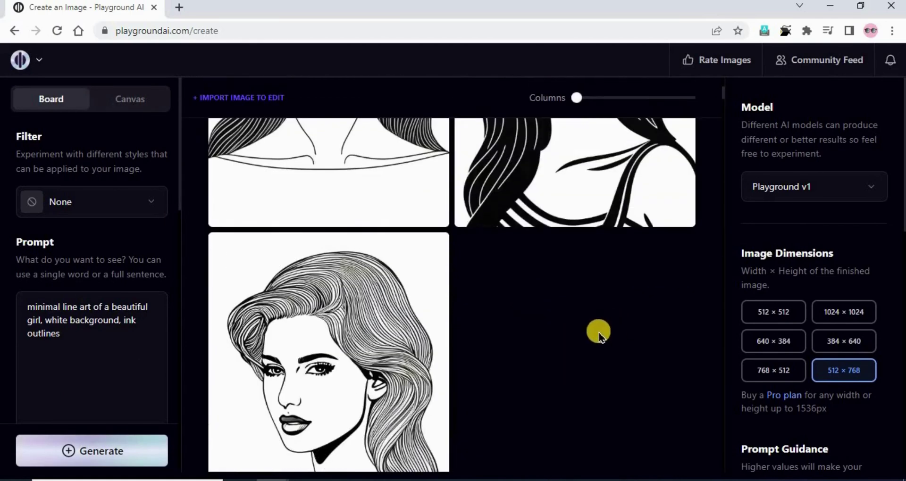
scroll(609, 328, "up", 5)
mouse_move(659, 183)
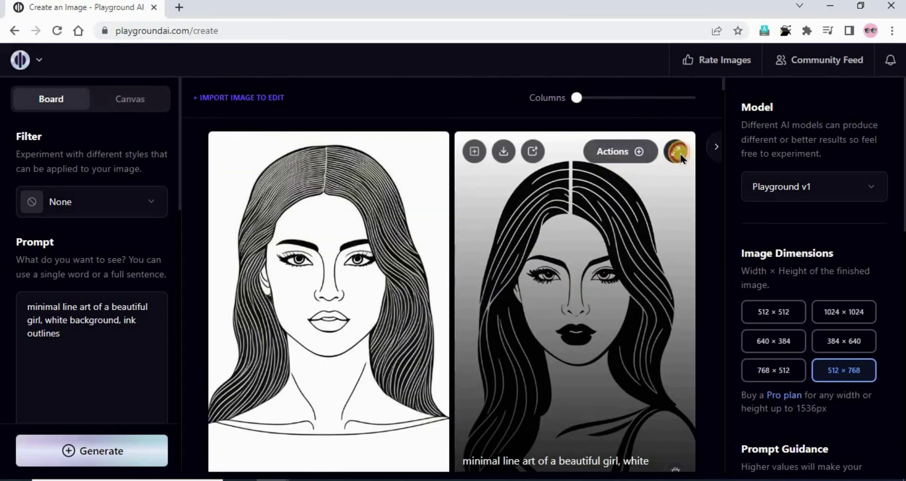
left_click(679, 153)
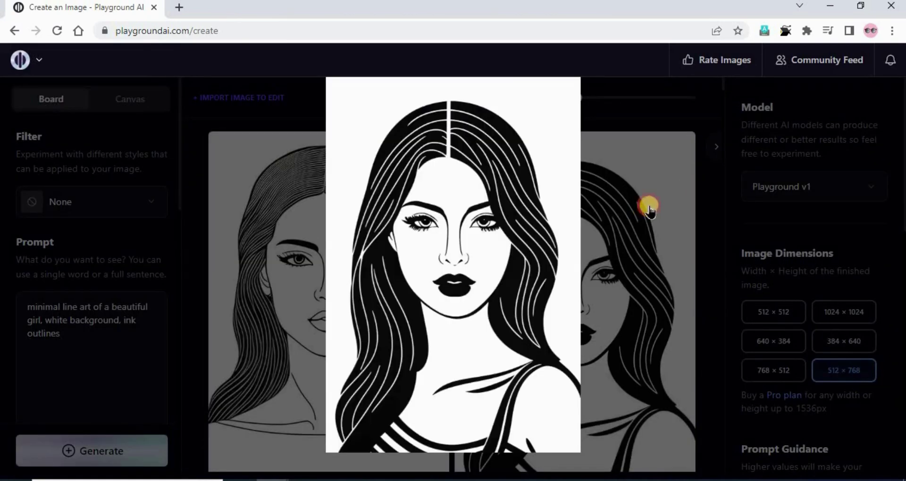
left_click(660, 198)
mouse_move(637, 152)
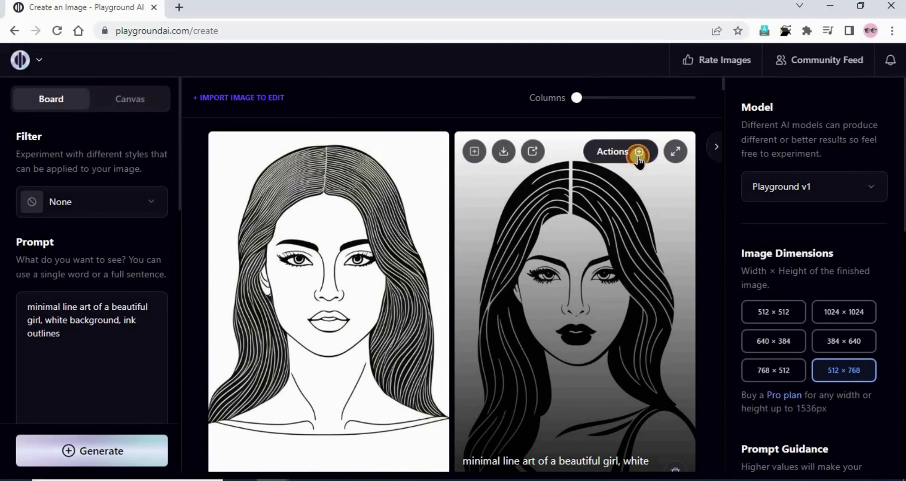
left_click(638, 152)
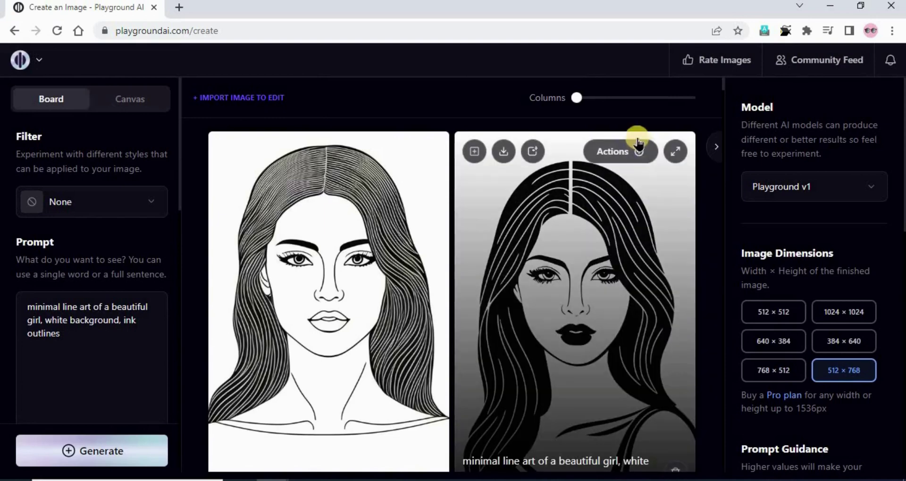
left_click(637, 151)
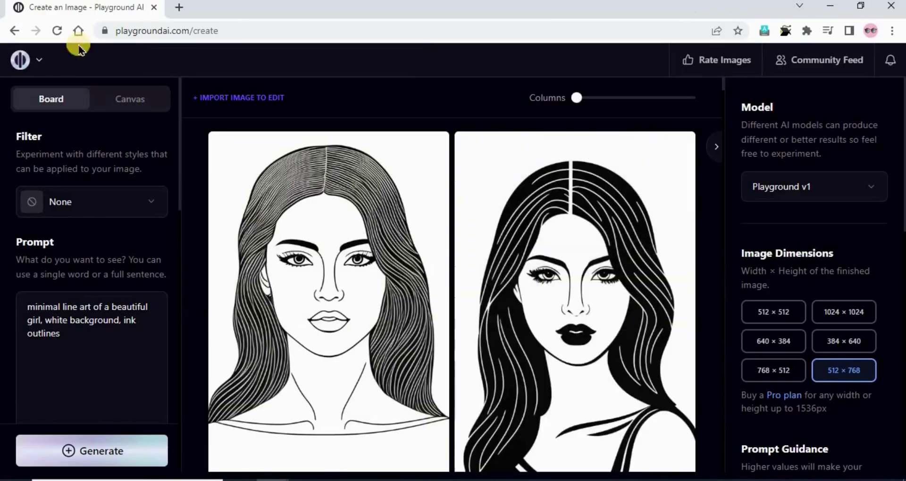
Switch the model to Stable Diffusion 1.5 and generate the minimal line-art girl prompt.
left_click(811, 187)
left_click(602, 268)
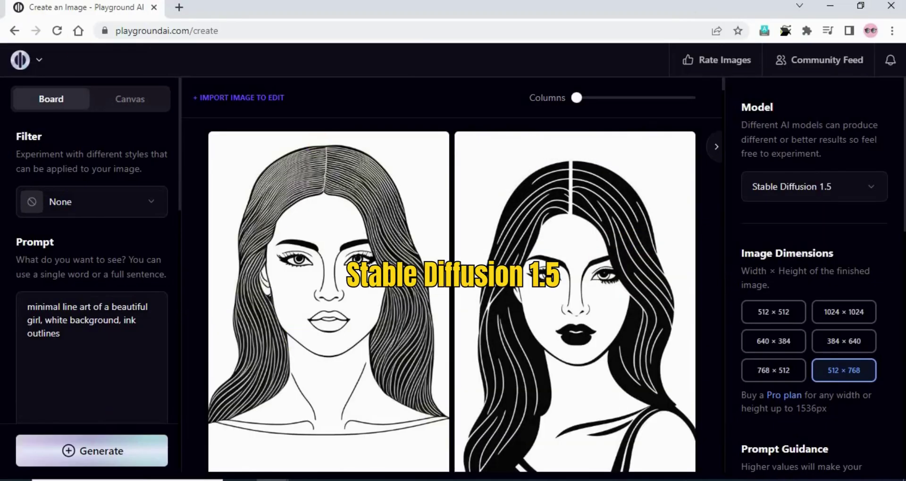
left_click(91, 451)
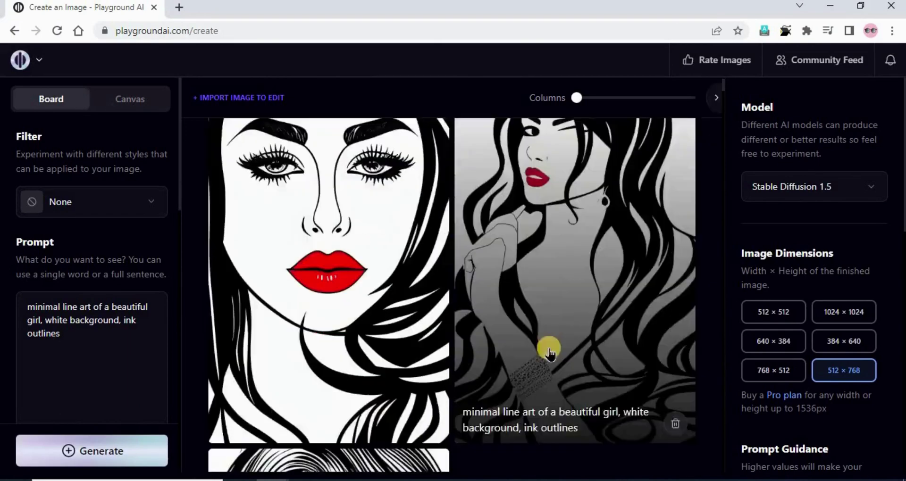
scroll(542, 363, "down", 3)
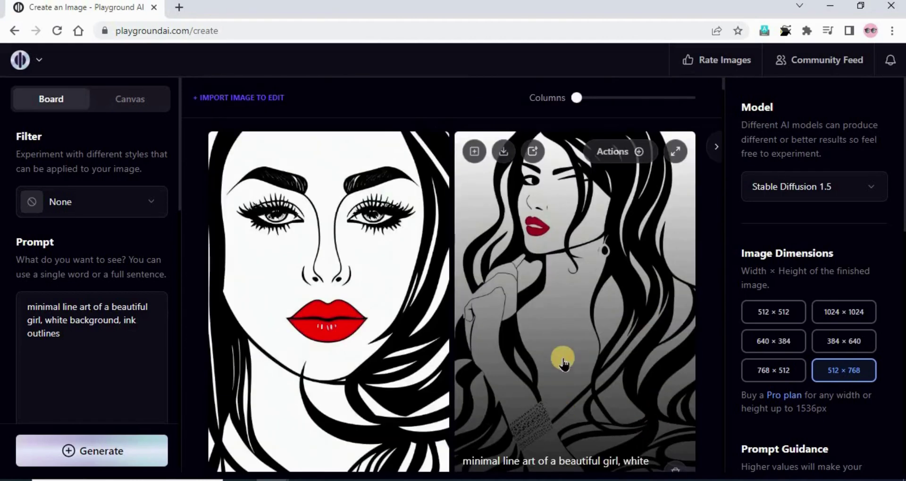
scroll(562, 358, "down", 5)
scroll(562, 359, "up", 4)
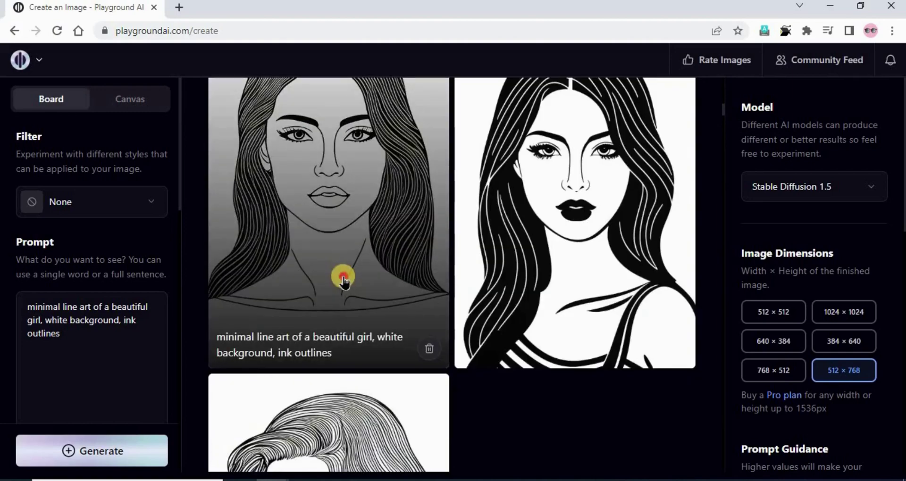
Reselect Playground v1 and compare the line-art portraits on the board.
left_click(343, 281)
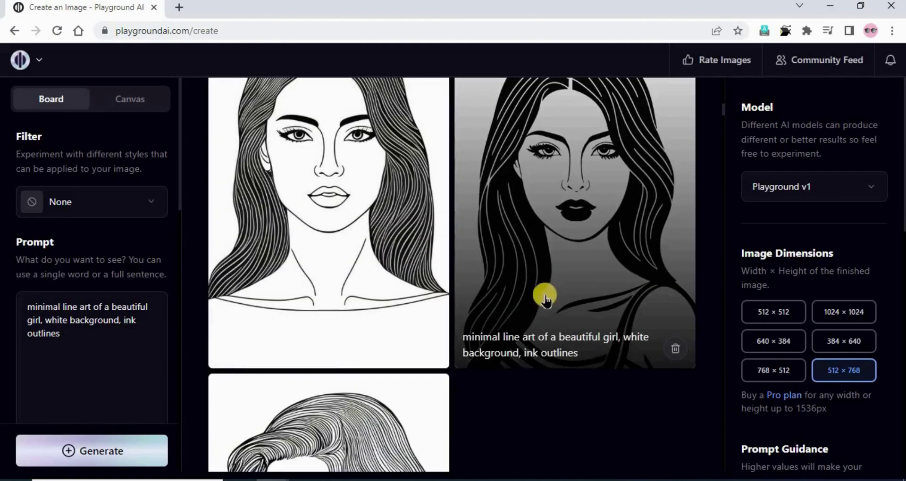
scroll(563, 387, "up", 2)
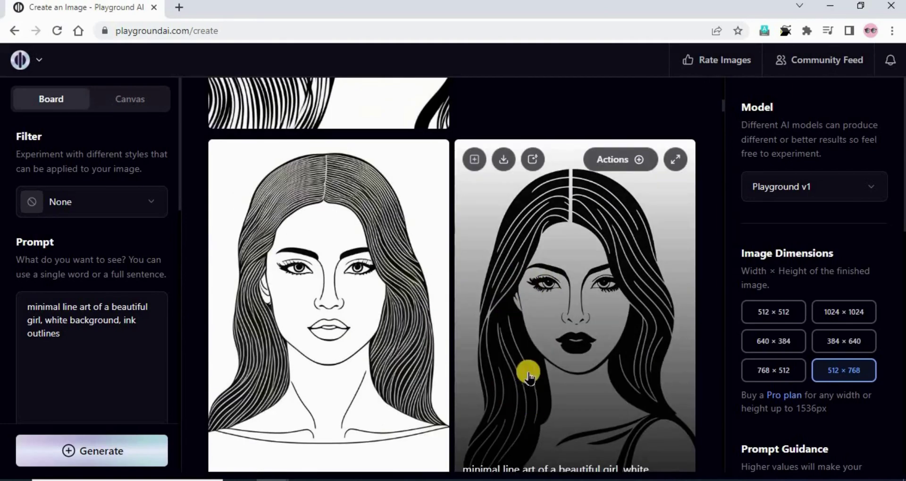
scroll(569, 415, "down", 2)
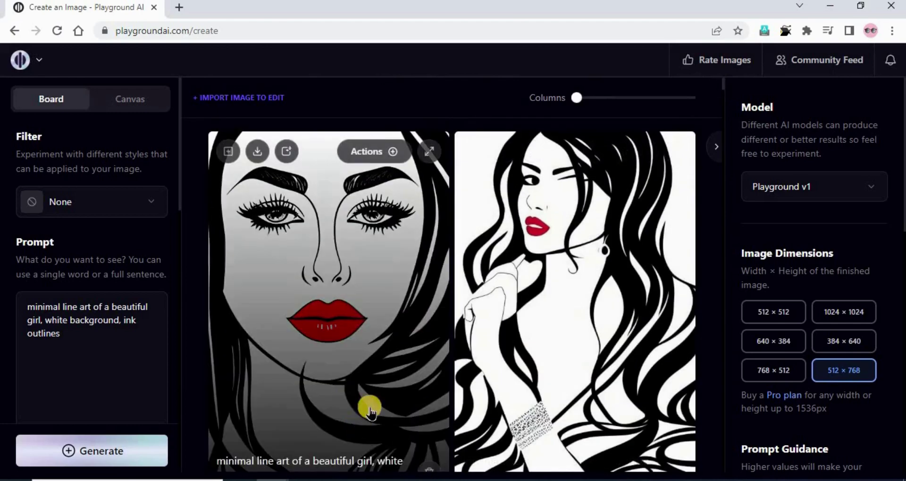
scroll(608, 291, "down", 10)
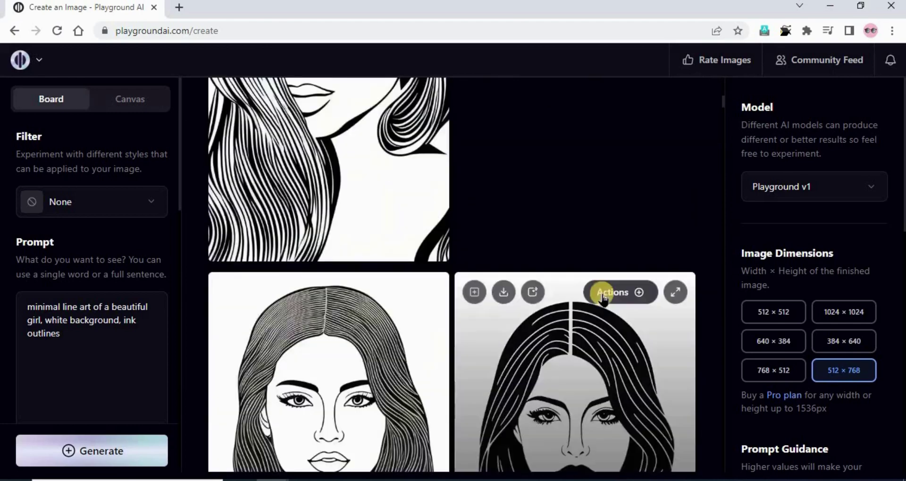
scroll(568, 356, "down", 4)
scroll(568, 402, "up", 4)
scroll(585, 425, "down", 4)
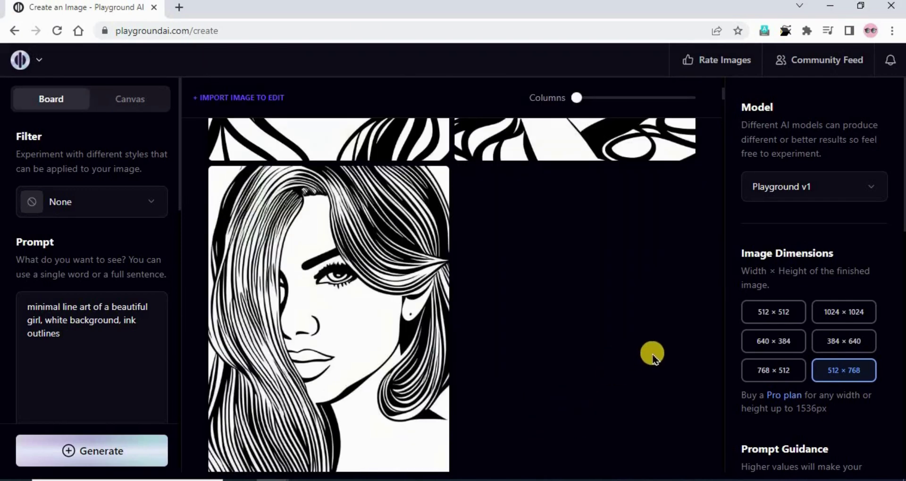
scroll(566, 377, "up", 3)
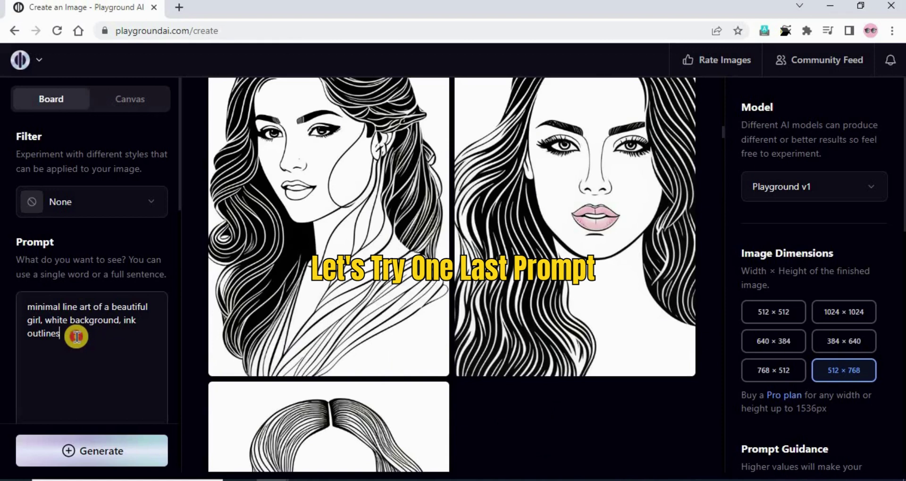
Rewrite the prompt to 'Portrait of a beautiful woman'.
key("ctrl+a")
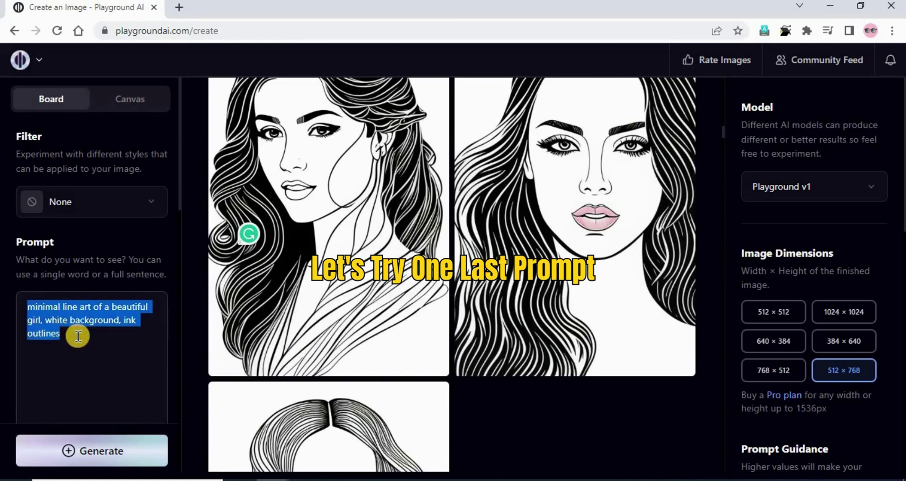
type("Portrait of a woman")
left_click(81, 312)
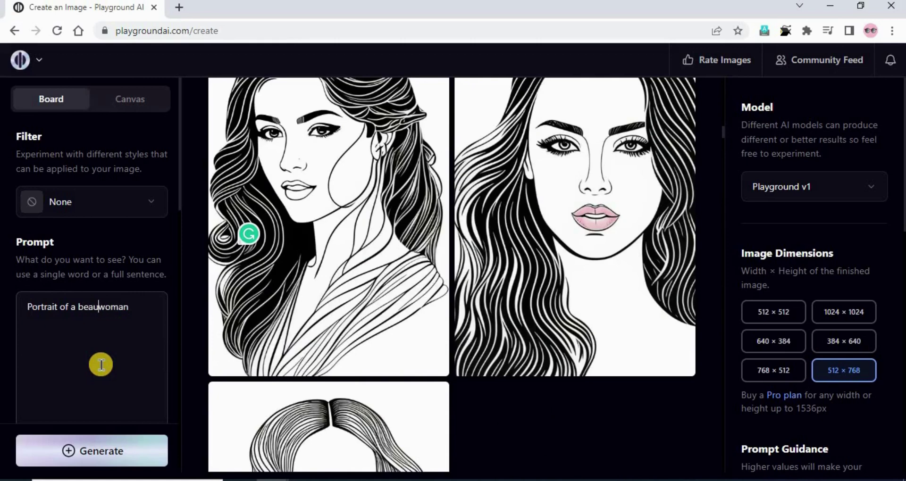
type("beautiful")
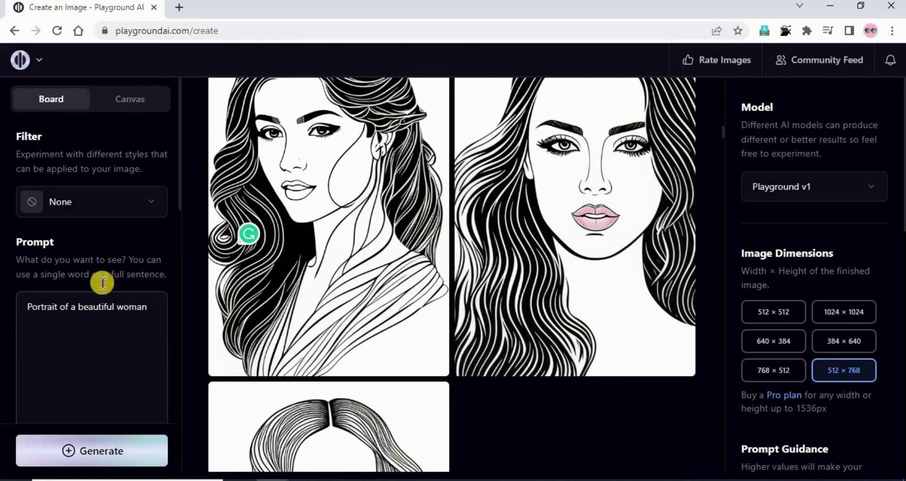
Apply the Lush illumination filter and generate the portraits.
left_click(69, 211)
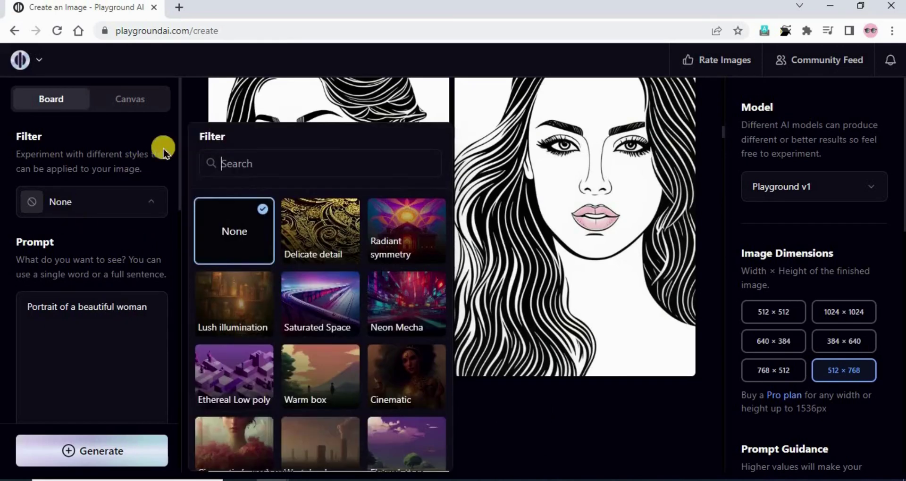
left_click(232, 309)
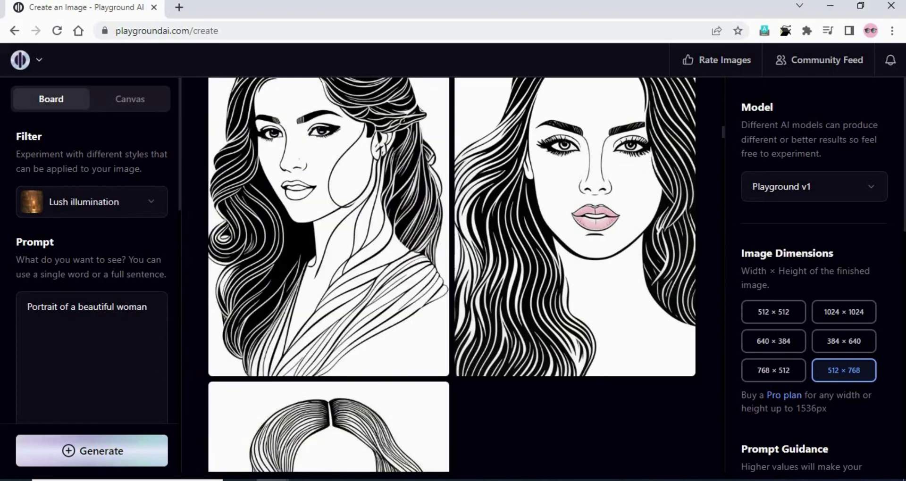
left_click(81, 453)
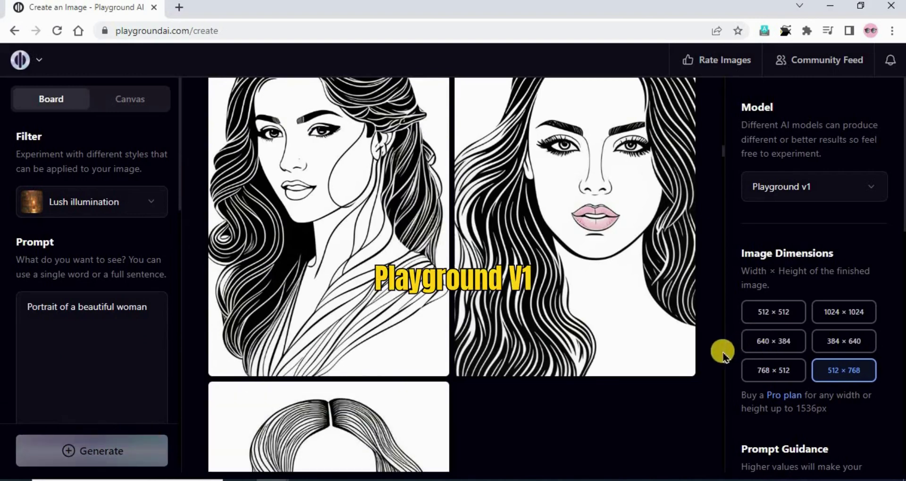
Select the whole prompt, then just the word 'beautiful'.
scroll(527, 420, "down", 2)
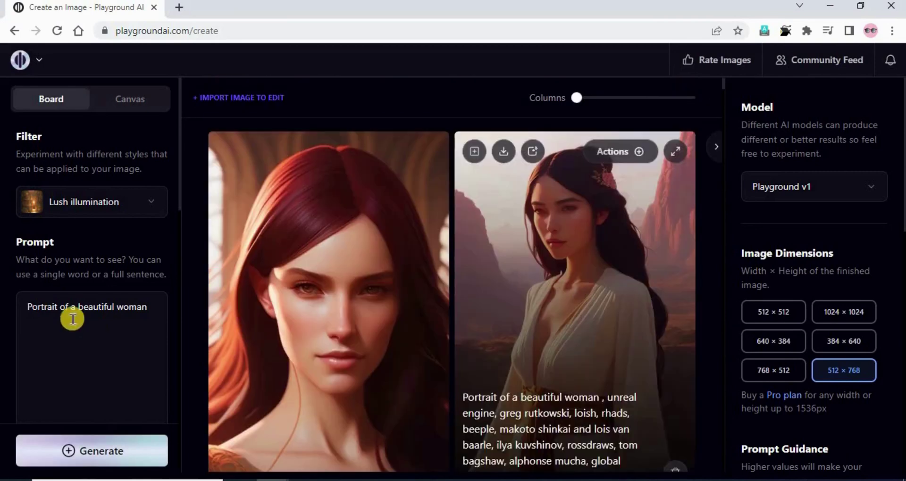
triple_click(73, 319)
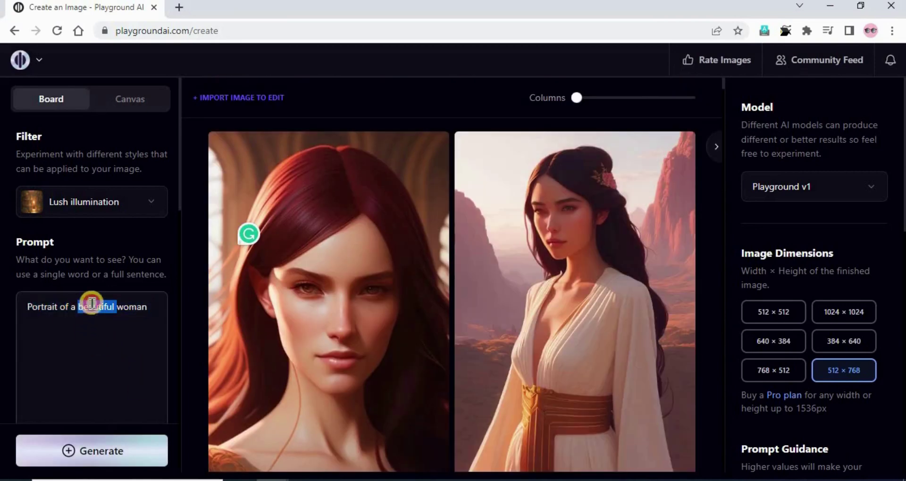
scroll(453, 373, "down", 4)
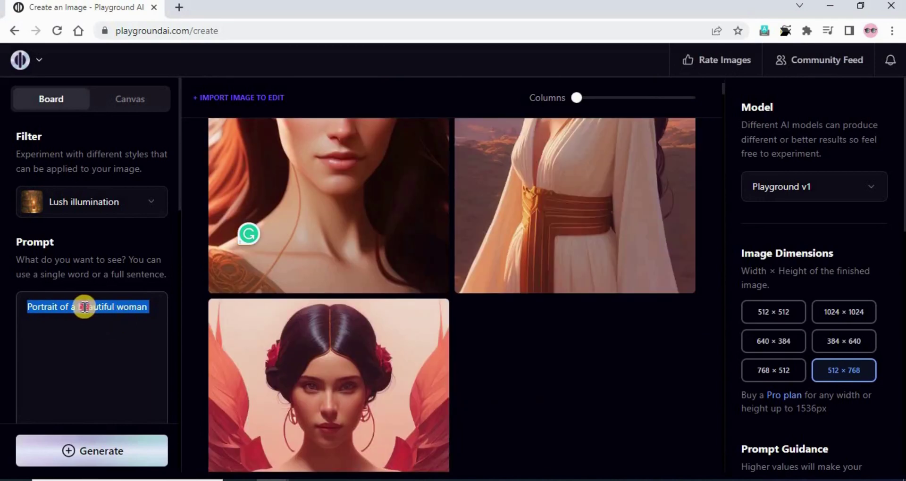
double_click(84, 307)
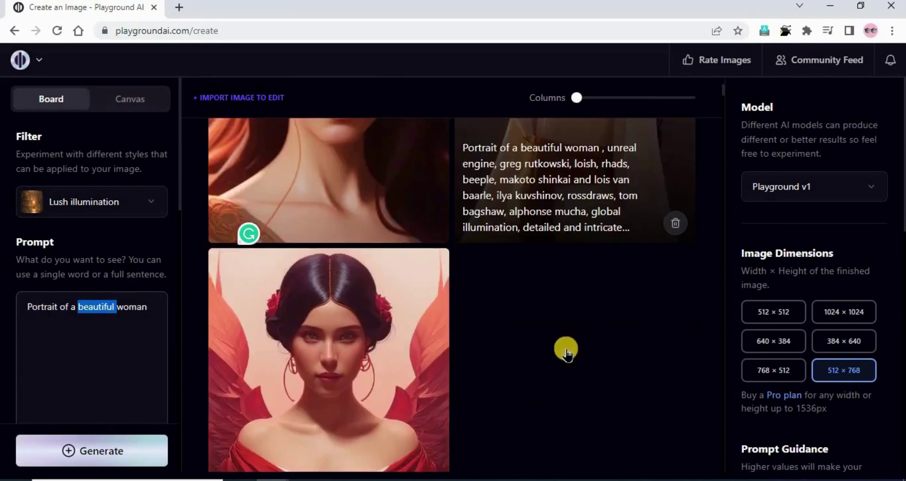
scroll(566, 351, "up", 4)
Enlarge the left and third Lush illumination portraits for a closer look.
left_click(424, 152)
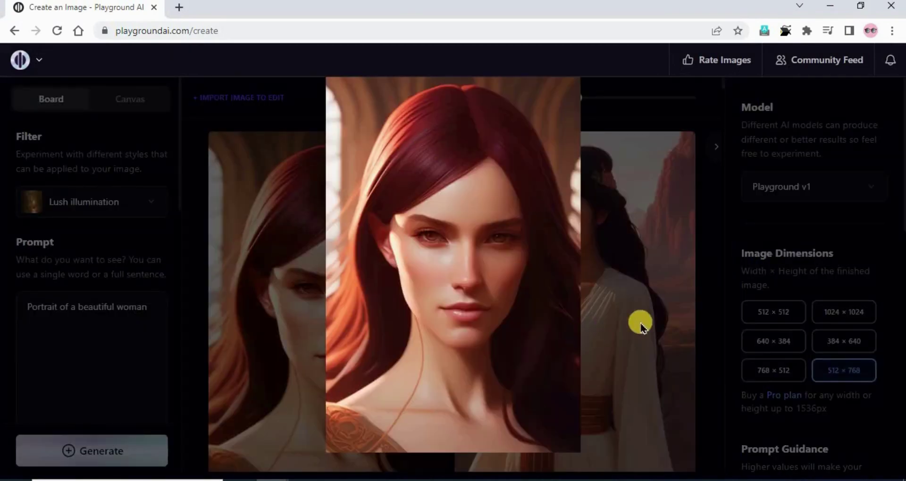
left_click(602, 351)
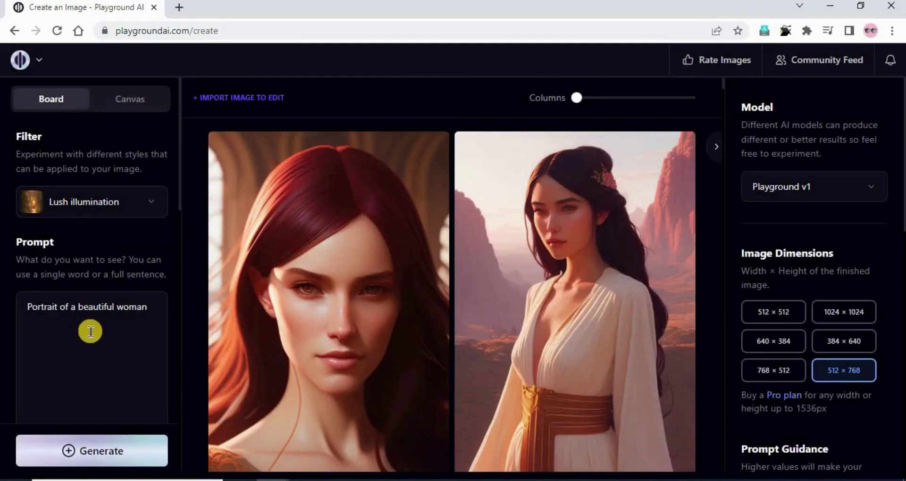
scroll(401, 283, "down", 6)
left_click(421, 188)
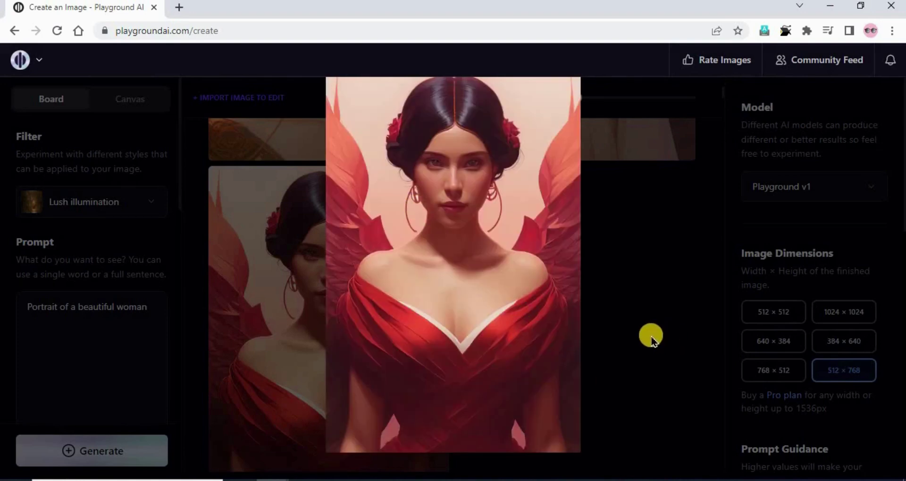
left_click(639, 351)
scroll(560, 426, "up", 6)
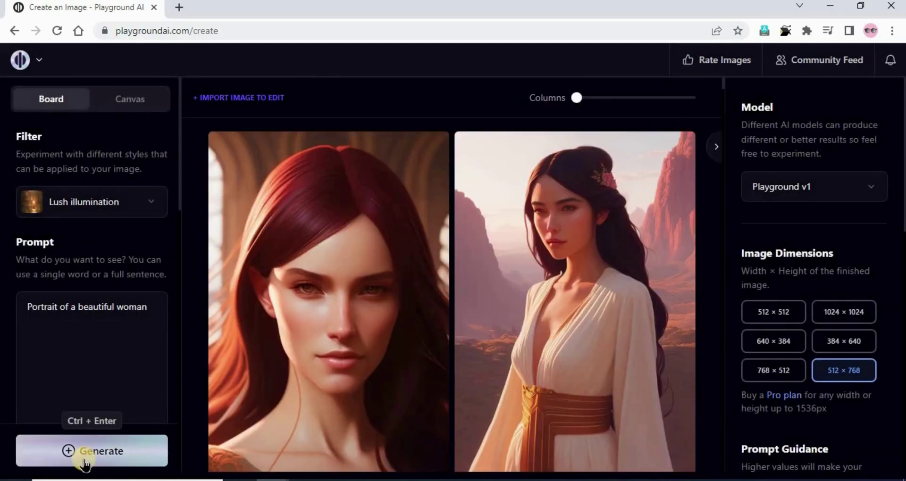
Generate another Playground v1 batch from the same prompt and review it.
left_click(86, 462)
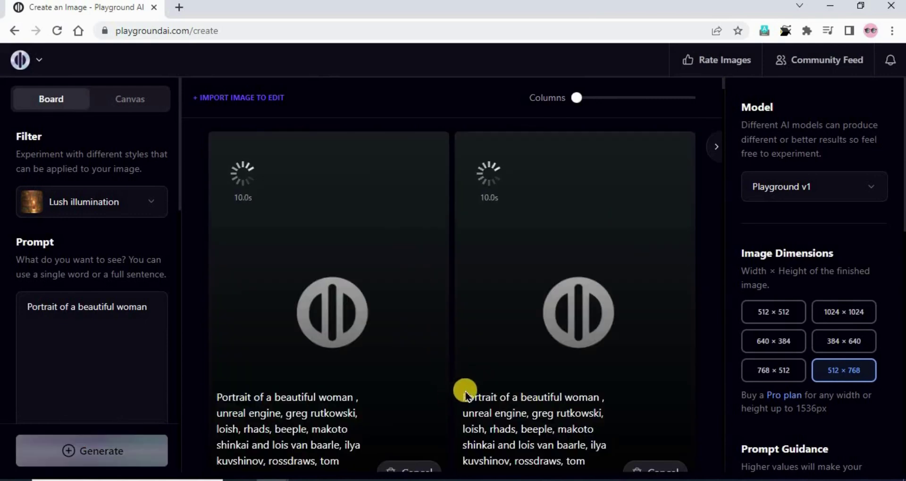
scroll(533, 397, "down", 5)
scroll(542, 373, "up", 4)
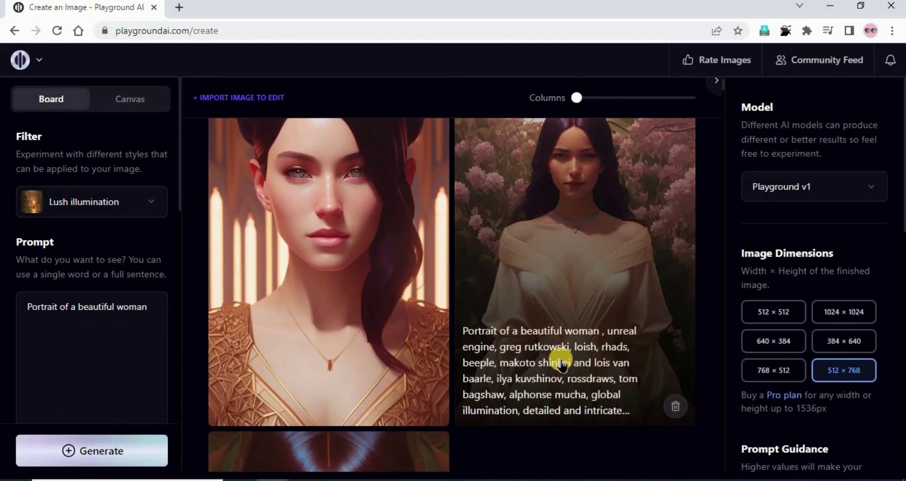
scroll(574, 366, "down", 4)
scroll(574, 366, "up", 4)
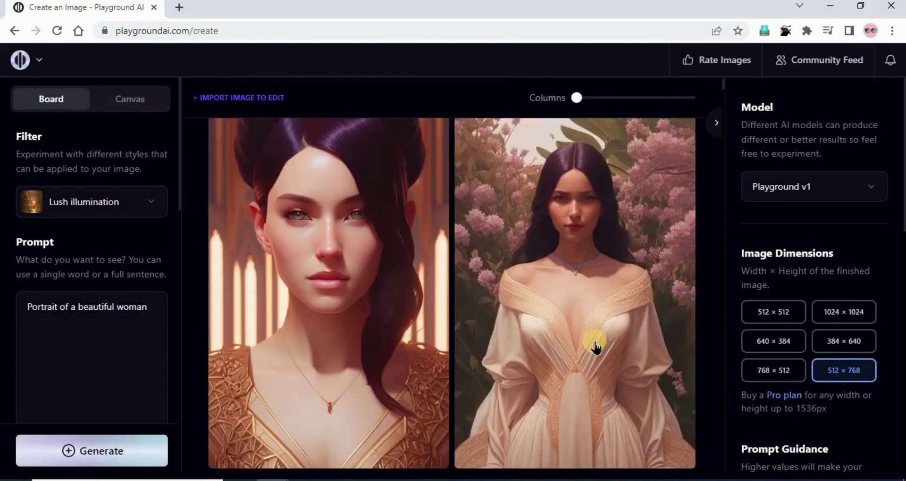
scroll(556, 334, "down", 4)
scroll(553, 336, "up", 4)
Switch the model to Stable Diffusion 1.5 and pick Lush illumination via a 'lu' filter search.
left_click(790, 185)
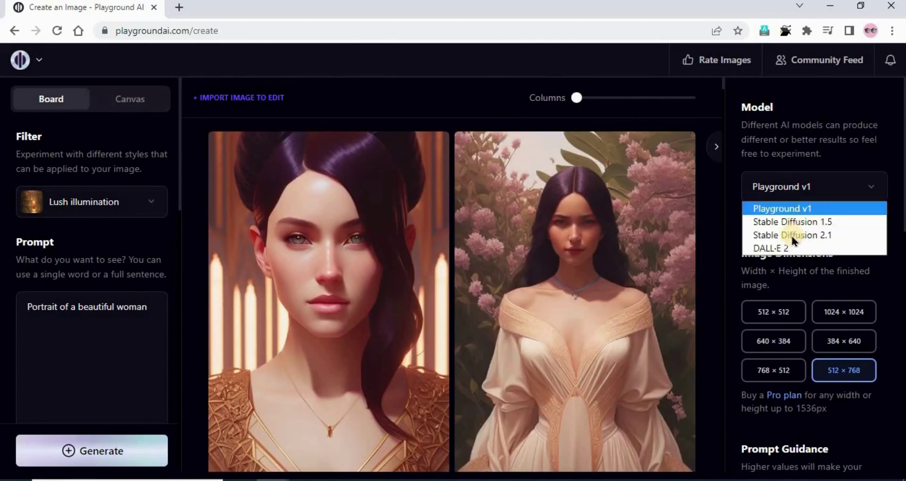
left_click(771, 221)
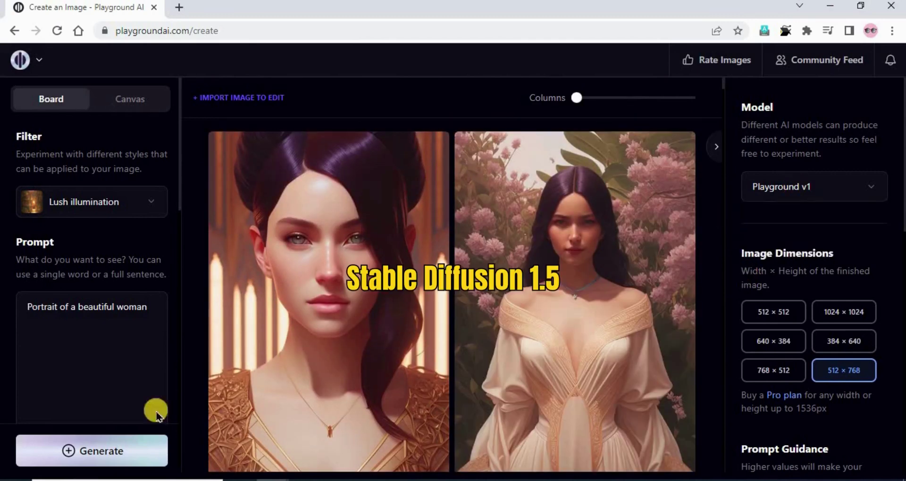
left_click(92, 210)
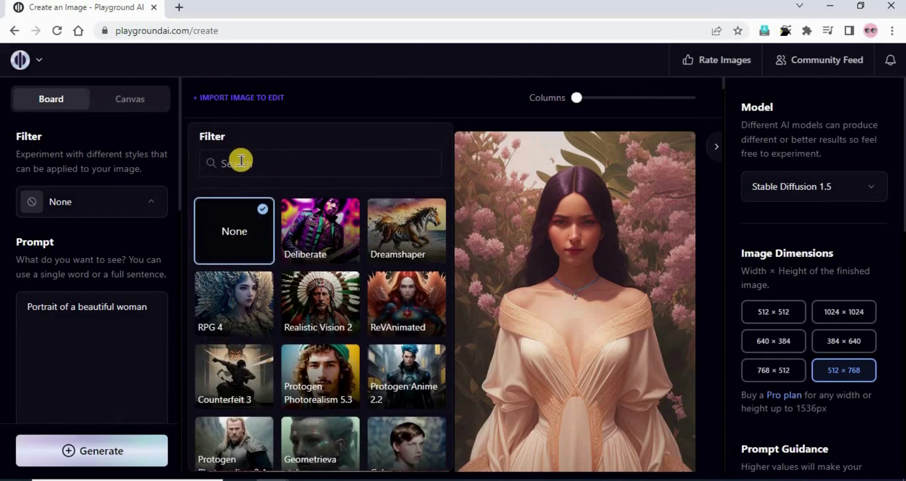
left_click(241, 160)
type("lu")
left_click(238, 262)
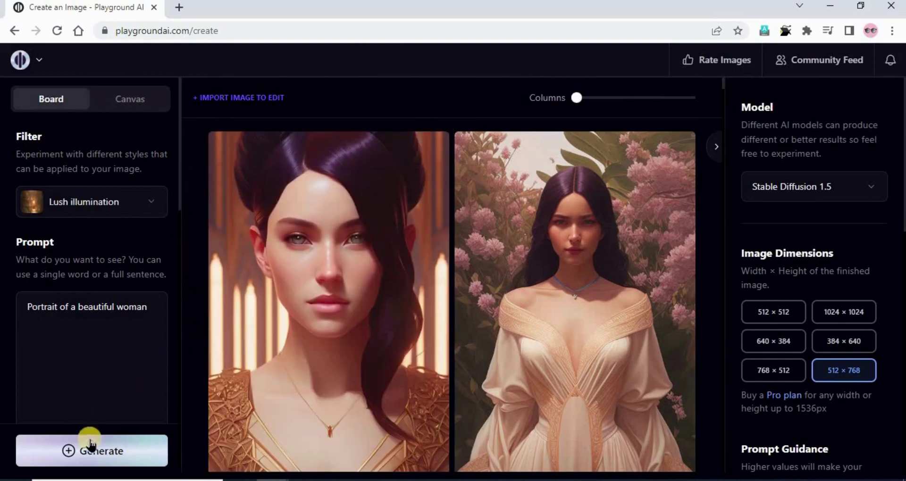
Generate the Stable Diffusion 1.5 portraits, review them, and select 'beautiful' in the prompt.
left_click(83, 450)
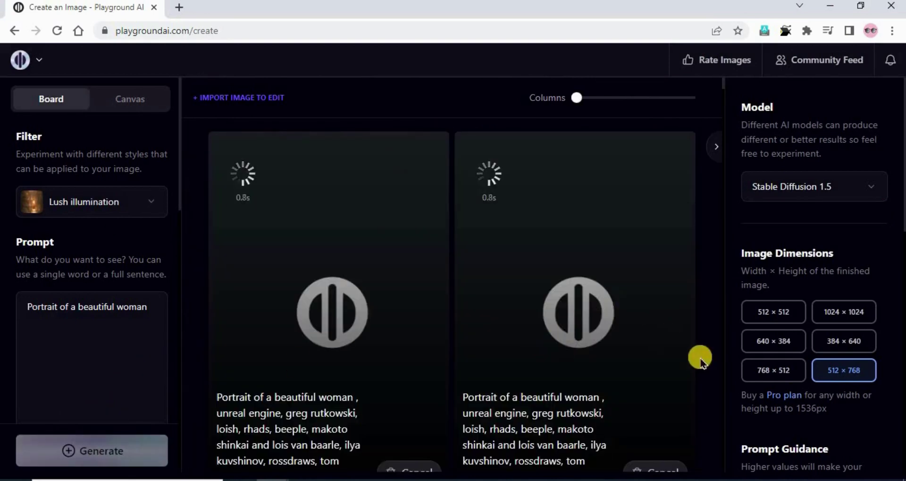
scroll(593, 361, "down", 4)
scroll(595, 364, "down", 4)
scroll(590, 362, "up", 9)
scroll(583, 360, "down", 5)
scroll(580, 360, "up", 5)
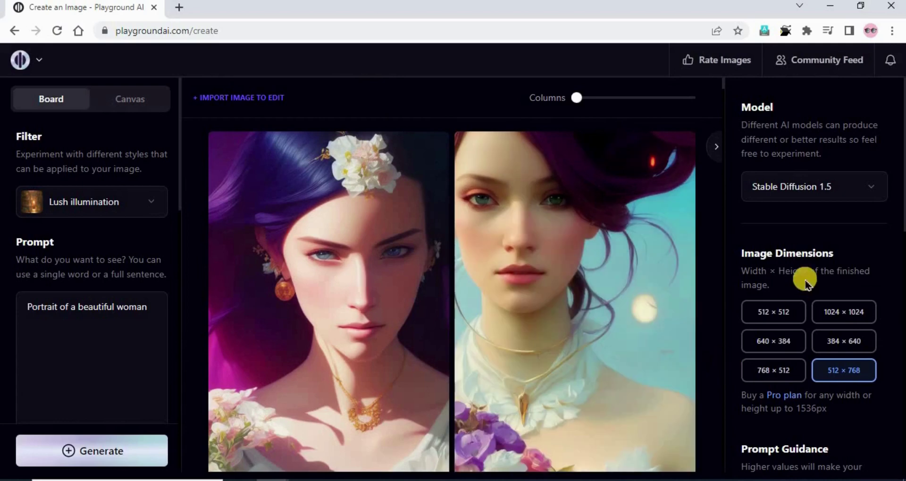
scroll(566, 457, "down", 1)
double_click(97, 306)
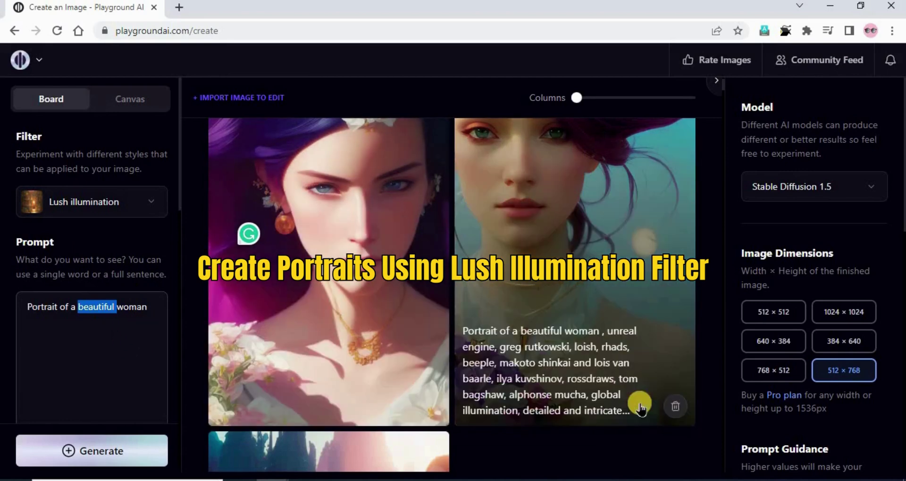
scroll(613, 410, "down", 1)
left_click(613, 411)
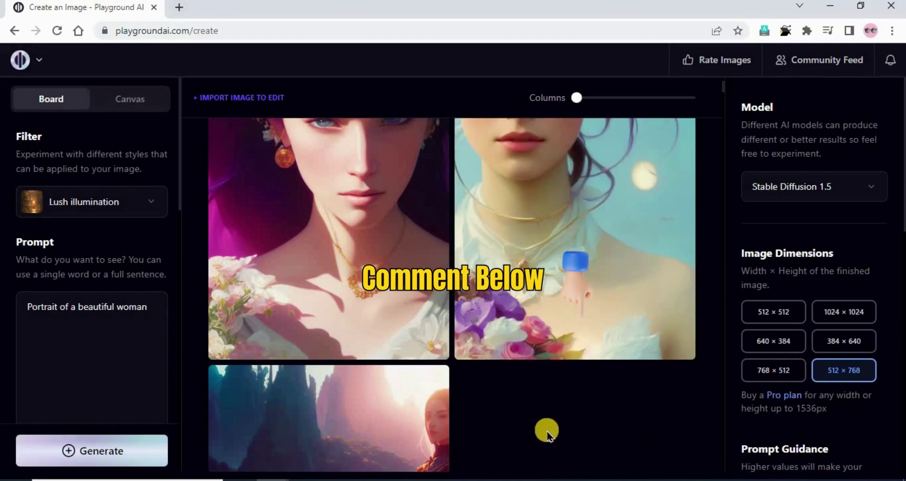
scroll(547, 433, "up", 3)
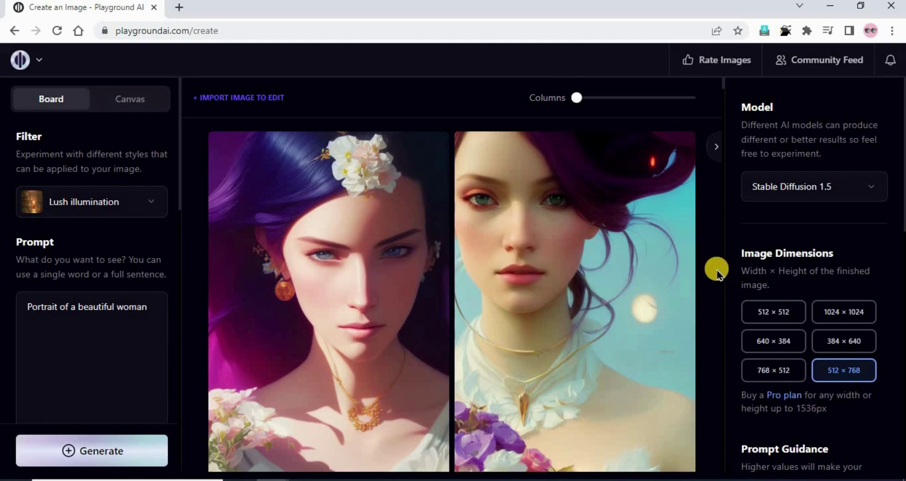
mouse_move(657, 350)
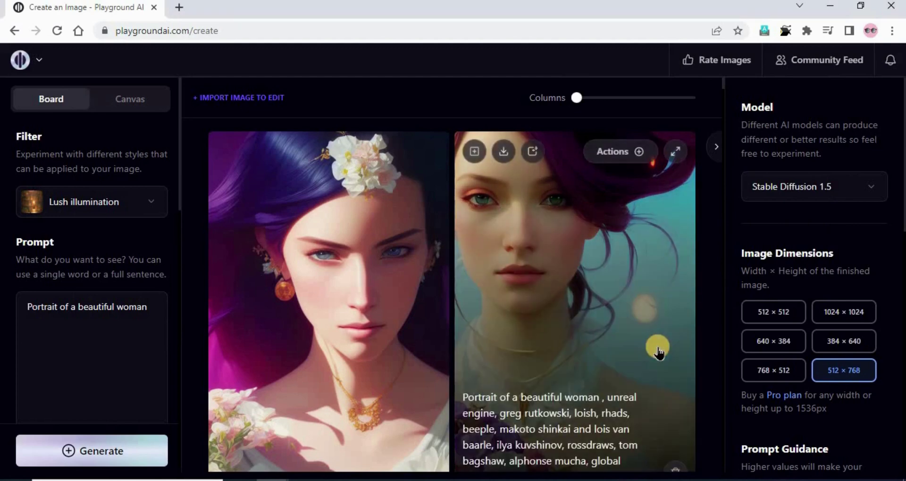